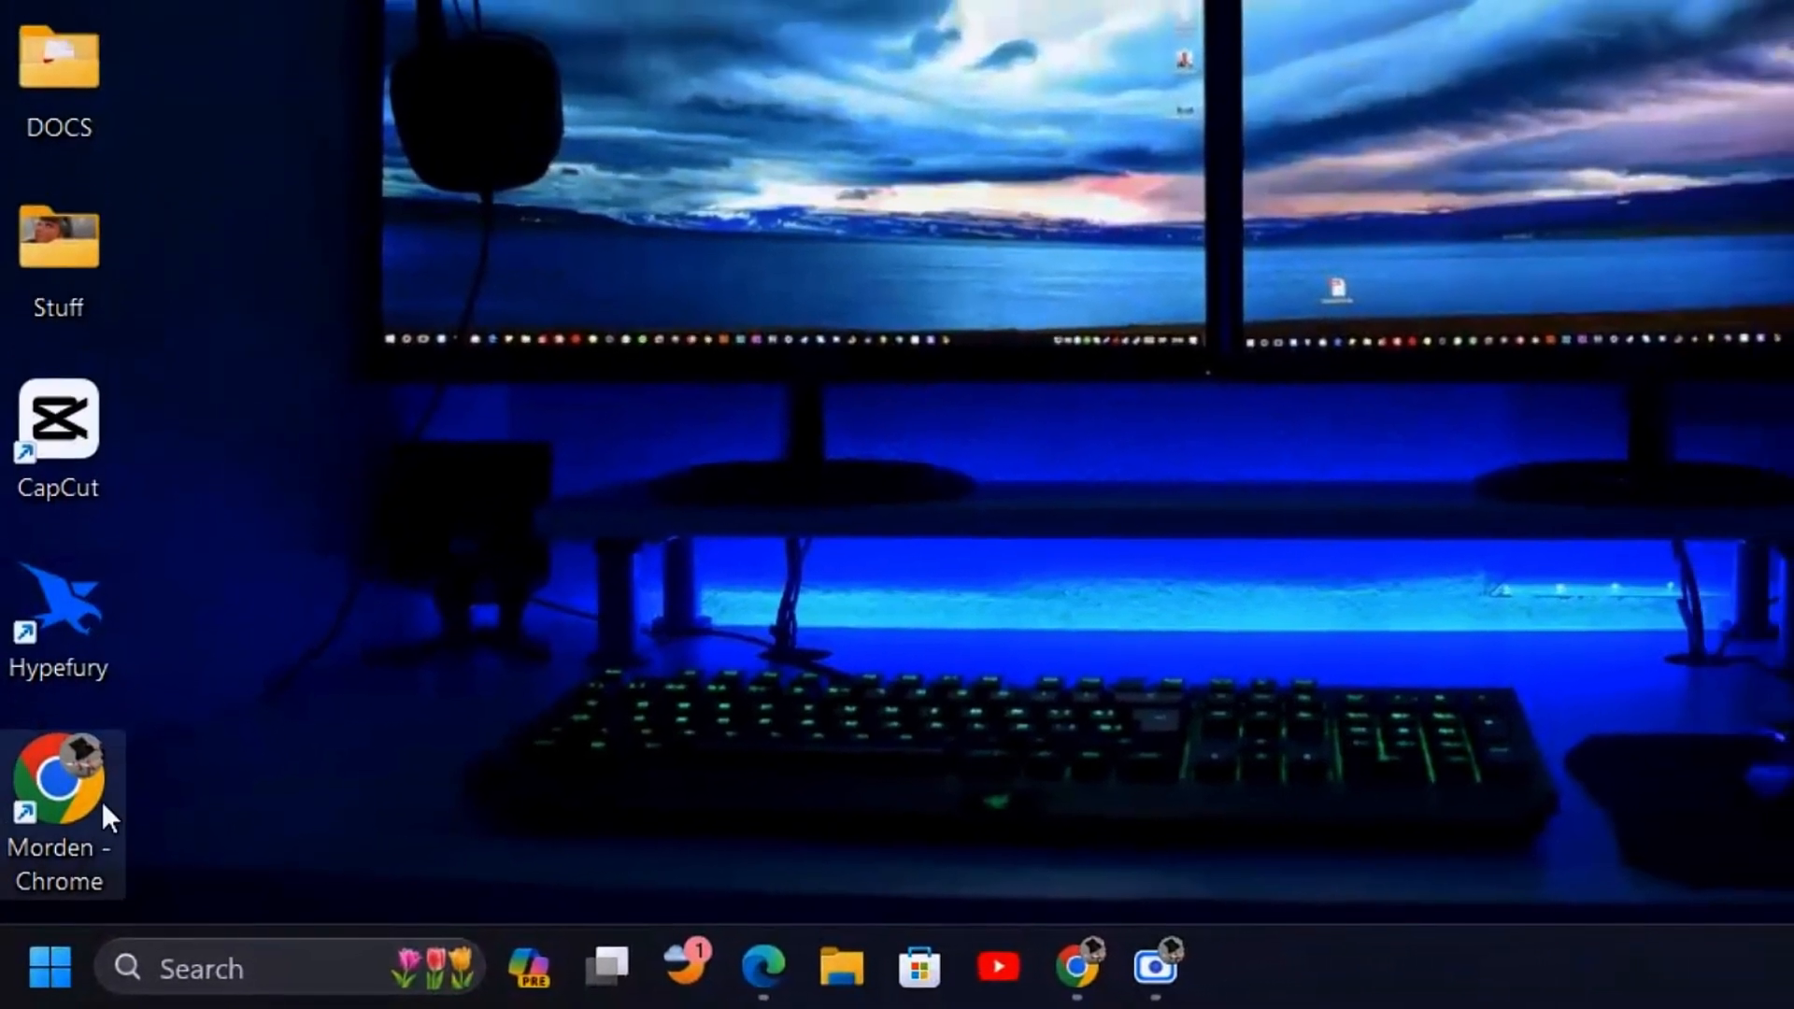
Launch the browser from its desktop shortcut
{"action": "mouse_move", "coordinate": [777, 992]}
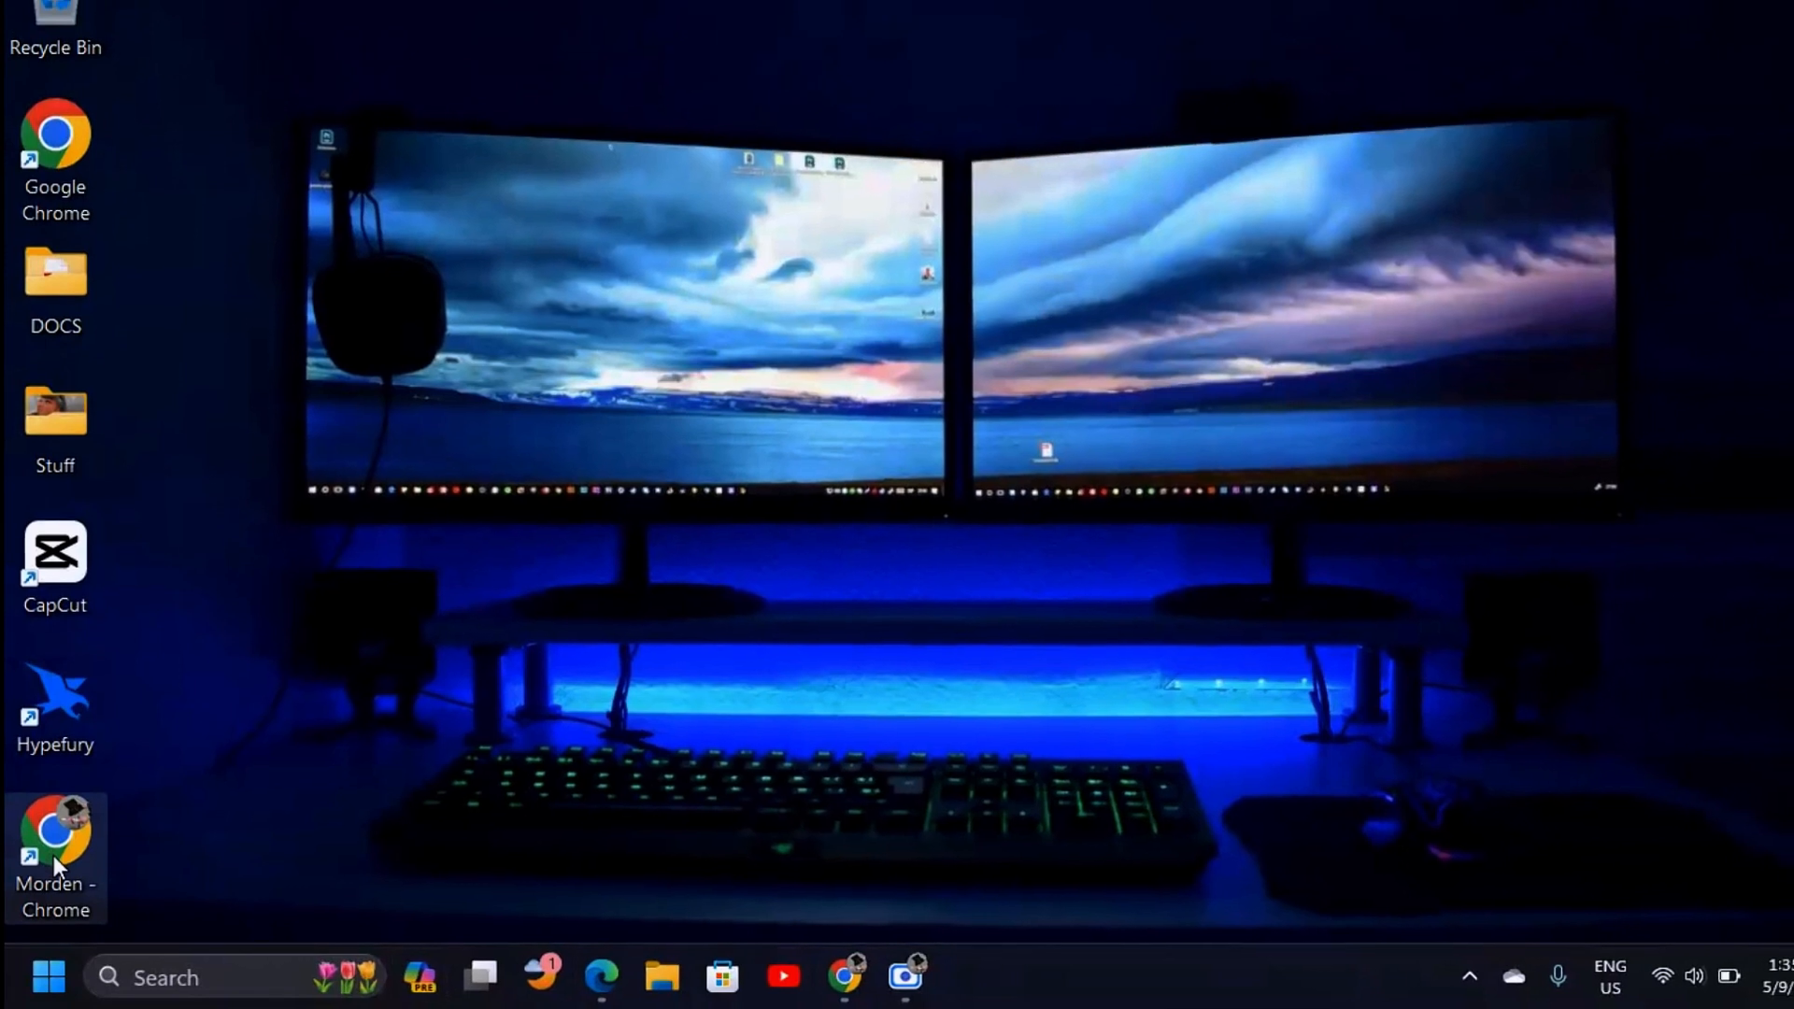
{"action": "double_click", "coordinate": [53, 853]}
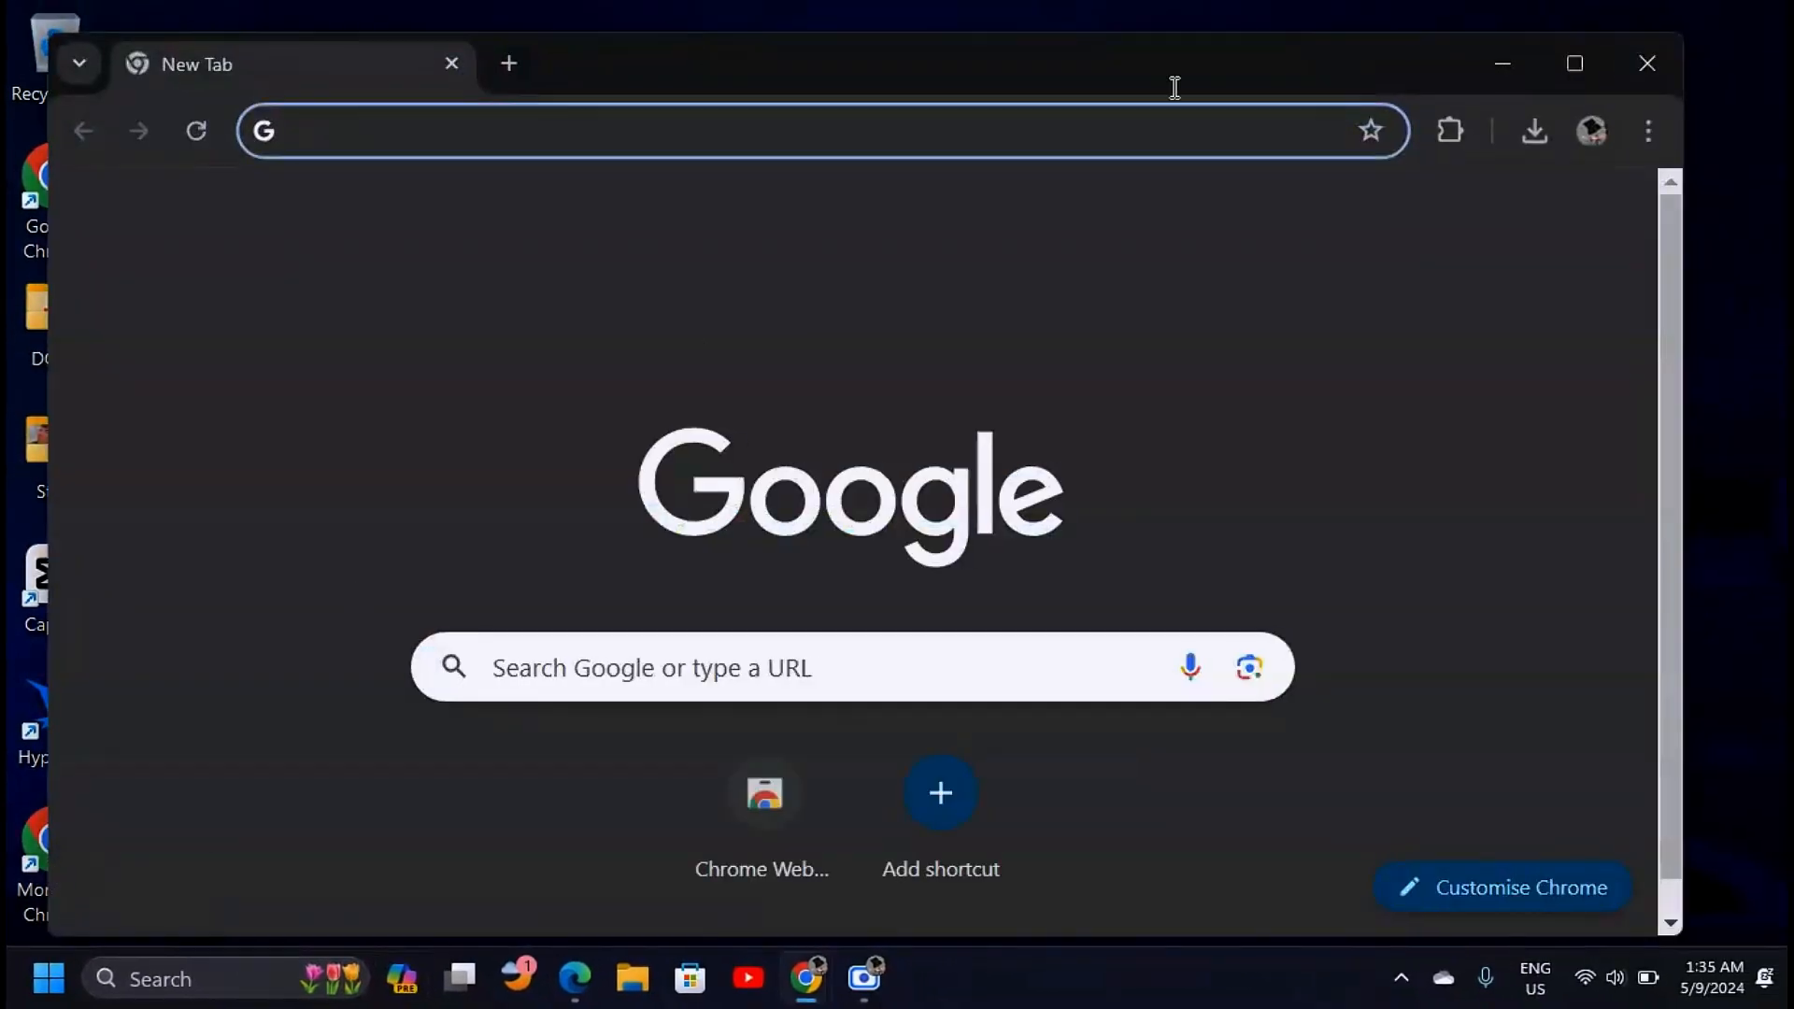
Maximize Chrome and sign in with a second Google account by entering its e-mail address
{"action": "left_click", "coordinate": [1576, 63]}
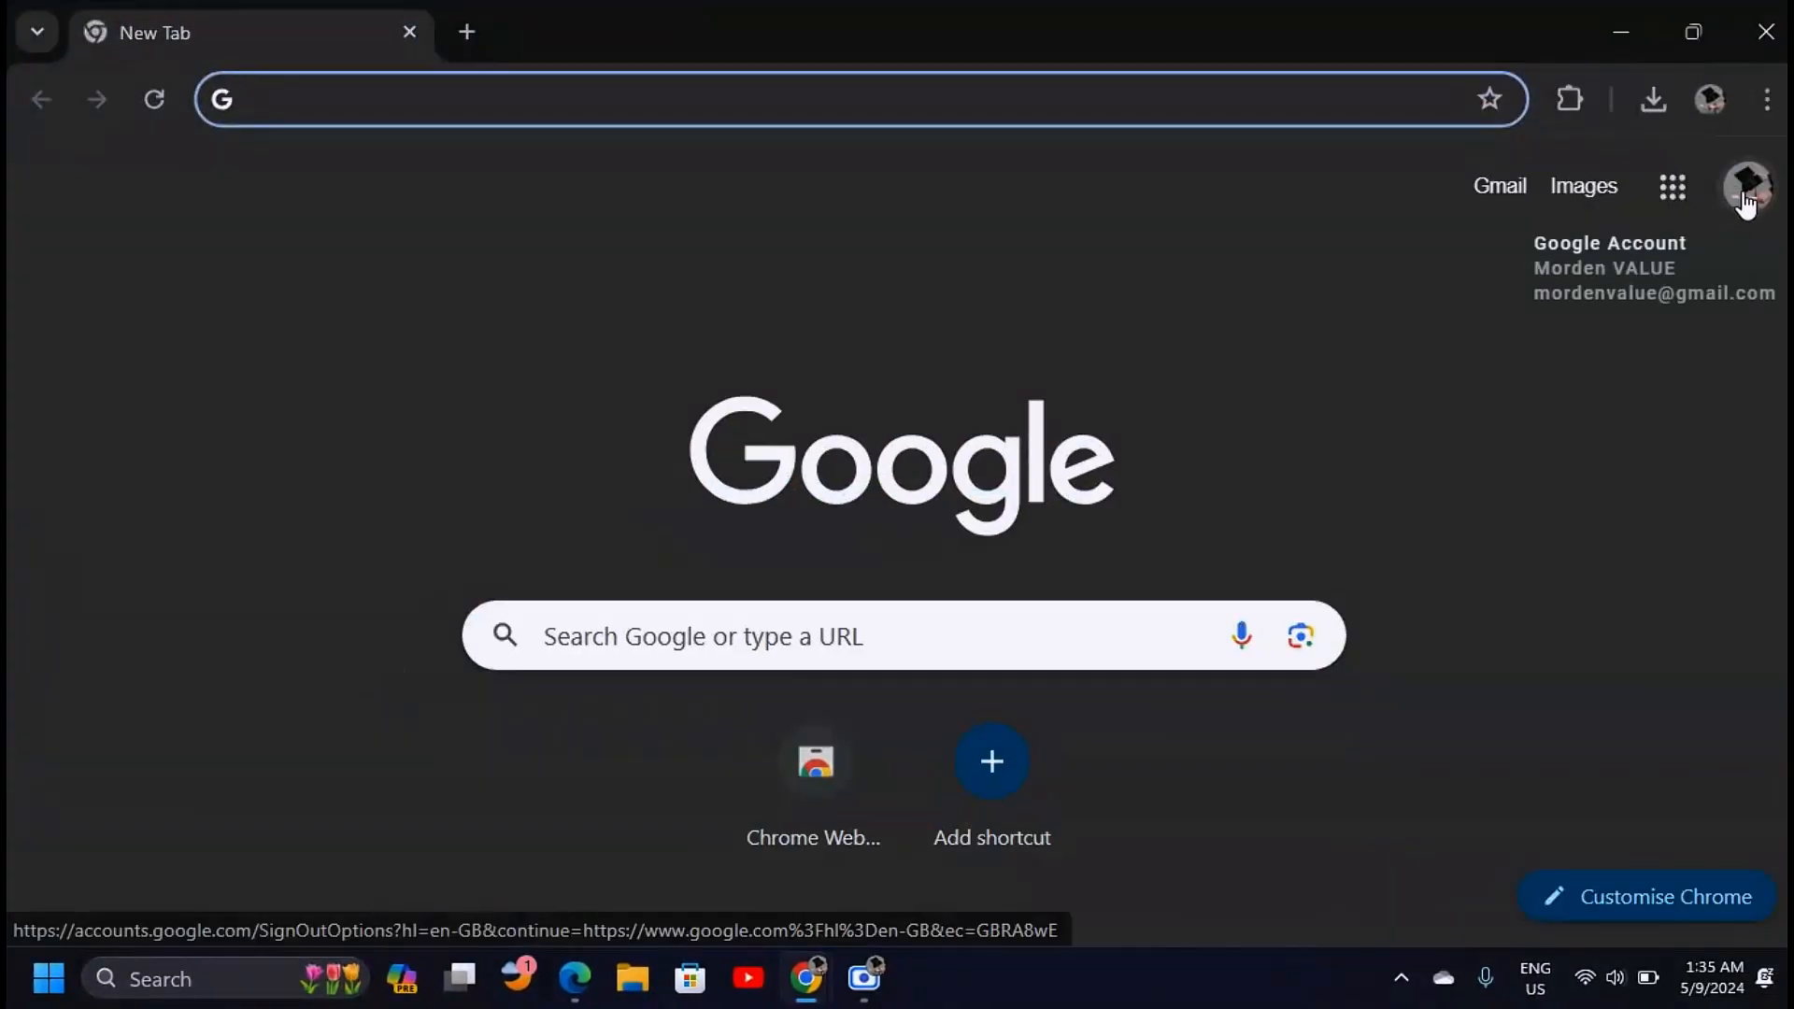
{"action": "left_click", "coordinate": [1744, 208]}
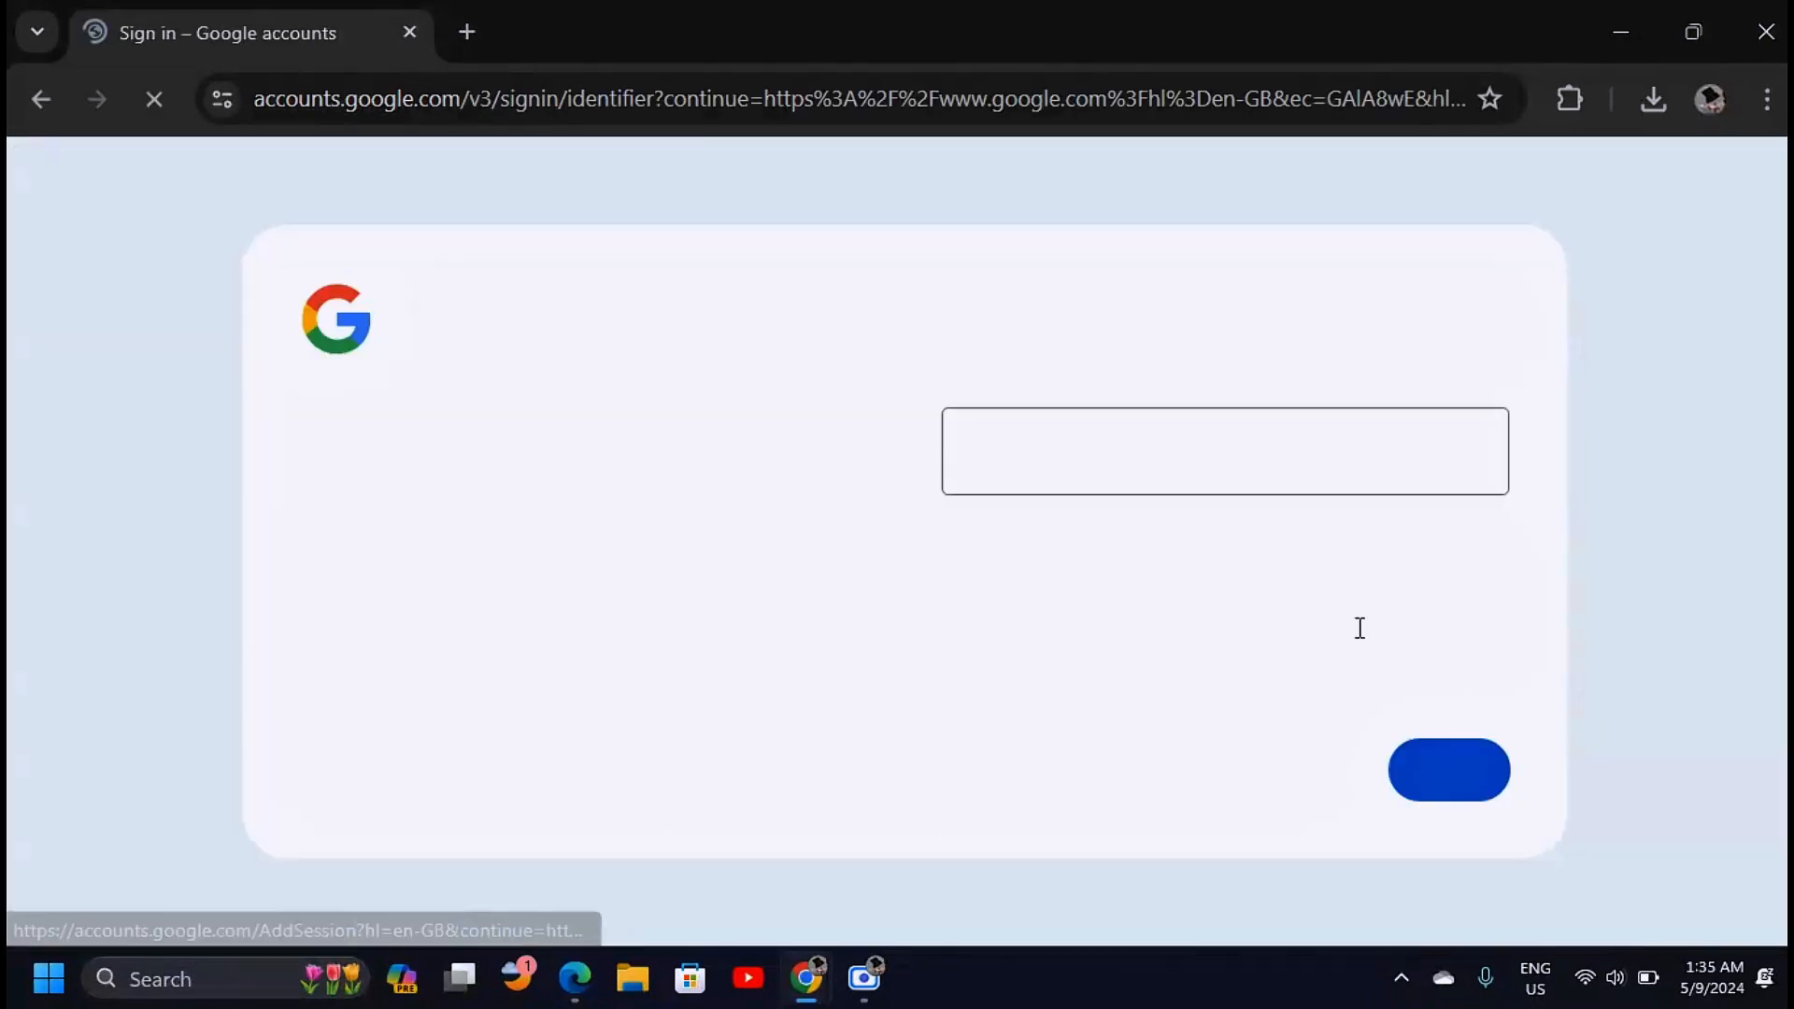
{"action": "left_click", "coordinate": [1142, 454]}
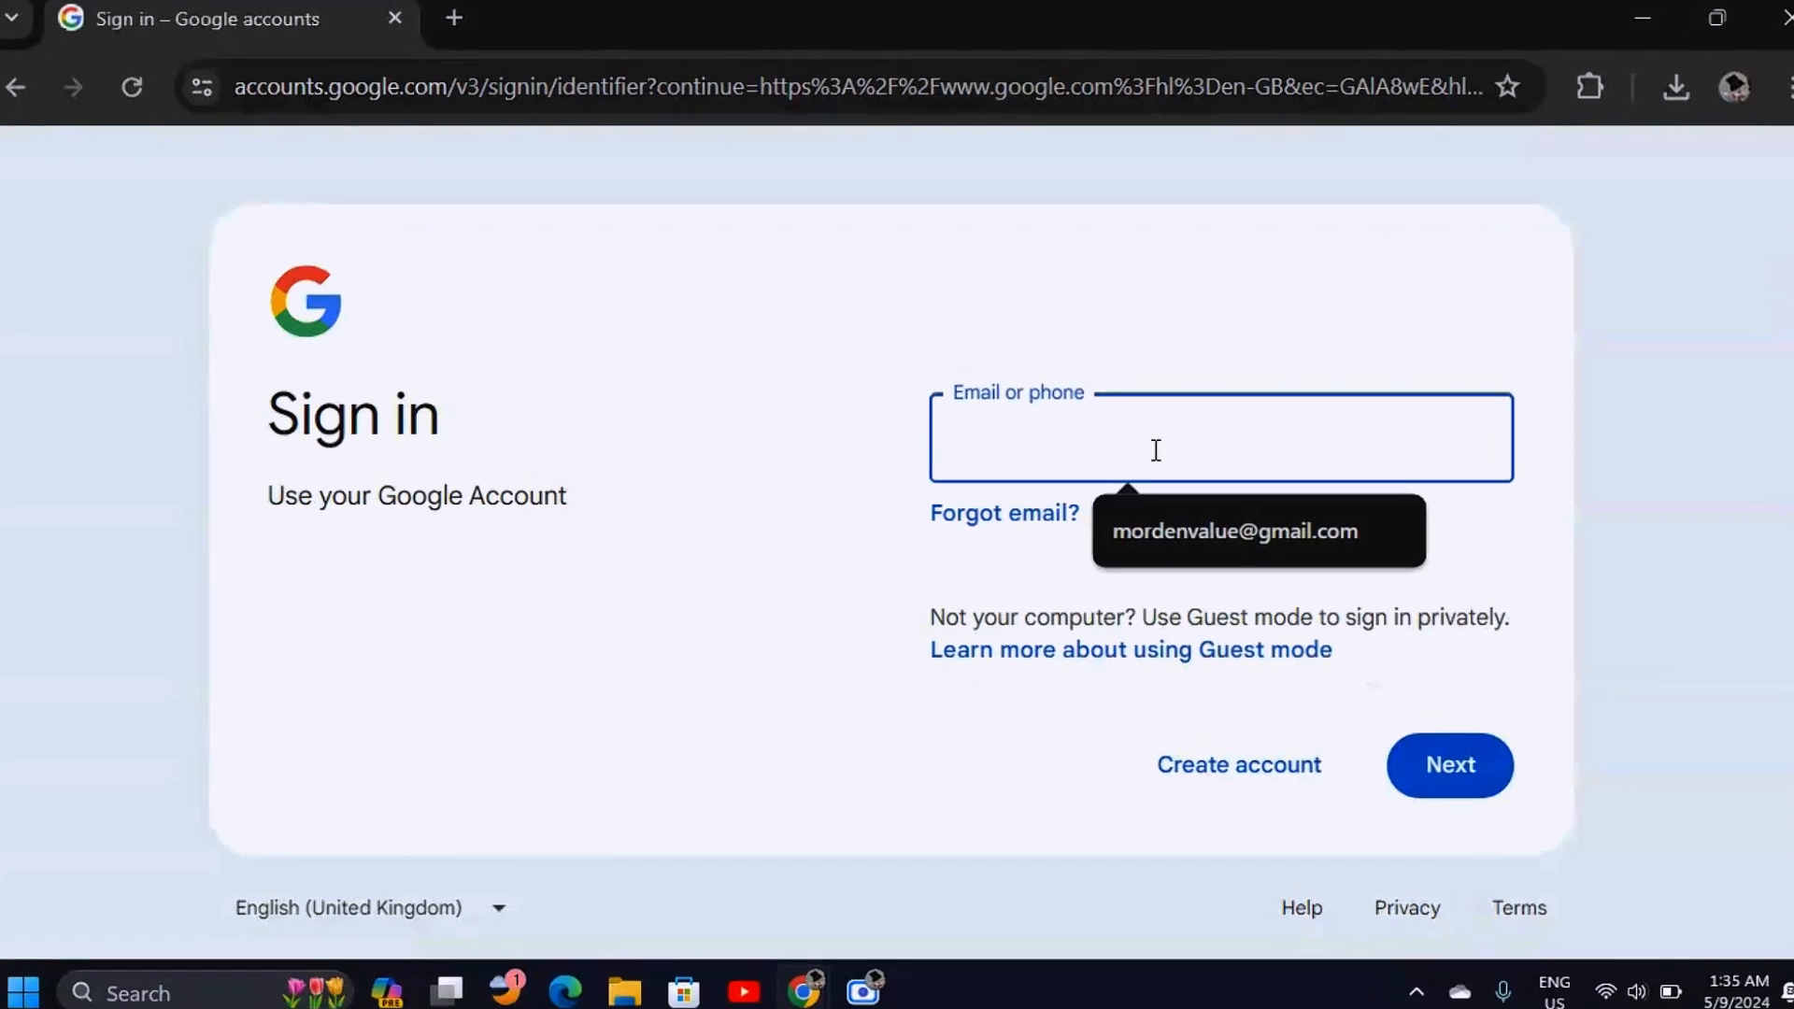
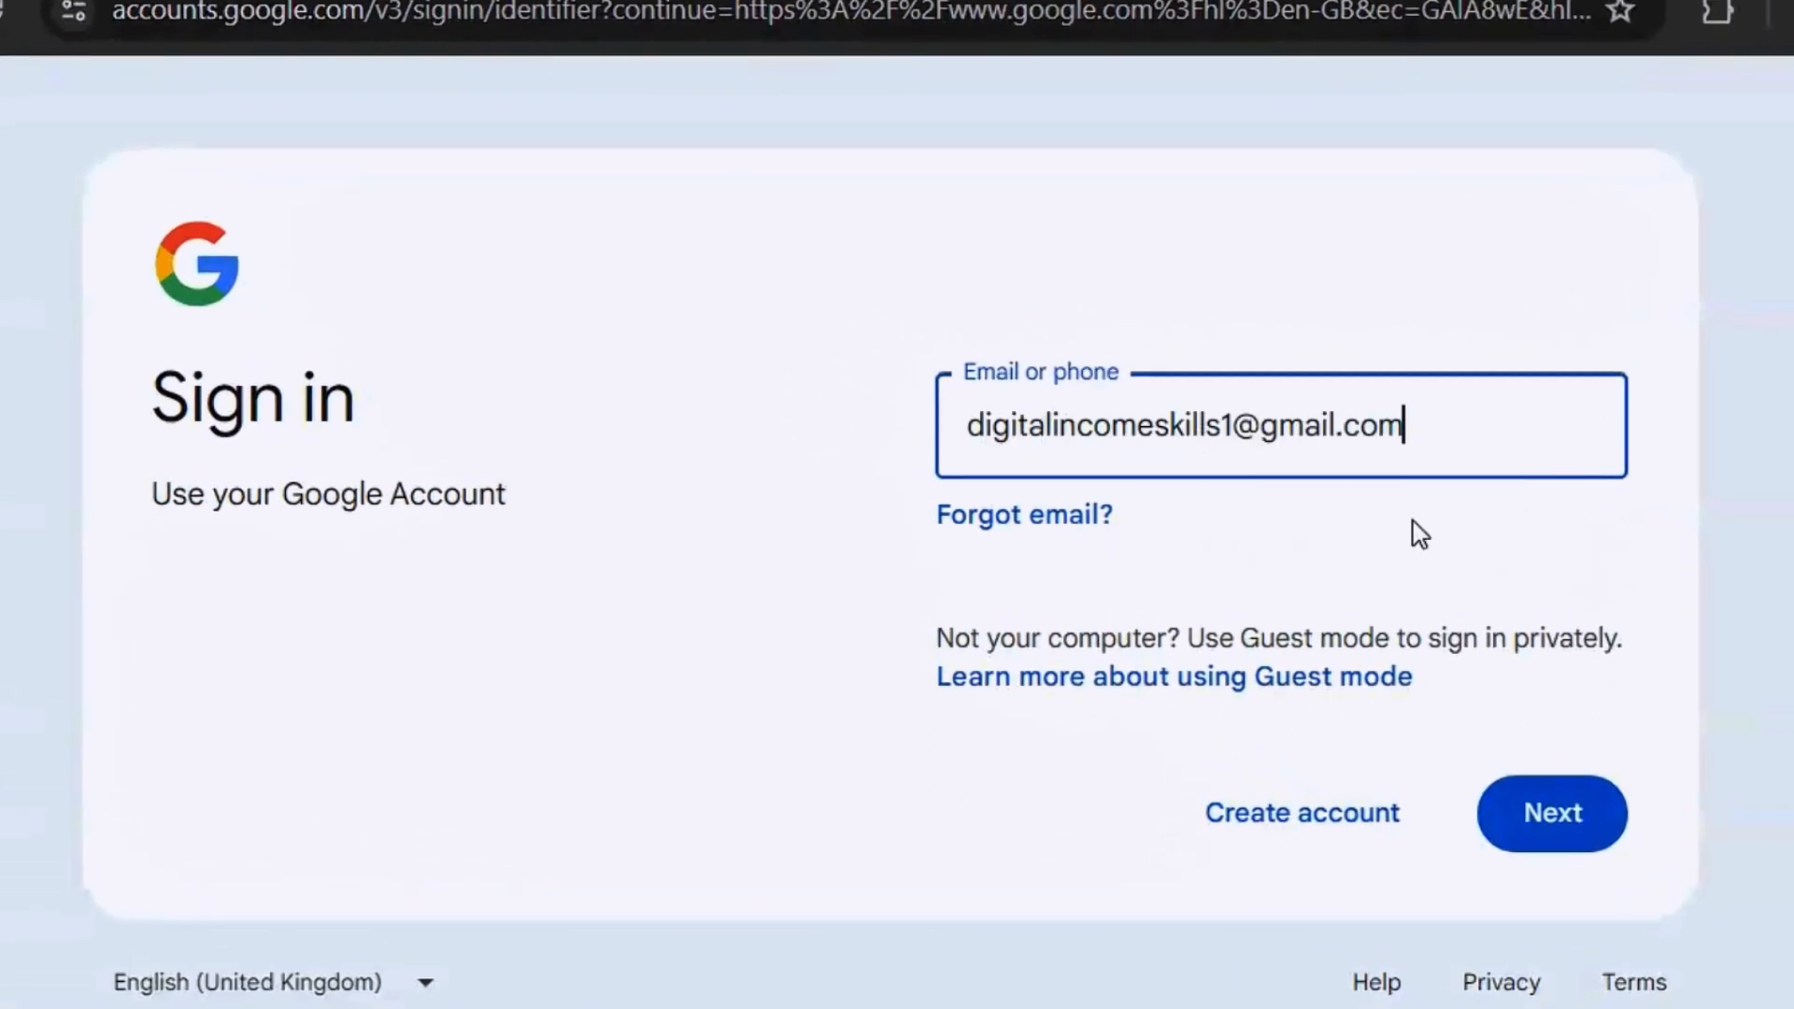
{"action": "left_click", "coordinate": [1550, 828]}
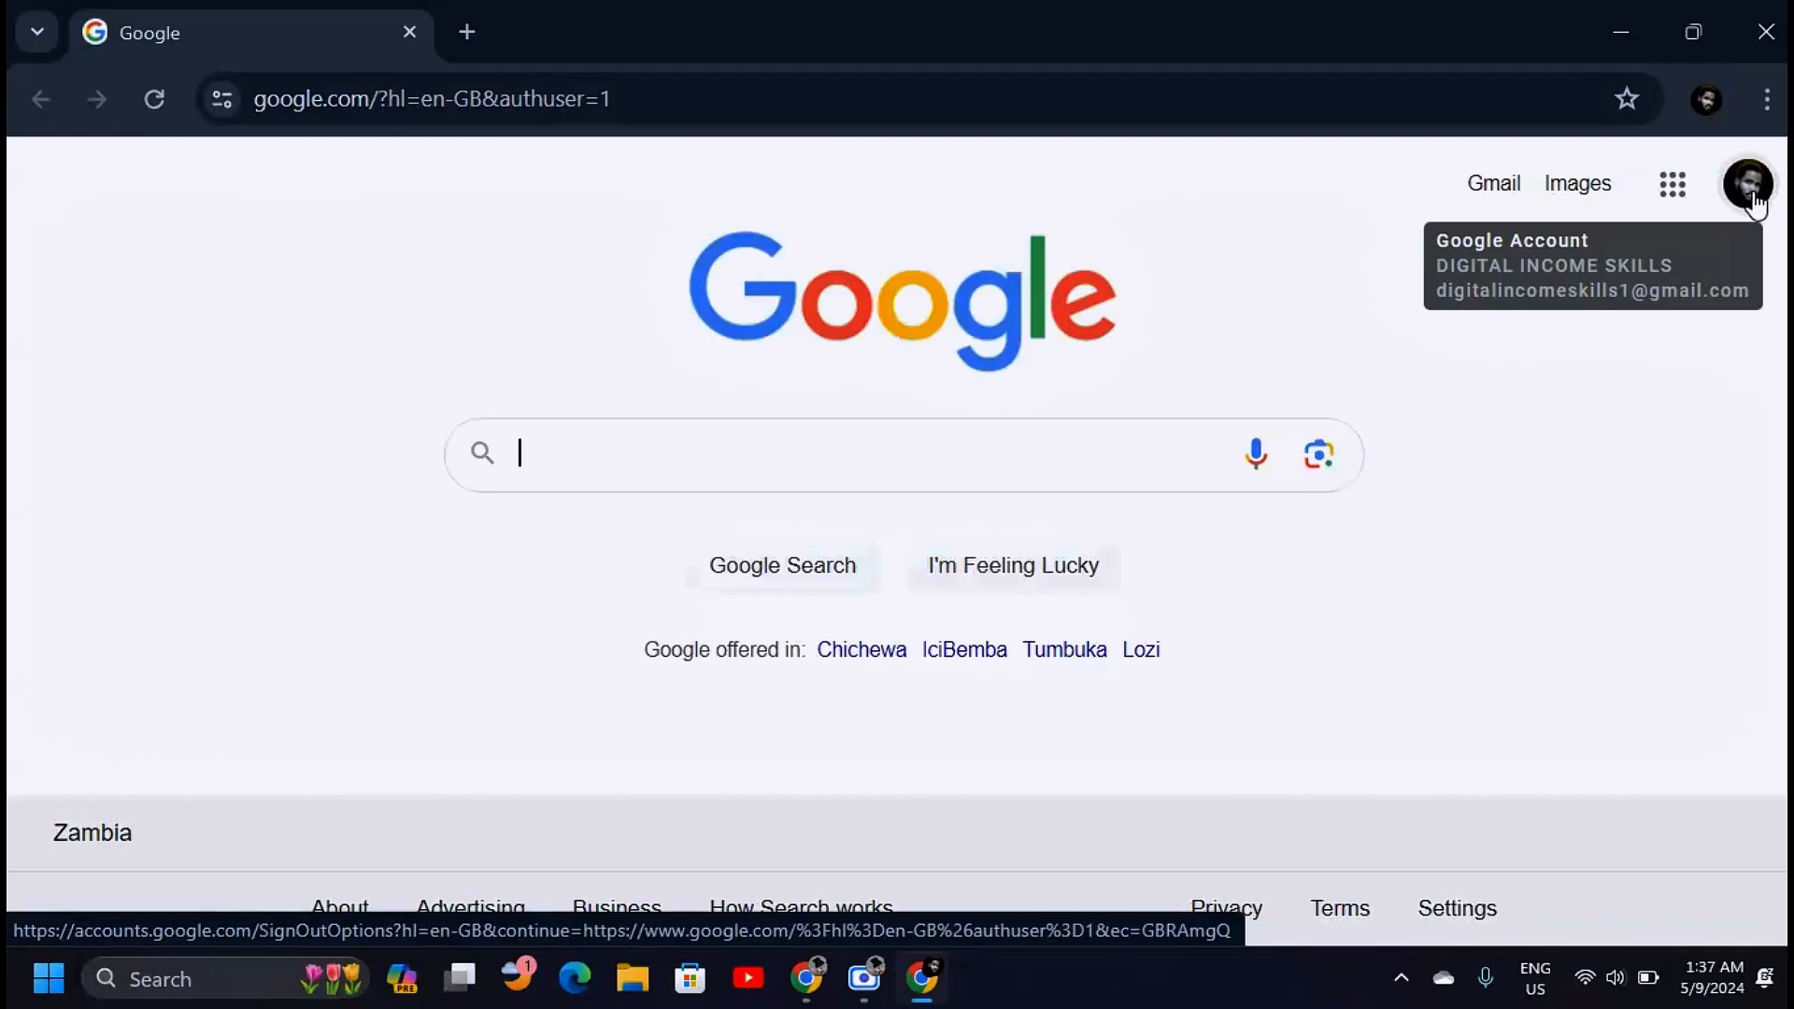
Open Google Forms from the Google apps menu
{"action": "left_click", "coordinate": [1671, 187]}
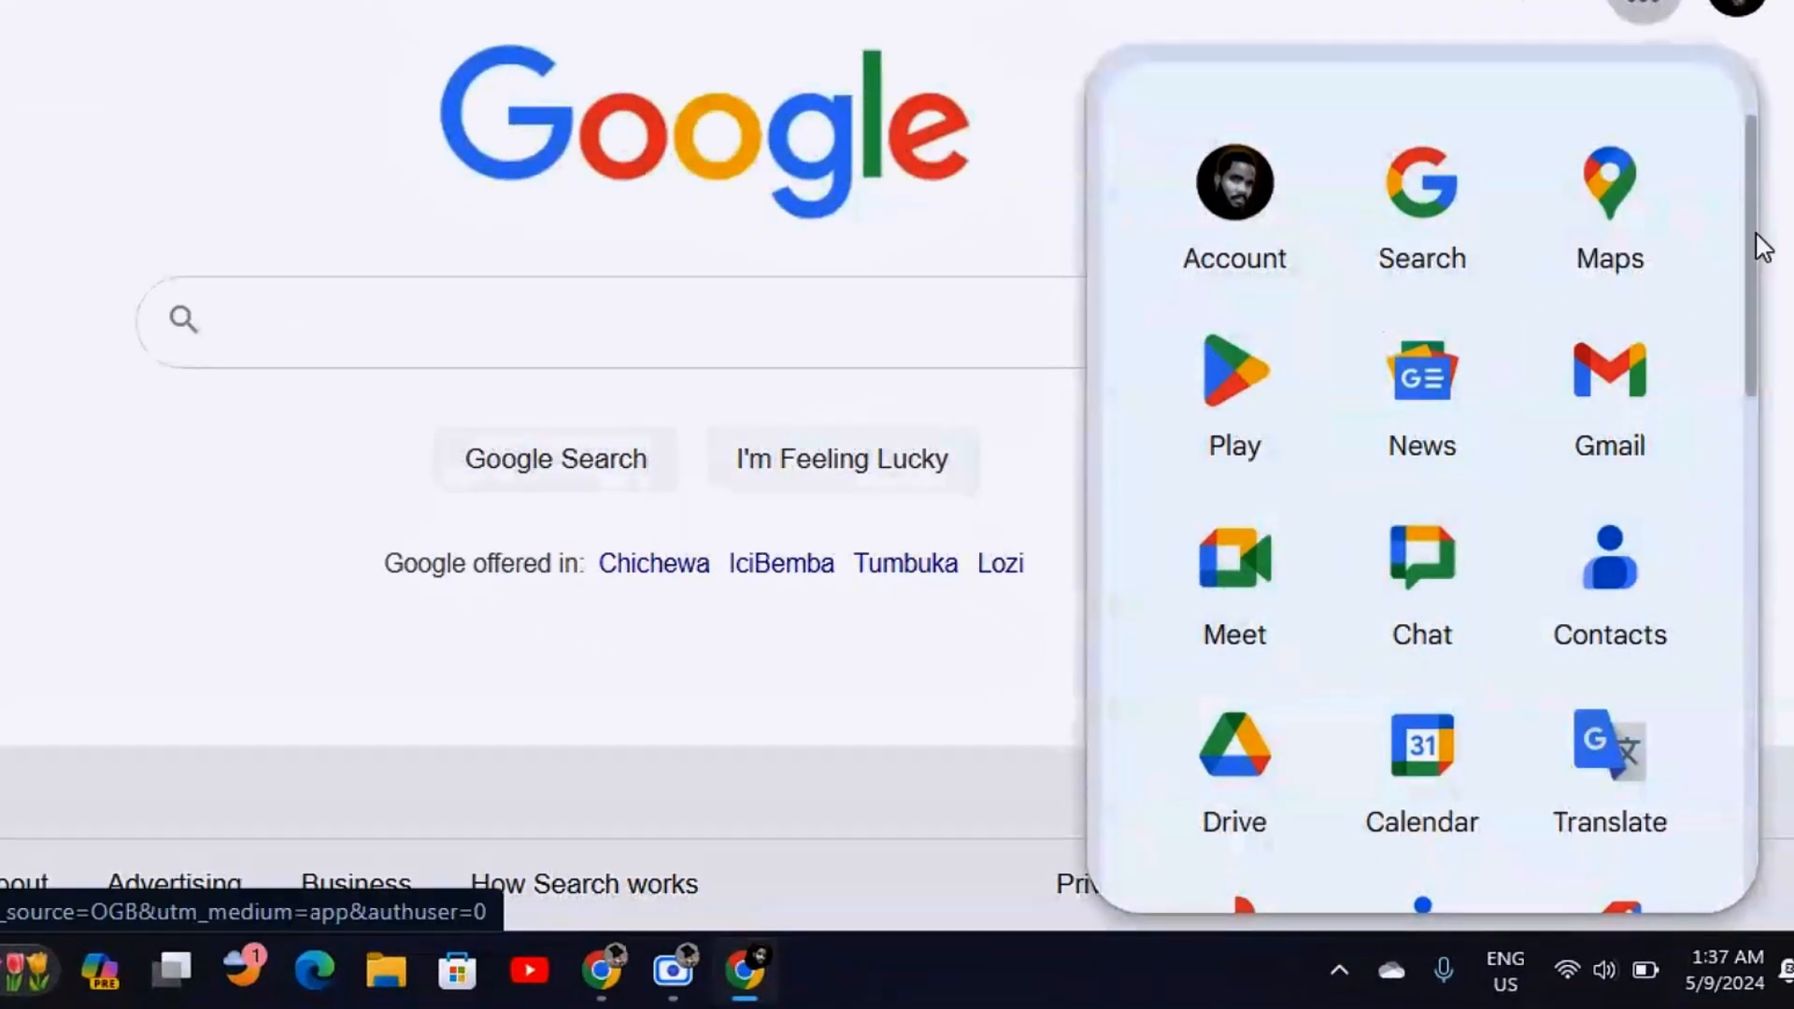
{"action": "left_click_drag", "start_coordinate": [1757, 237], "coordinate": [1708, 675]}
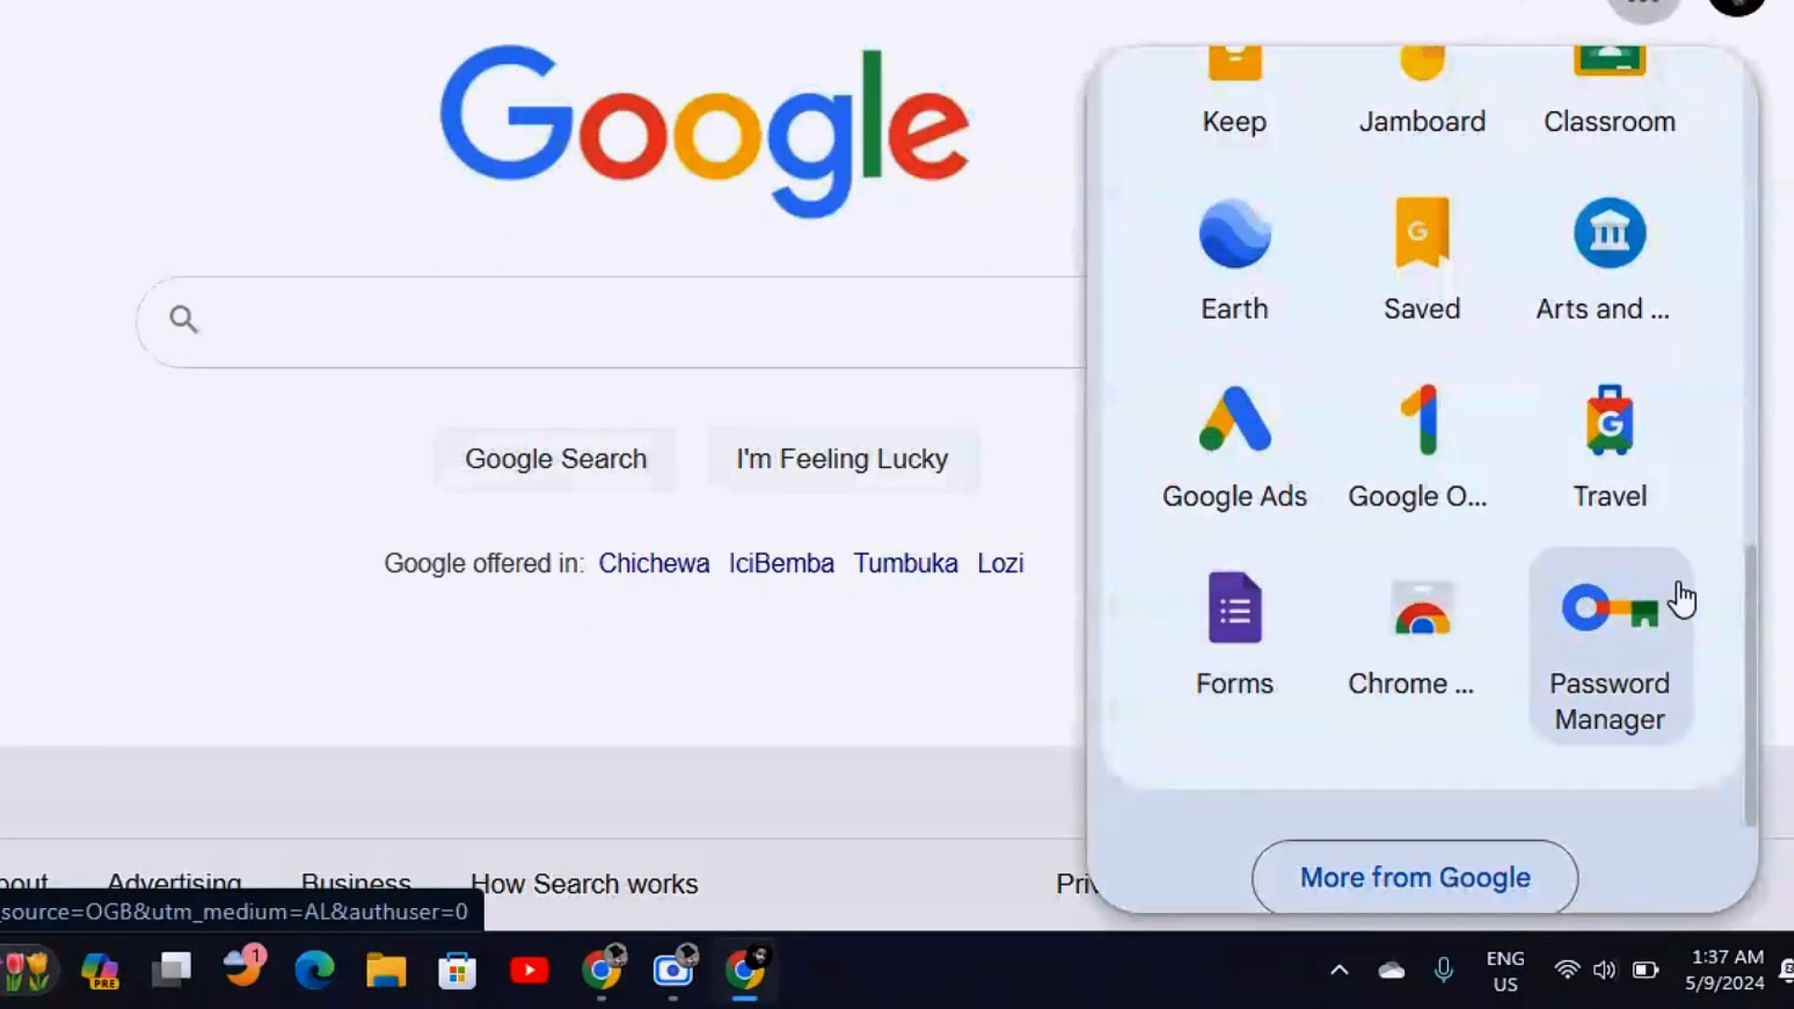
{"action": "left_click_drag", "start_coordinate": [1754, 694], "coordinate": [1739, 801]}
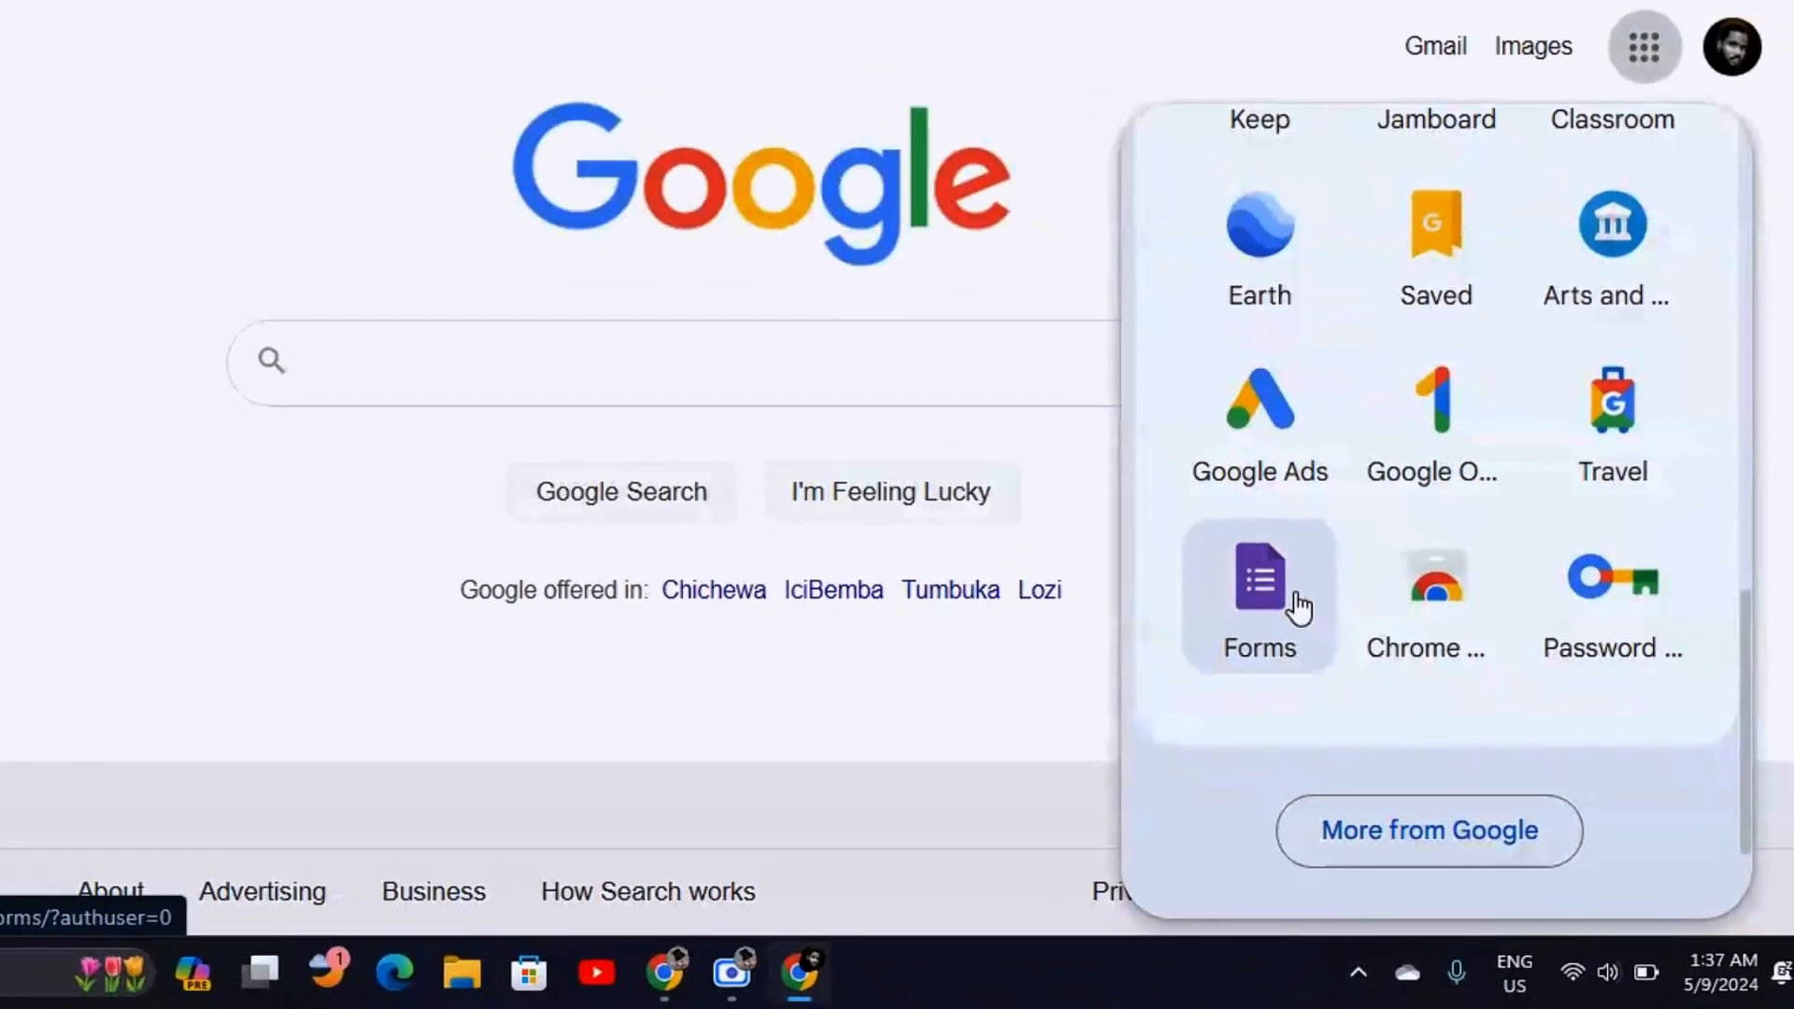
{"action": "left_click", "coordinate": [1299, 608]}
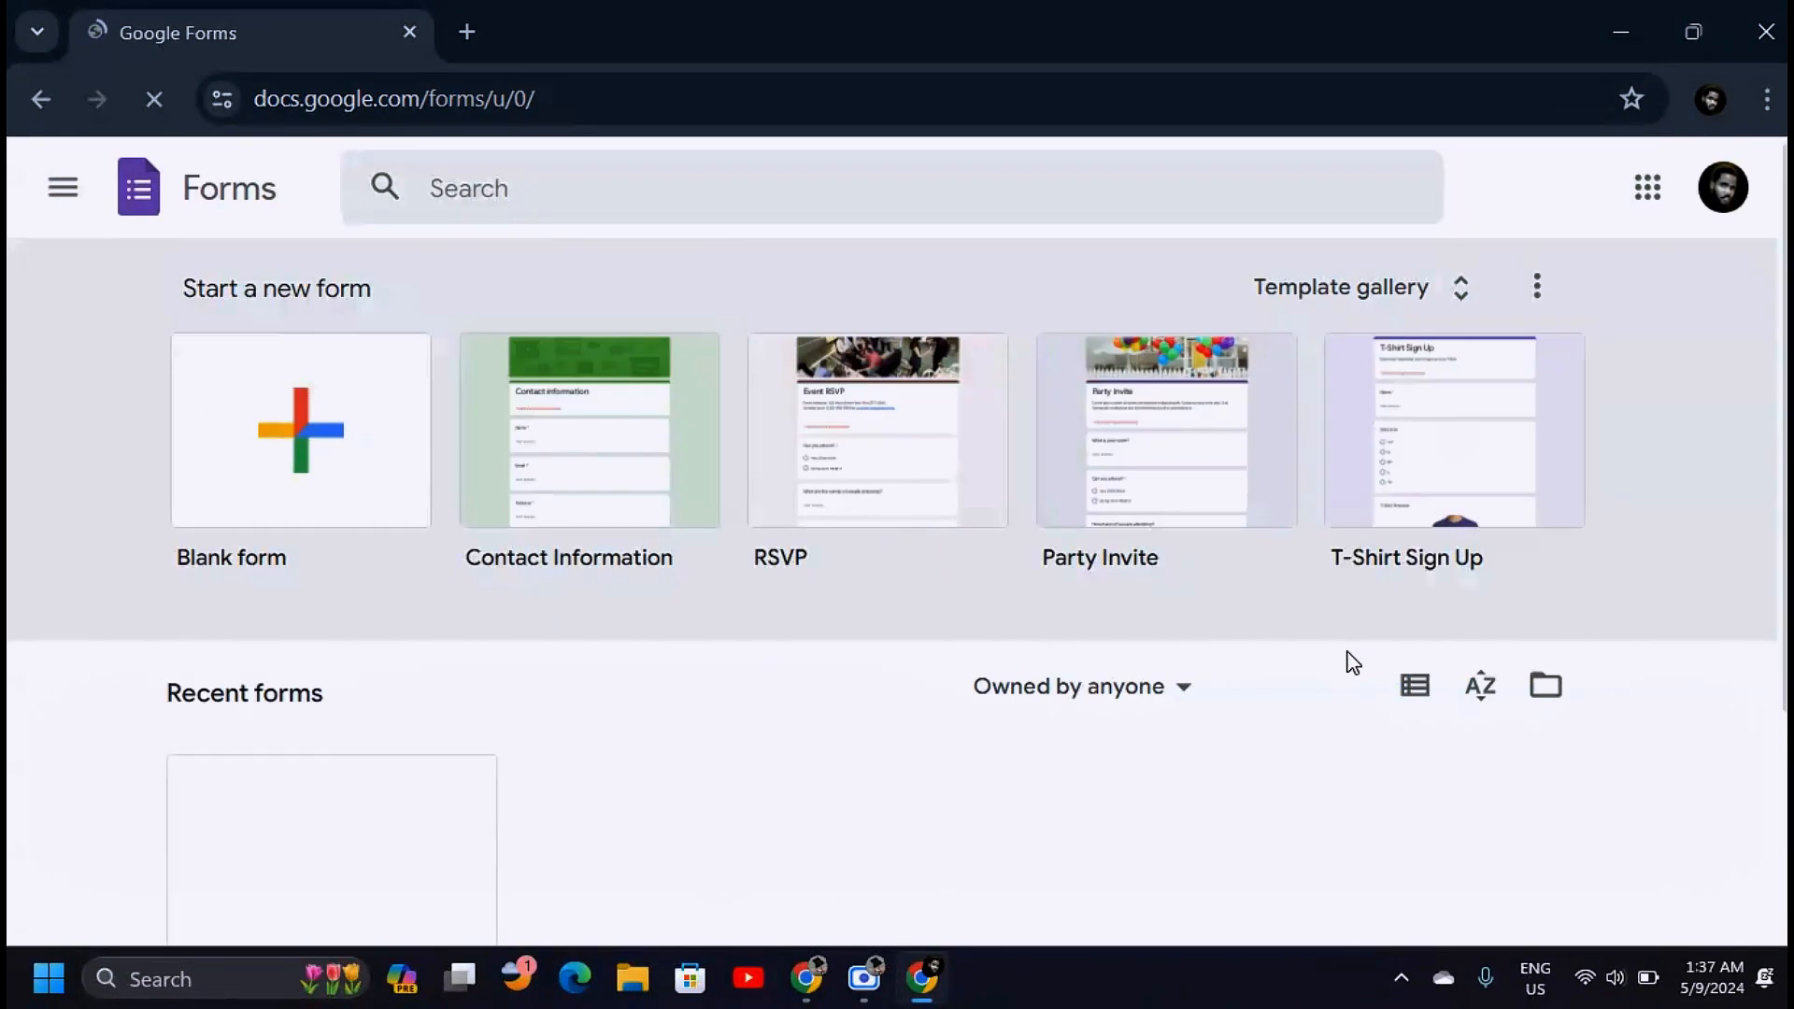
{"action": "key", "text": "ctrl+t"}
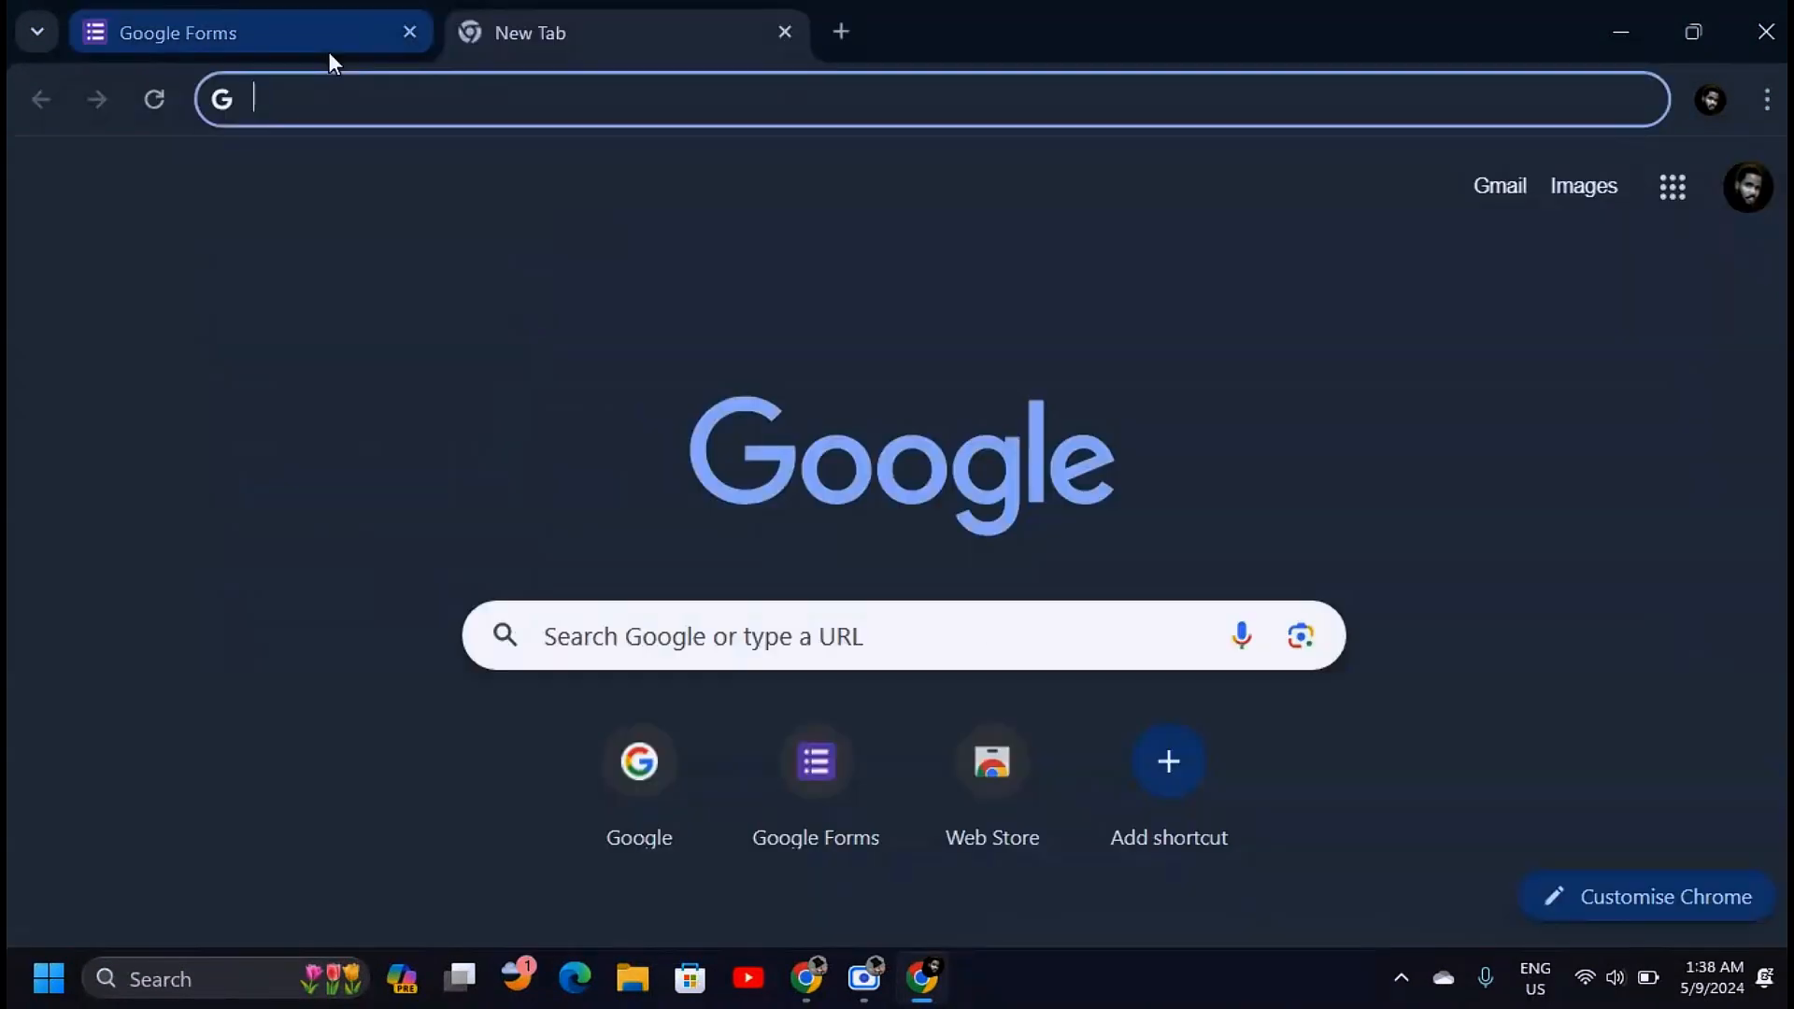
Go to forms.google.com, browse the template gallery and start a blank form
{"action": "type", "text": "forms.google.com"}
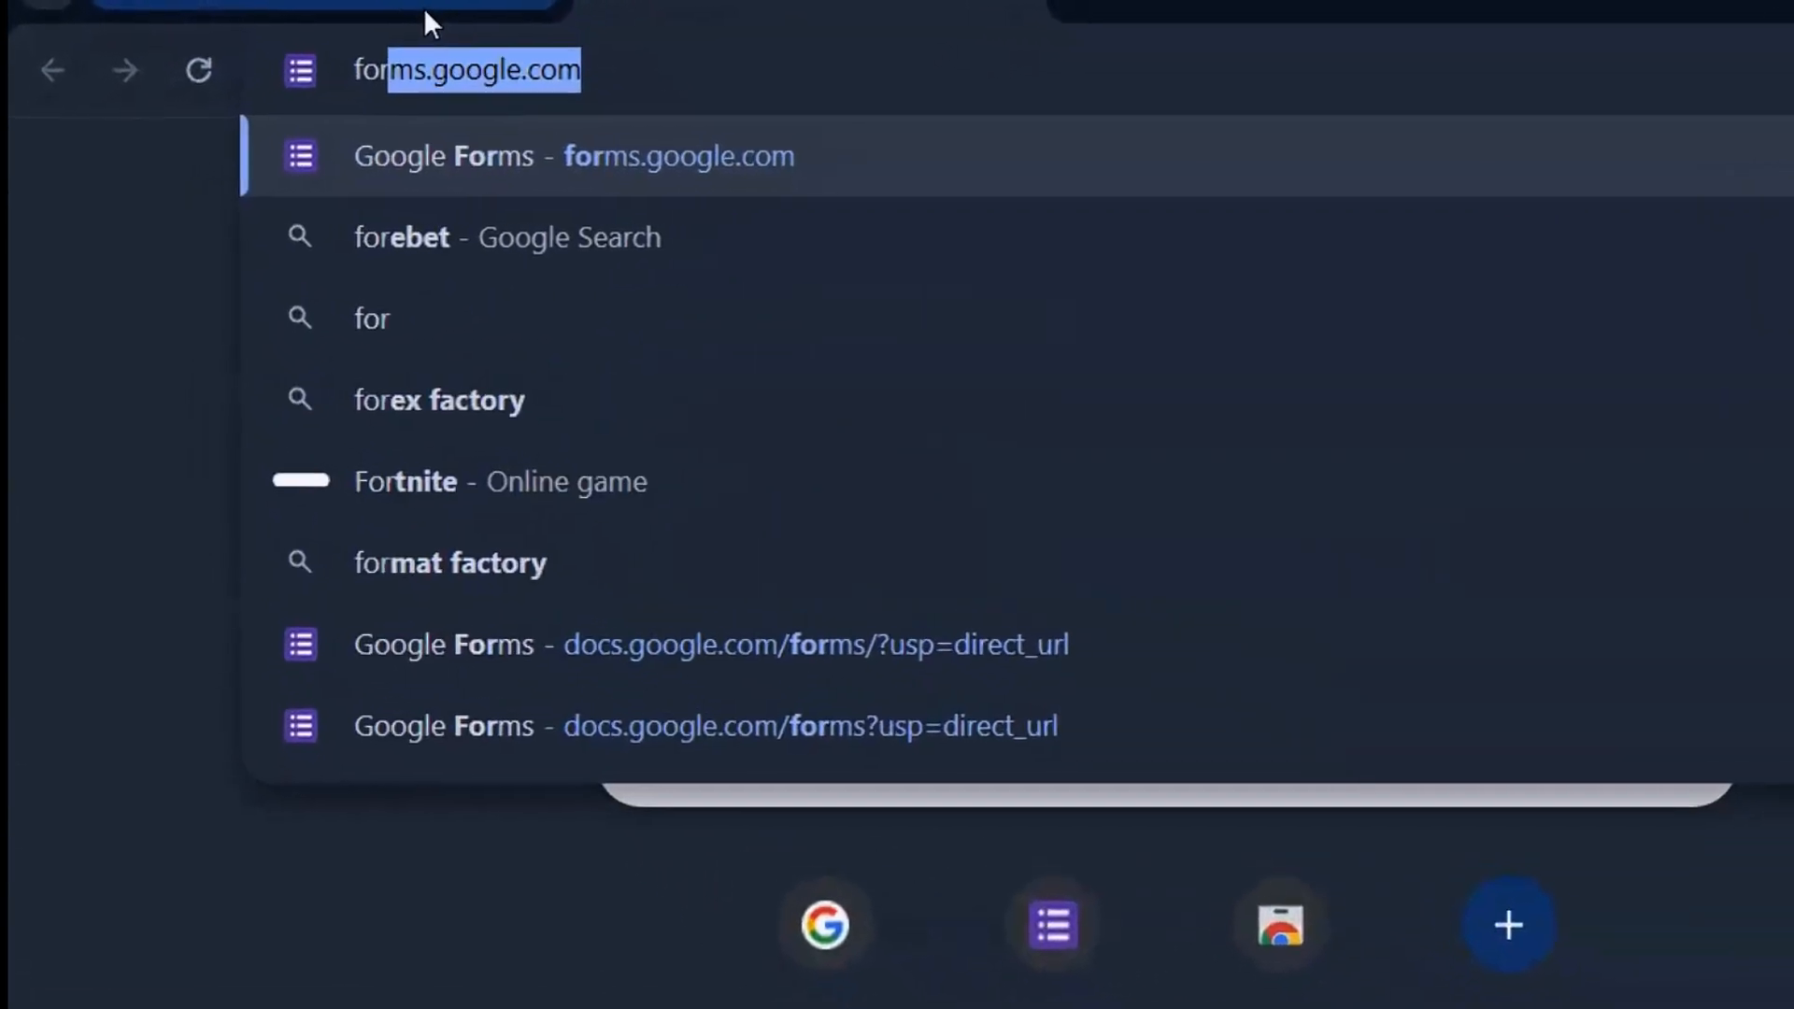
{"action": "key", "text": "Right"}
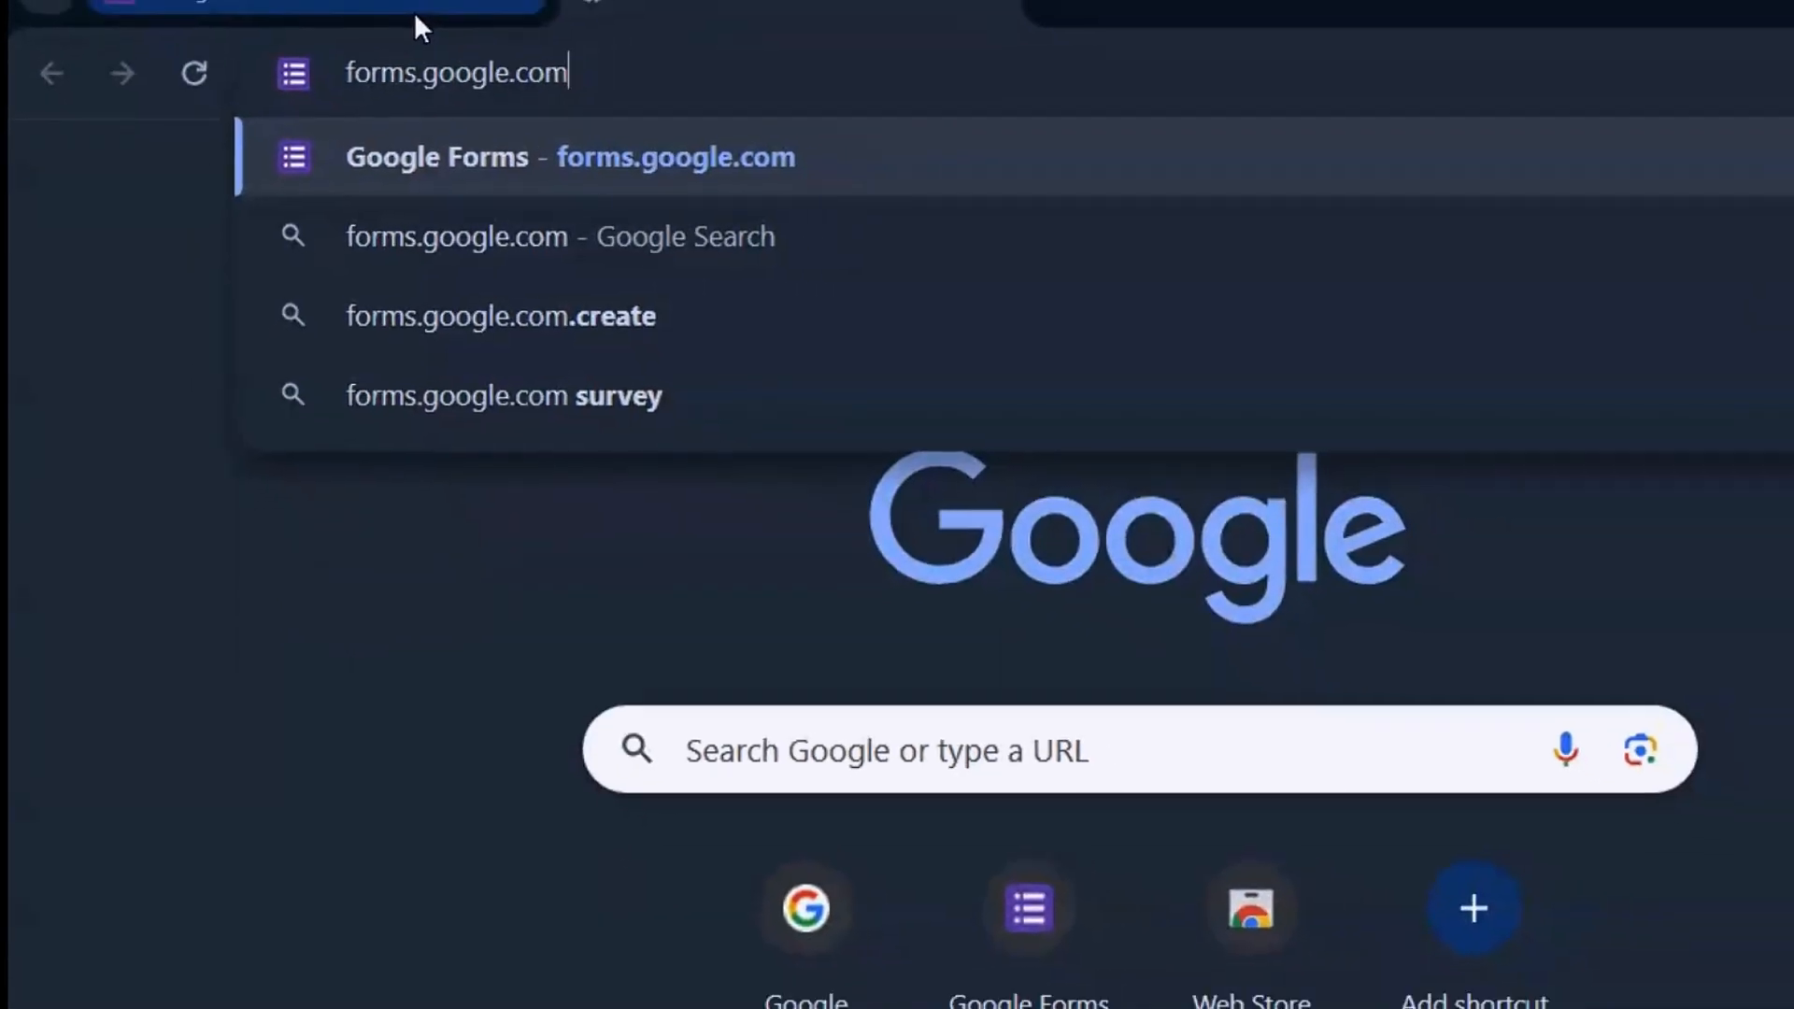
{"action": "key", "text": "Return"}
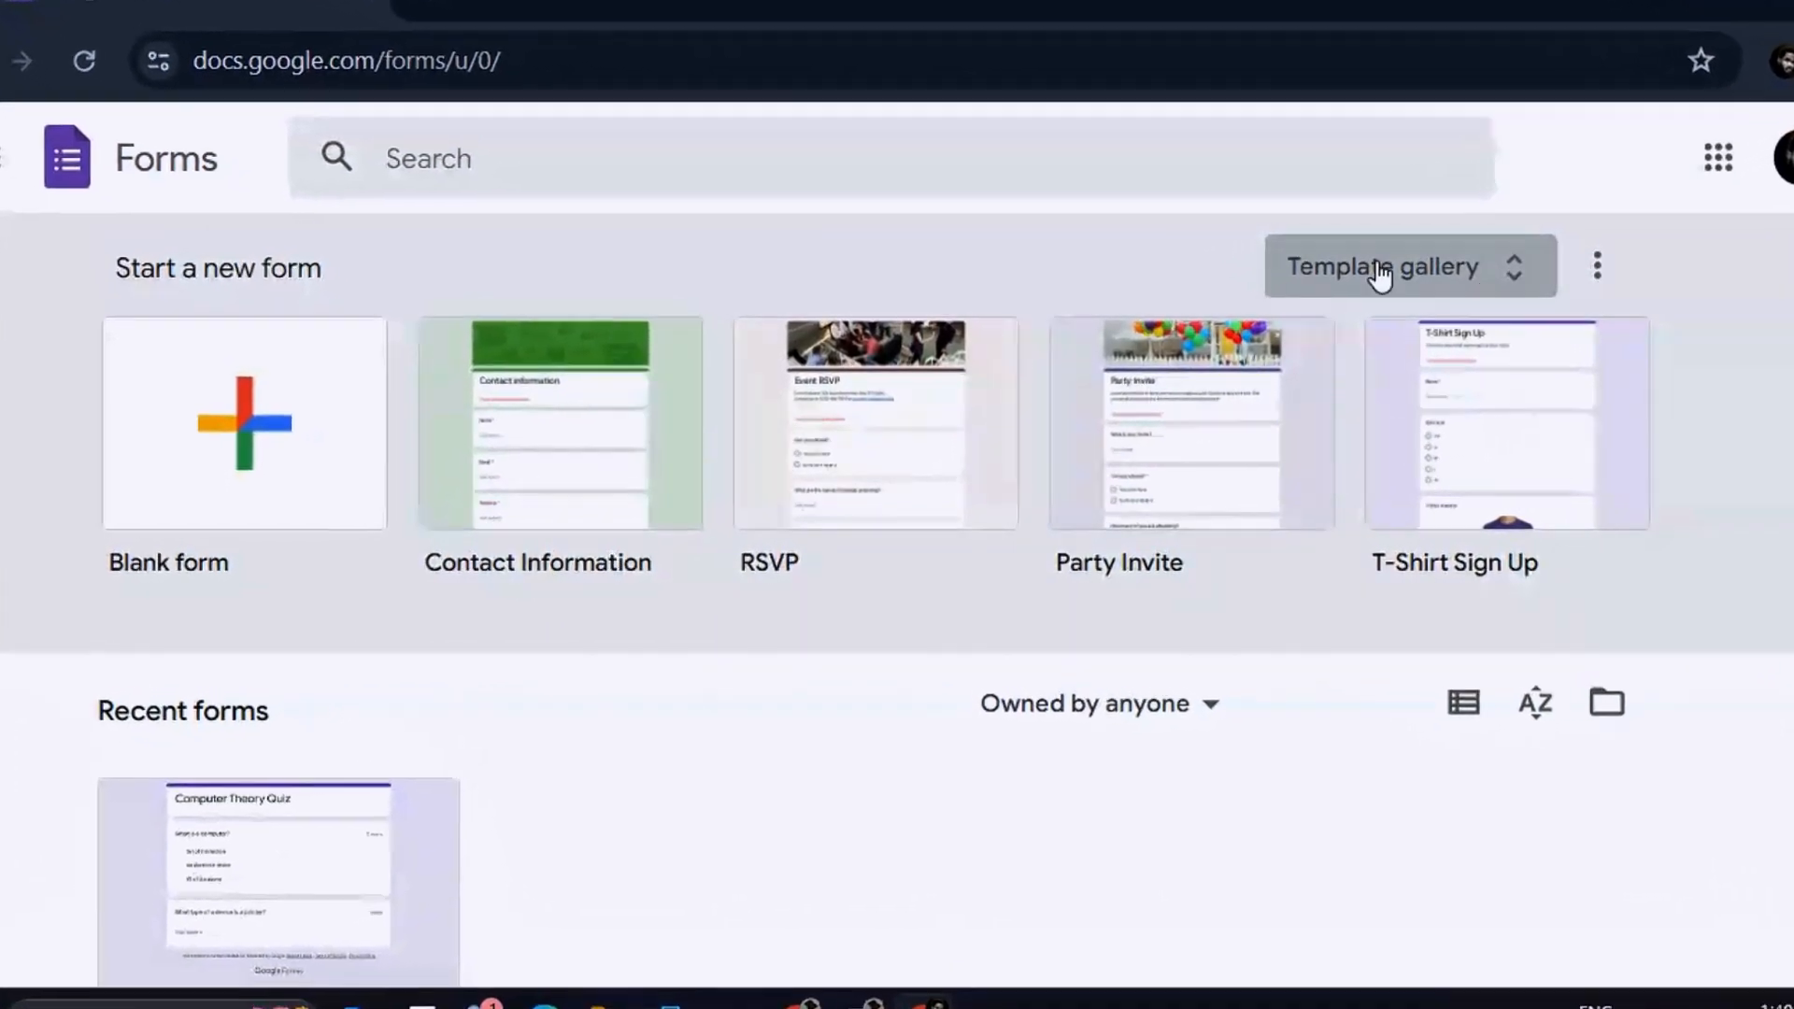
{"action": "left_click", "coordinate": [1529, 266]}
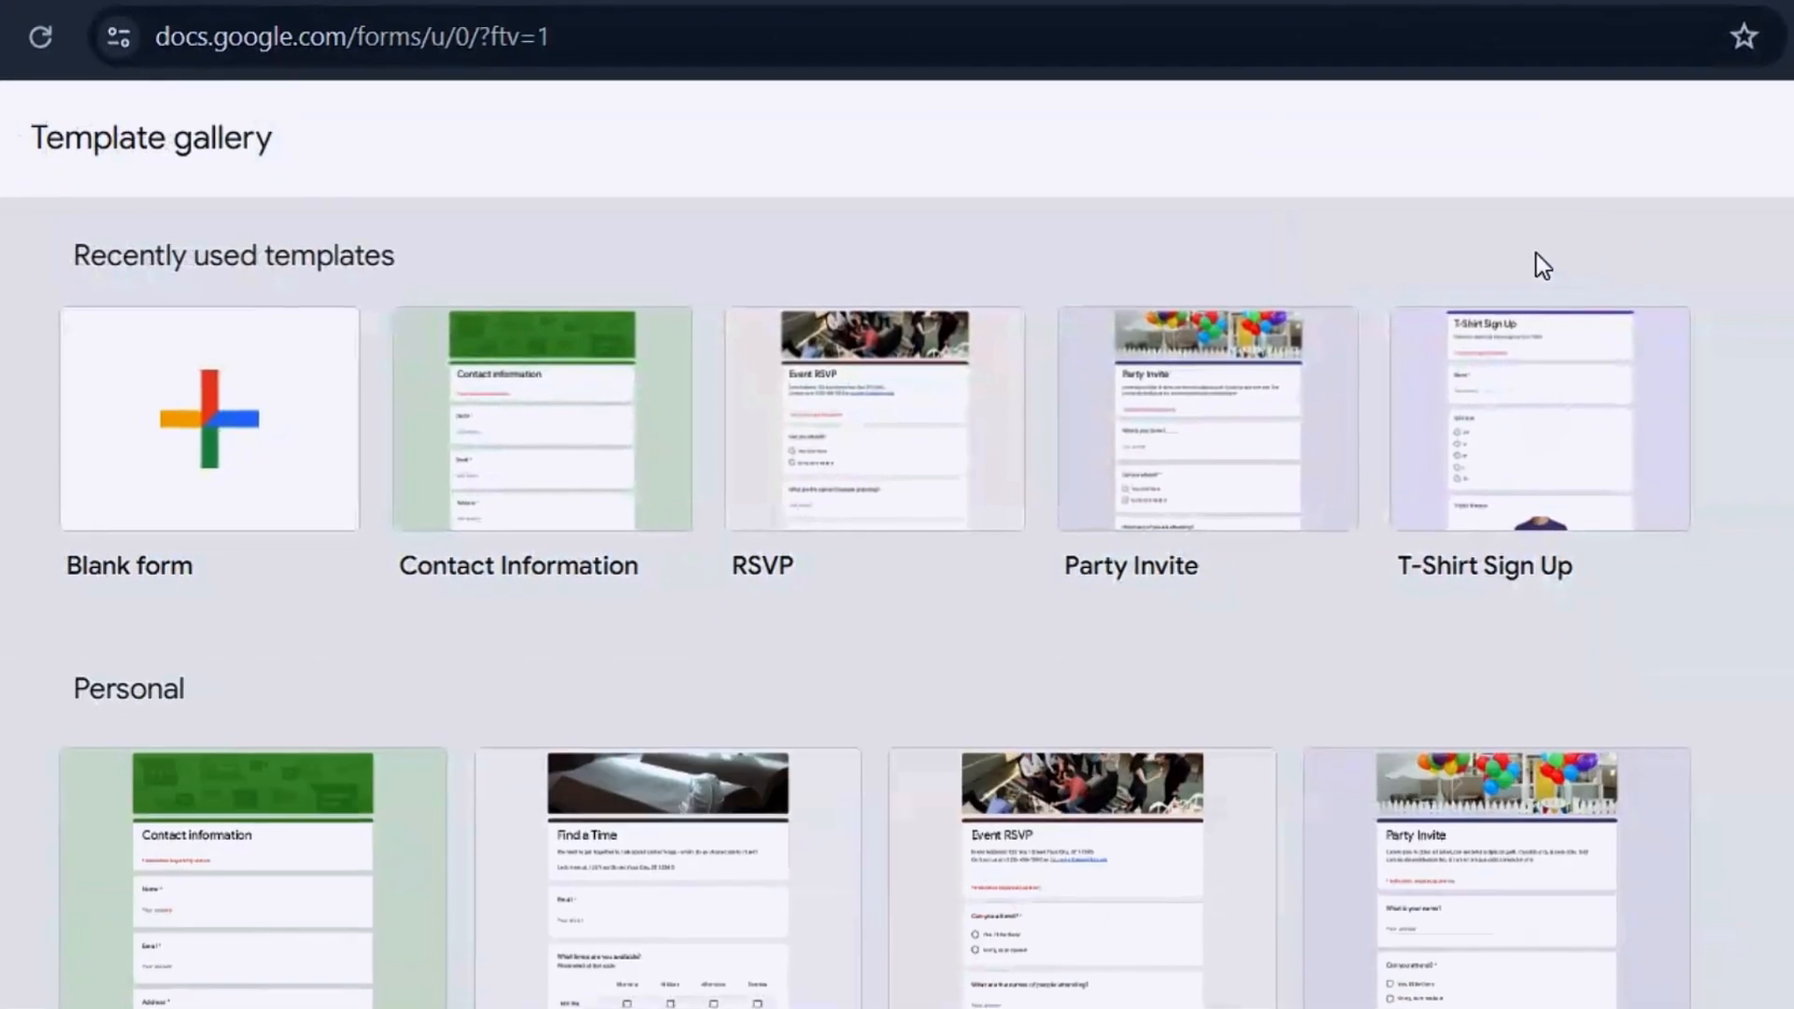
{"action": "scroll", "coordinate": [897, 561], "scroll_direction": "down", "scroll_amount": 10}
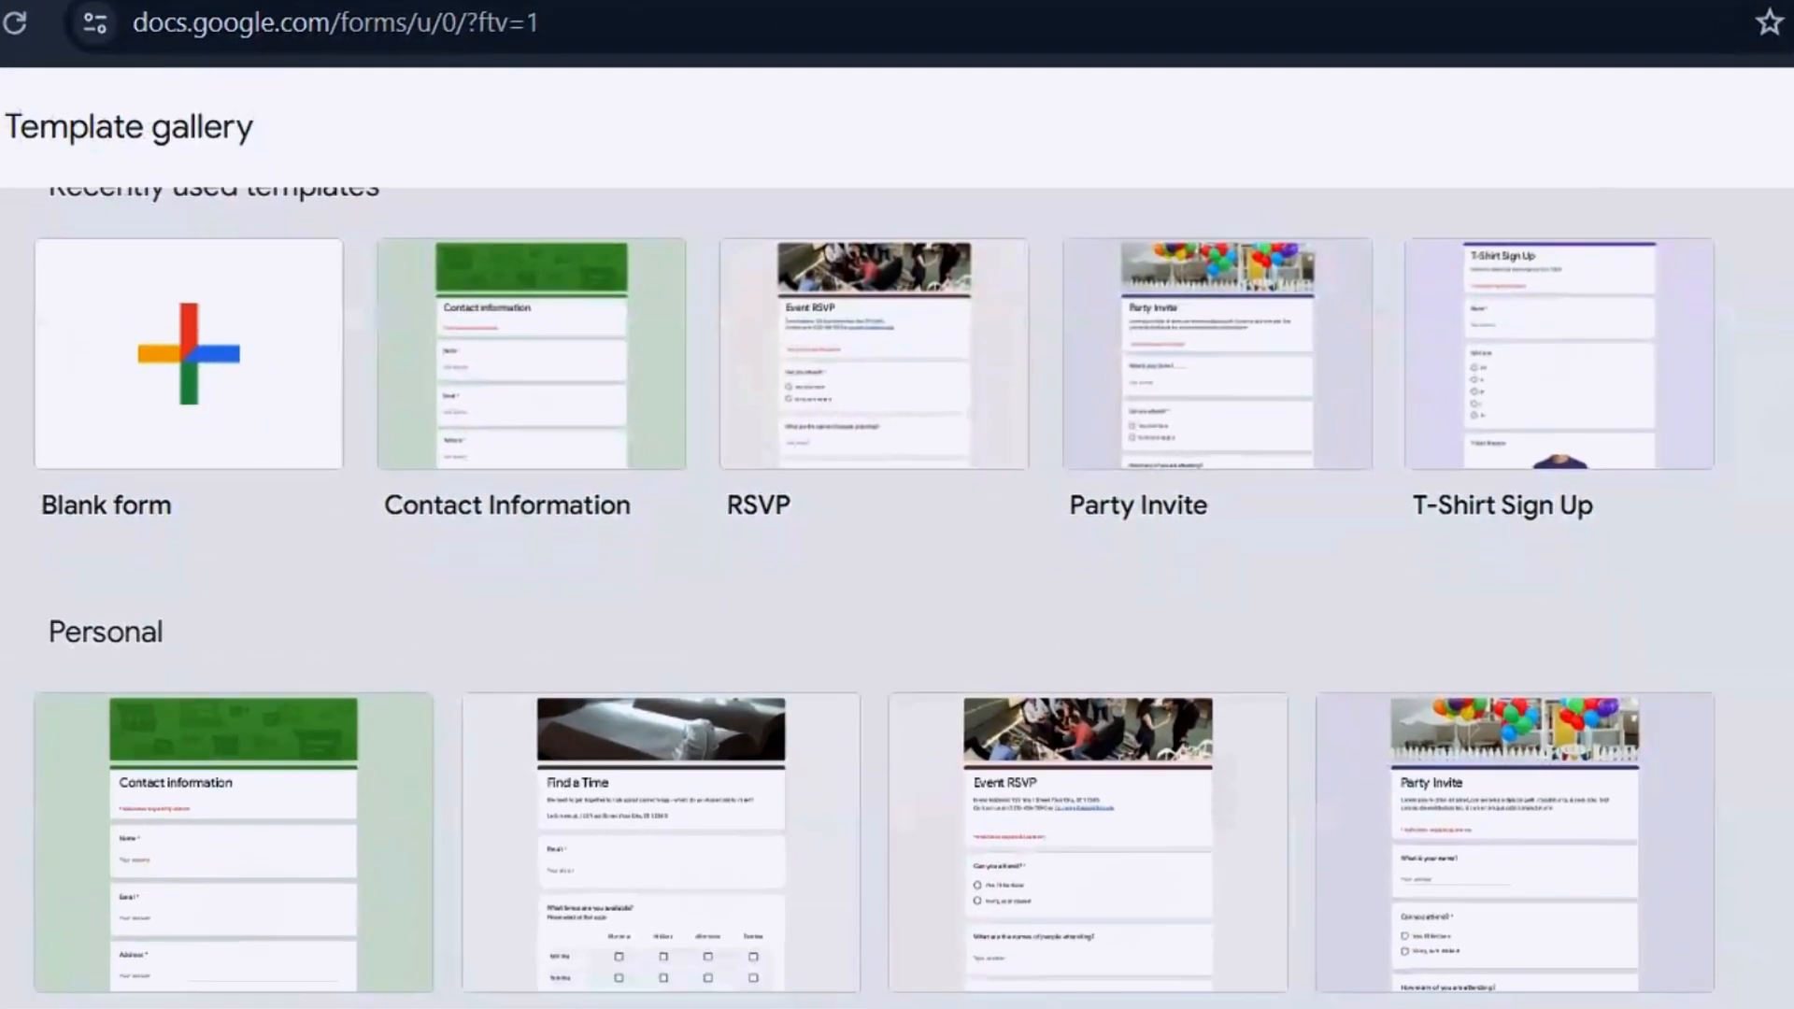
{"action": "scroll", "coordinate": [897, 560], "scroll_direction": "down", "scroll_amount": 7}
{"action": "scroll", "coordinate": [898, 560], "scroll_direction": "up", "scroll_amount": 14}
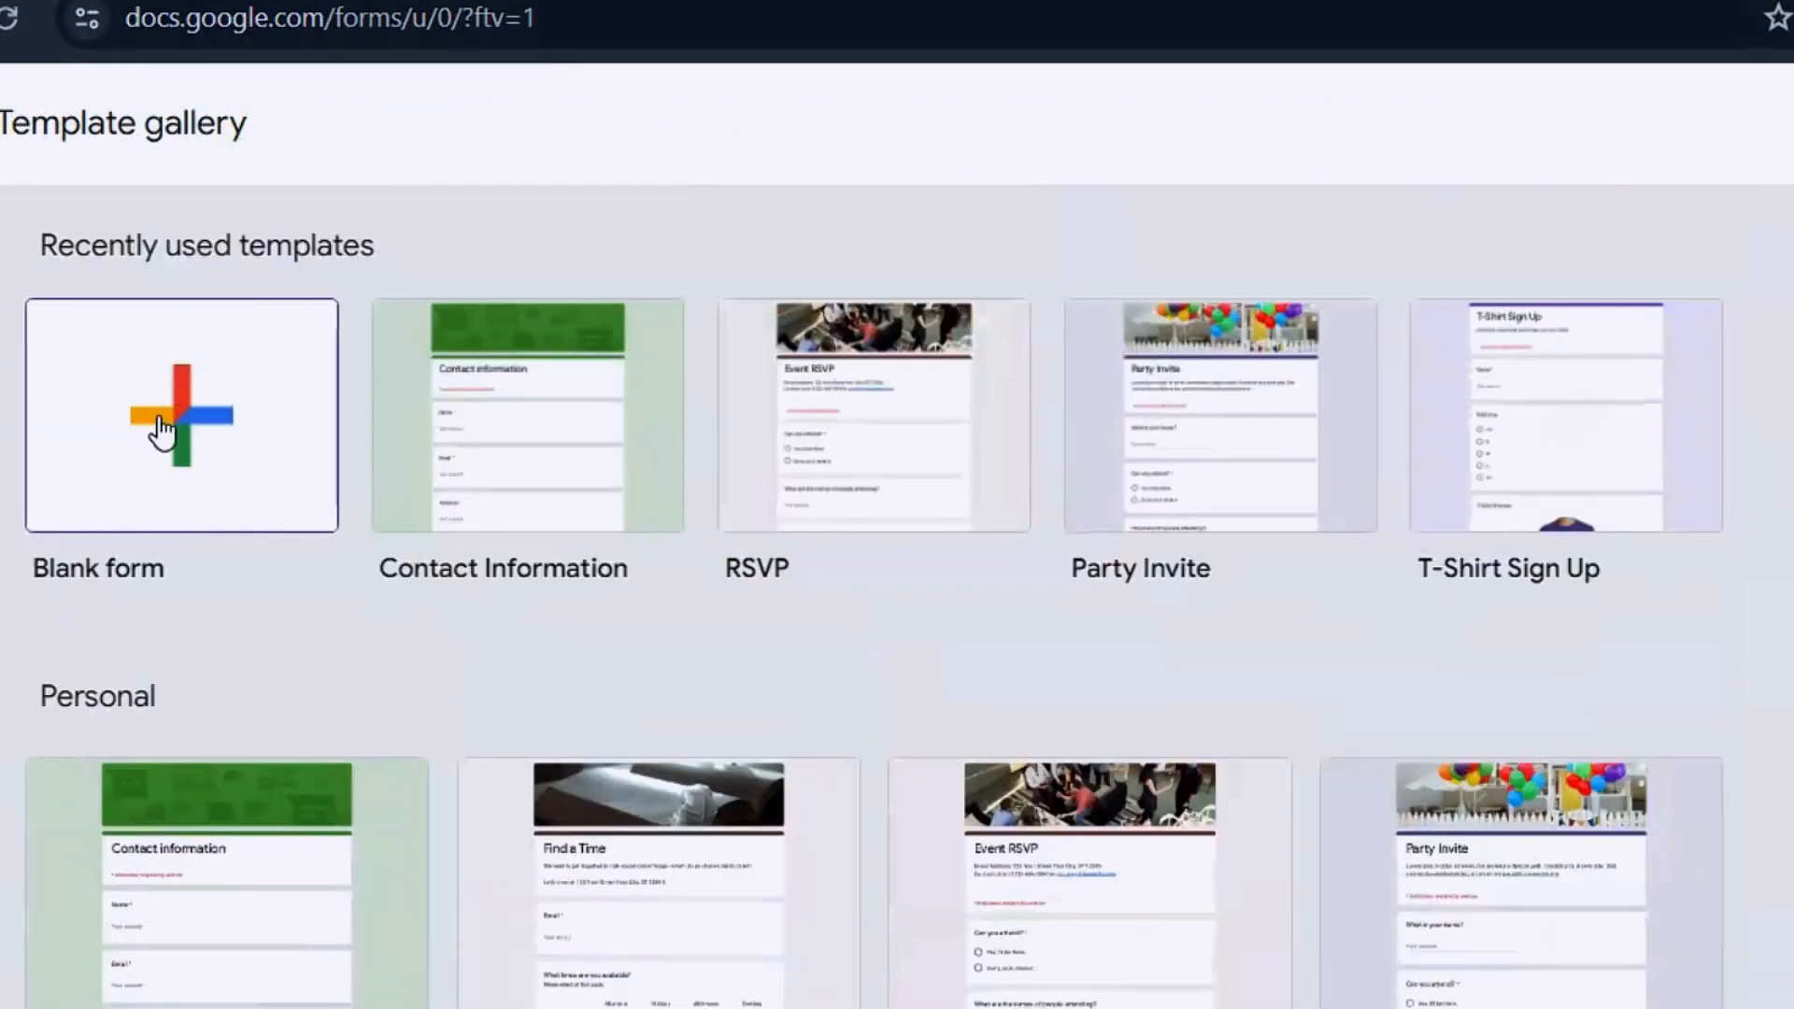
{"action": "left_click", "coordinate": [193, 418]}
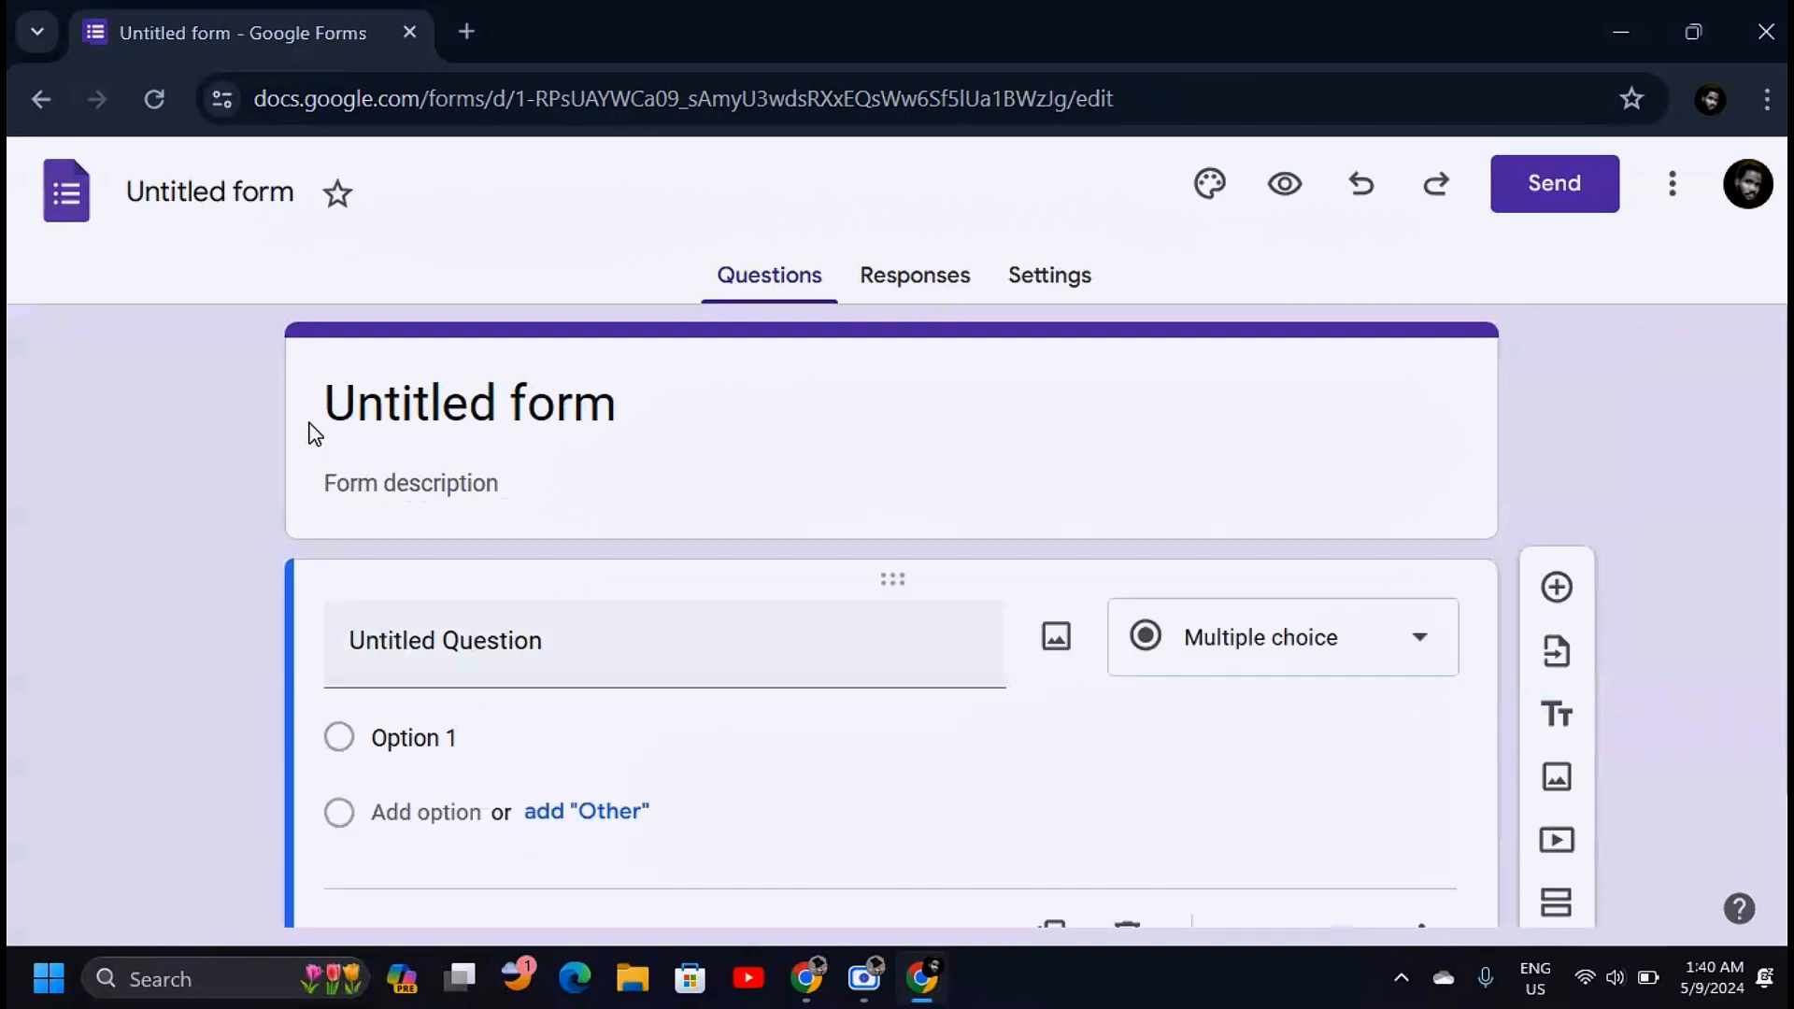
Title the form 'Creative Ink Academy' and add the description 'Subscription Inquiring'
{"action": "left_click", "coordinate": [479, 402]}
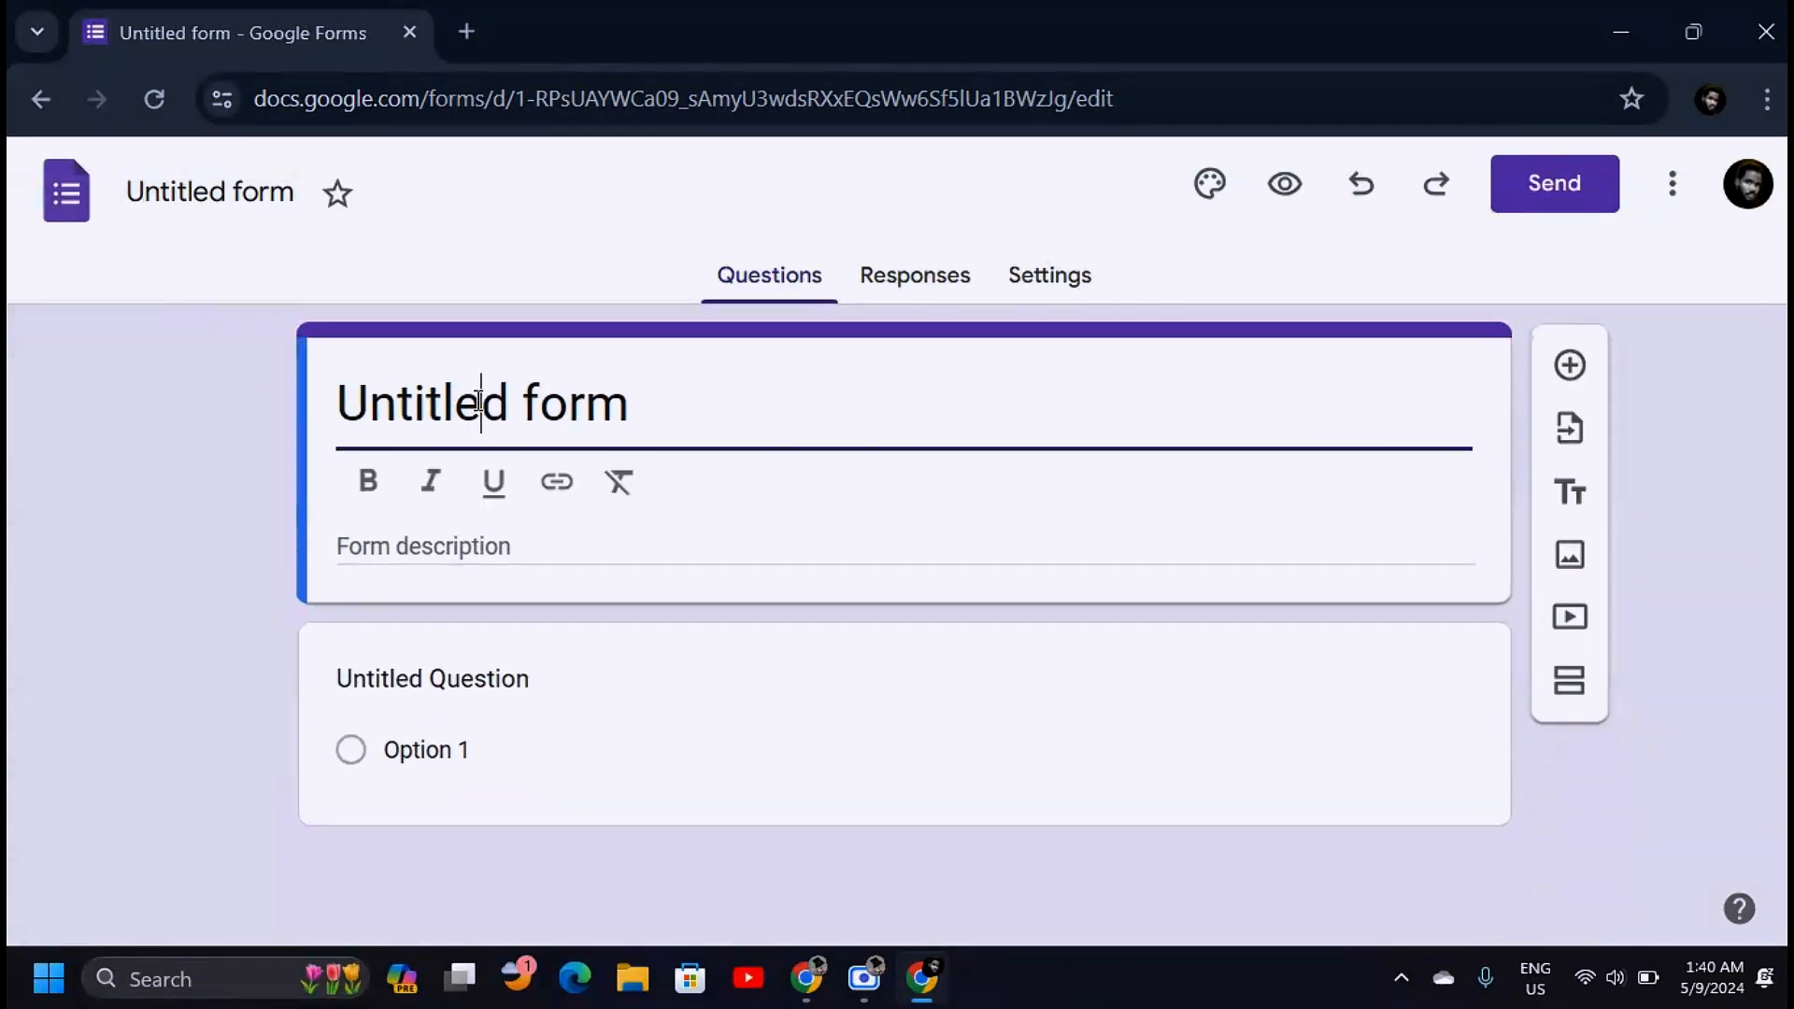
{"action": "left_click_drag", "start_coordinate": [358, 392], "coordinate": [685, 413]}
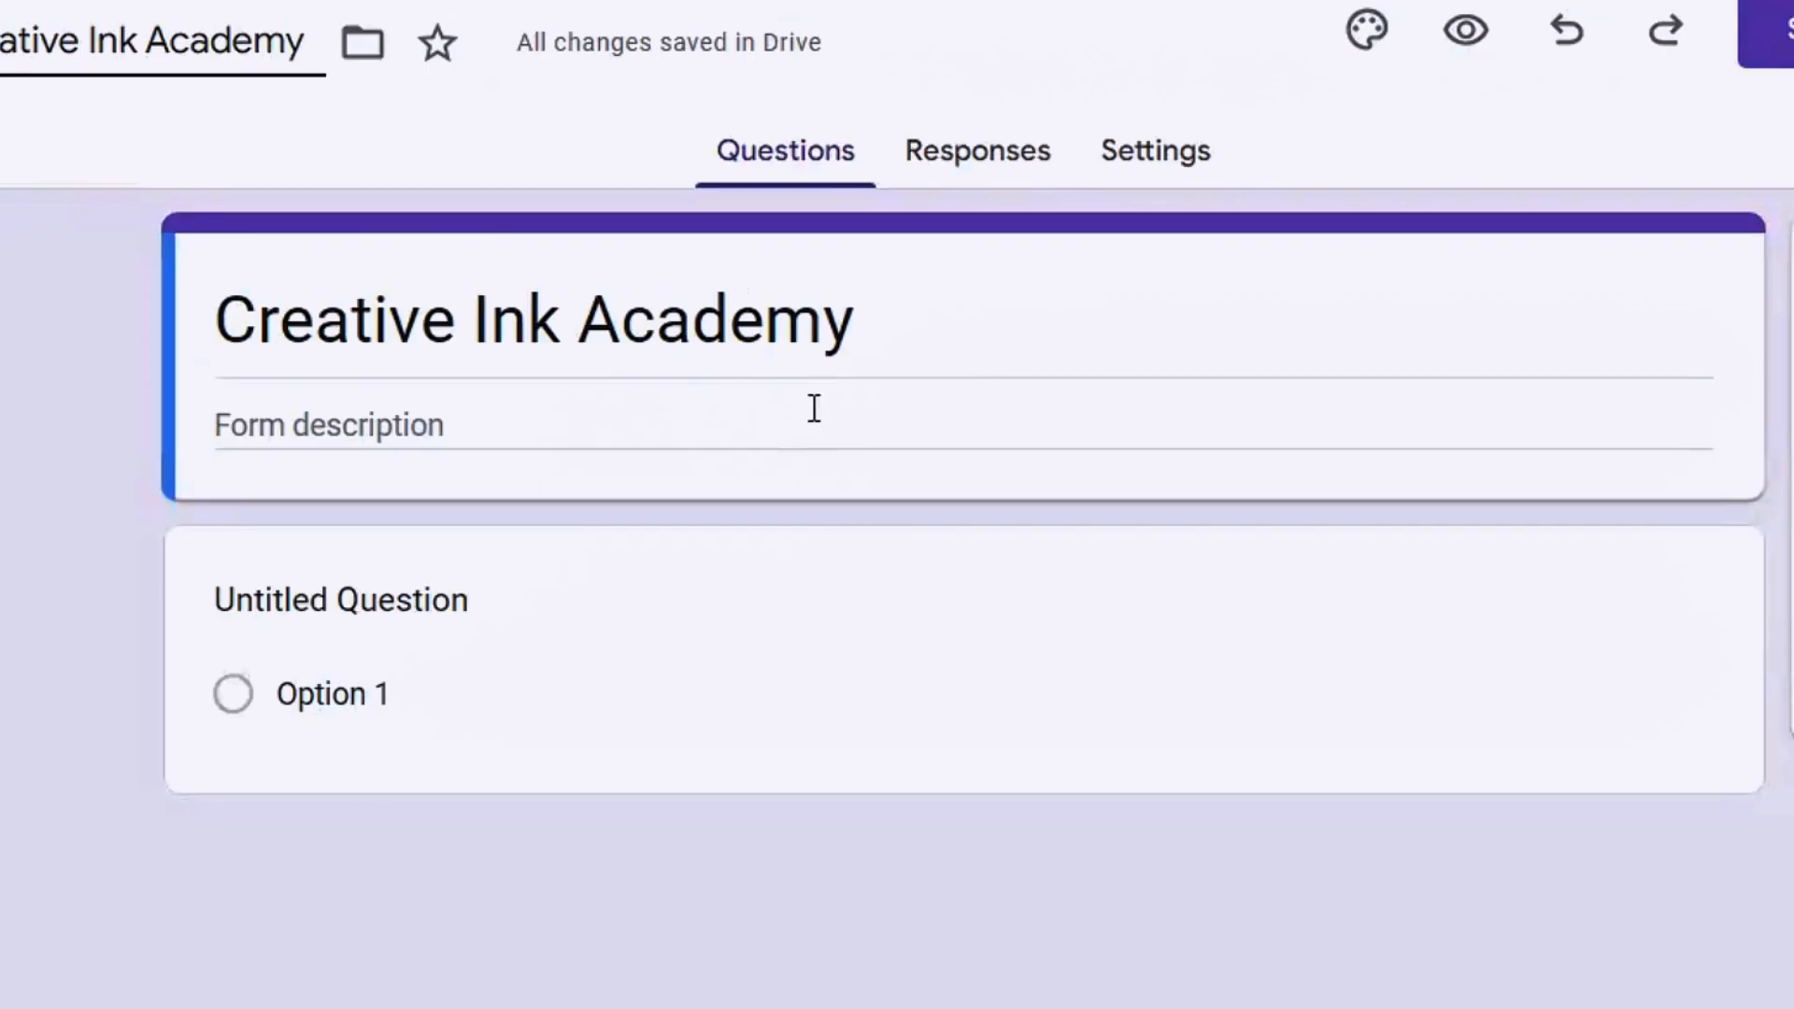
{"action": "left_click", "coordinate": [751, 477]}
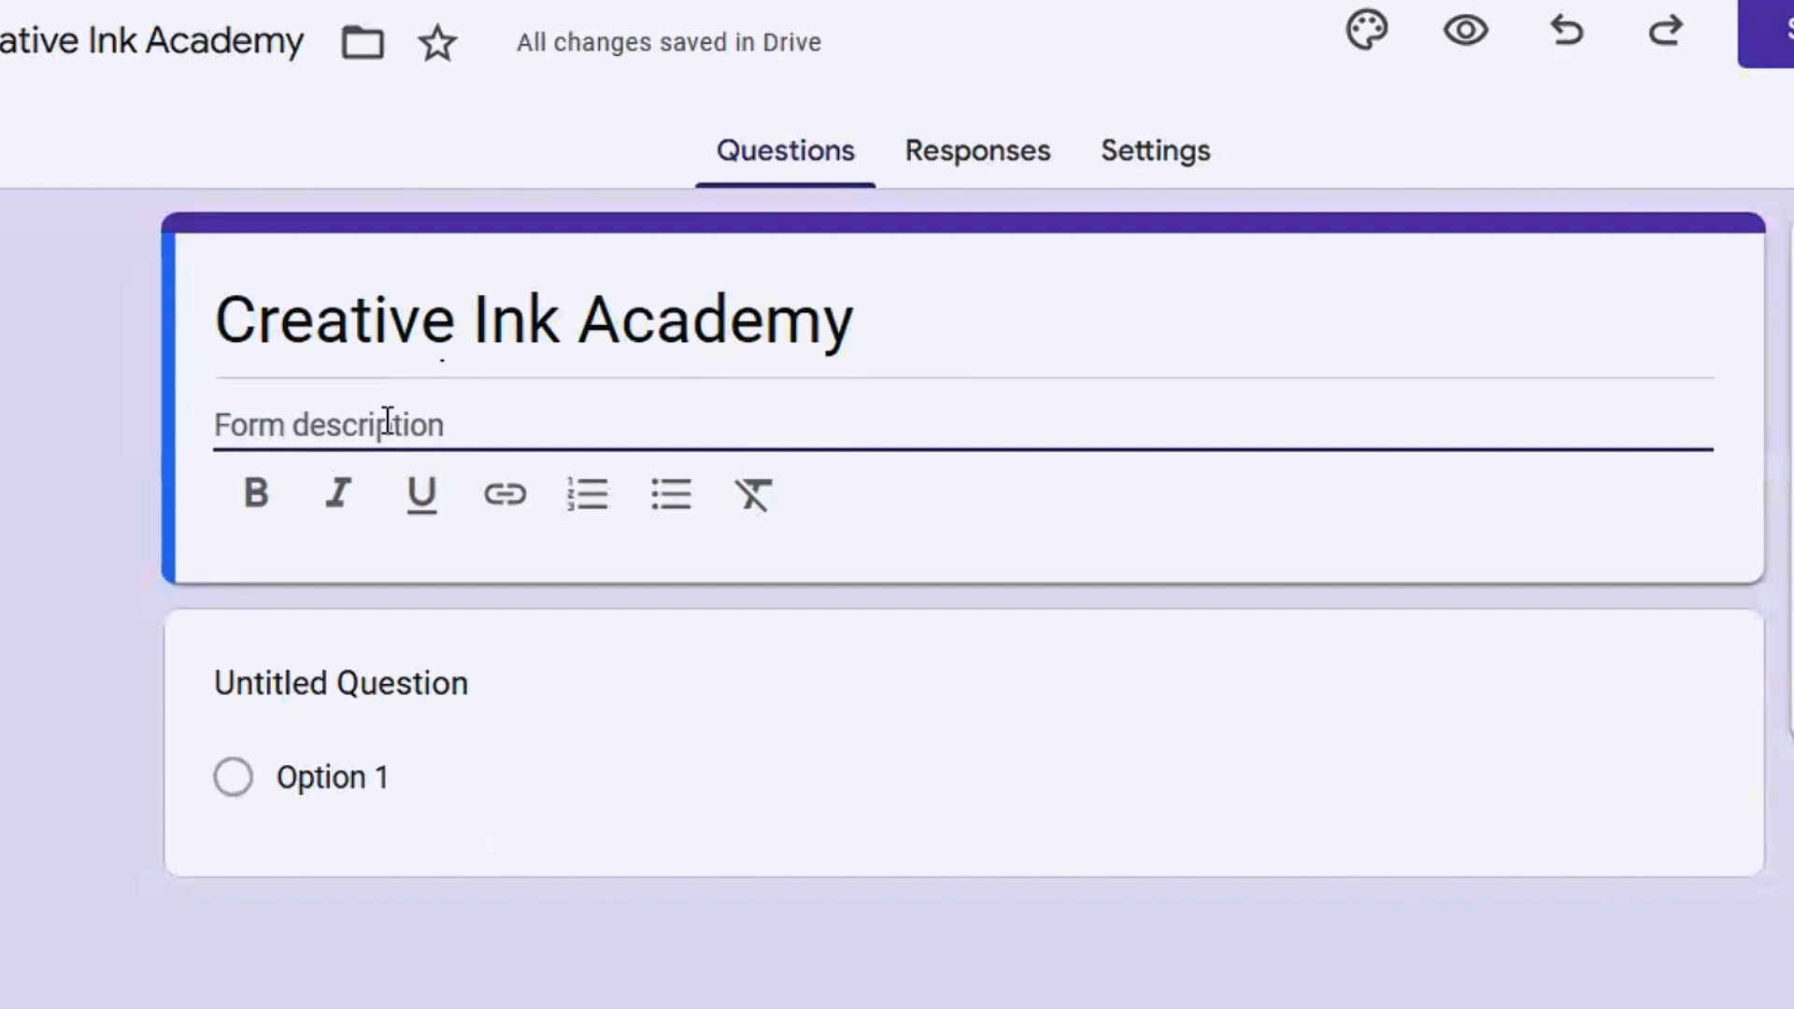
{"action": "type", "text": "Subscription Inquiring"}
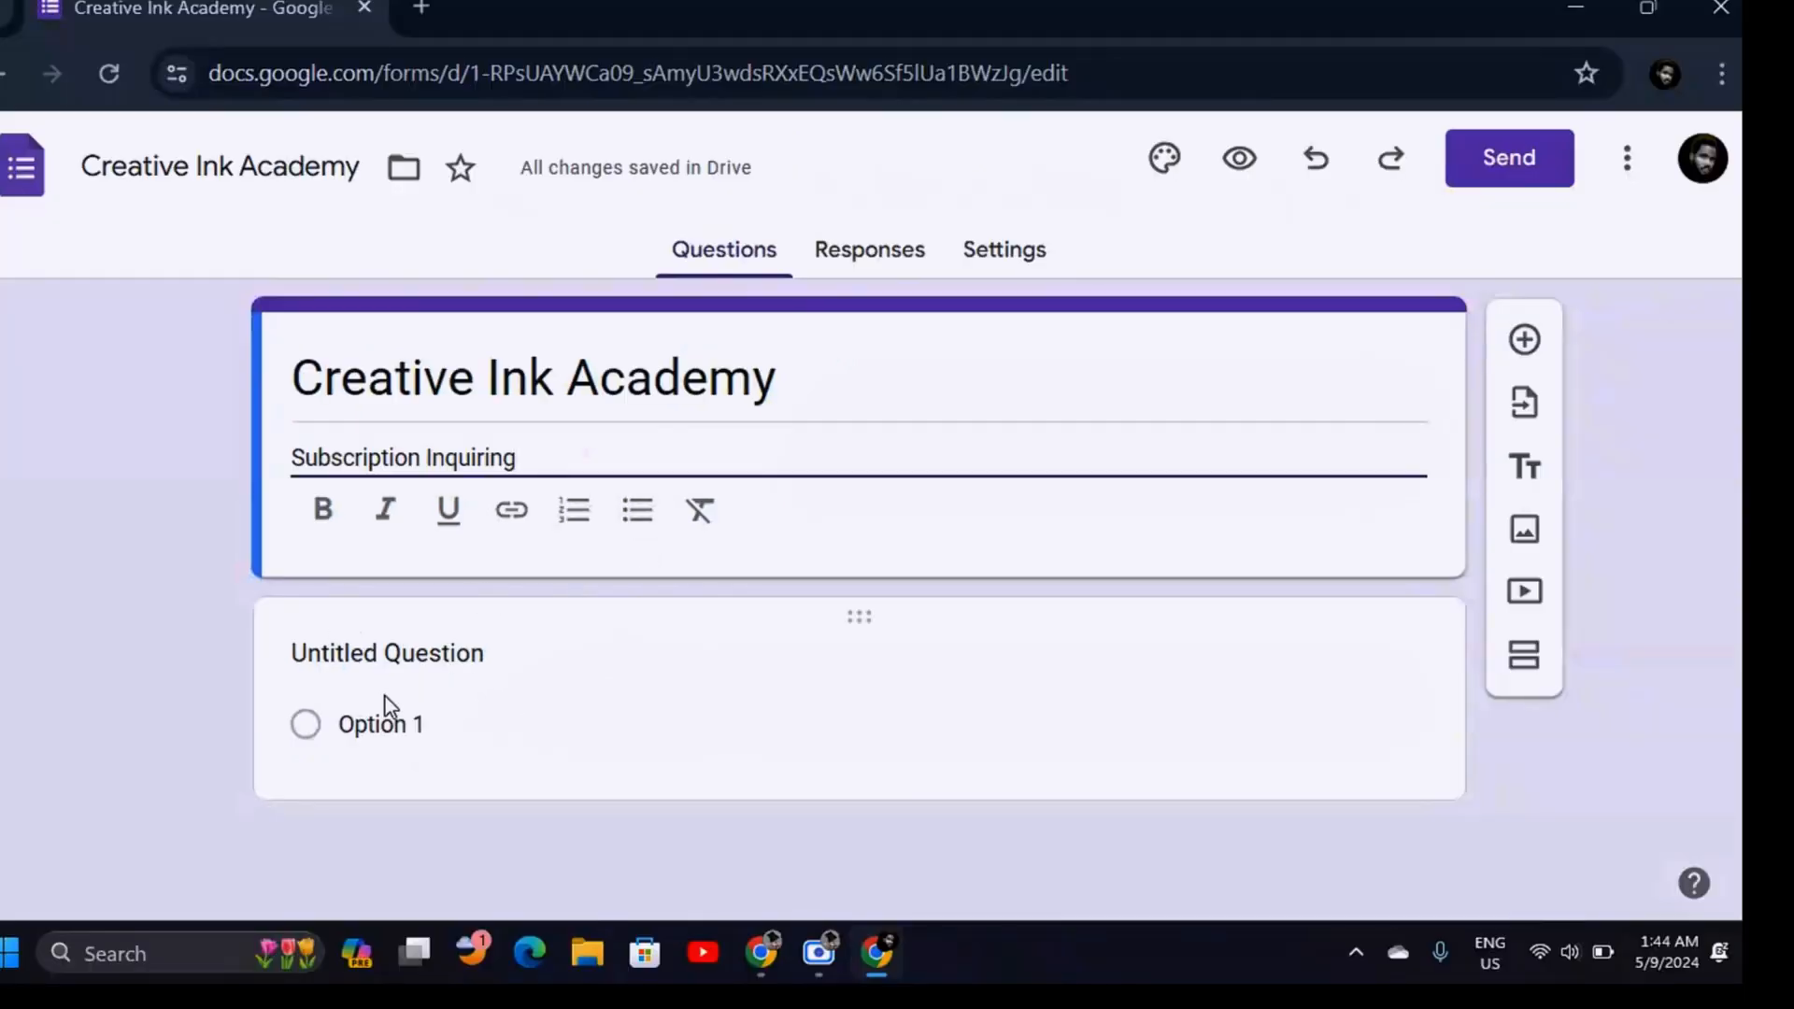
{"action": "left_click", "coordinate": [220, 690]}
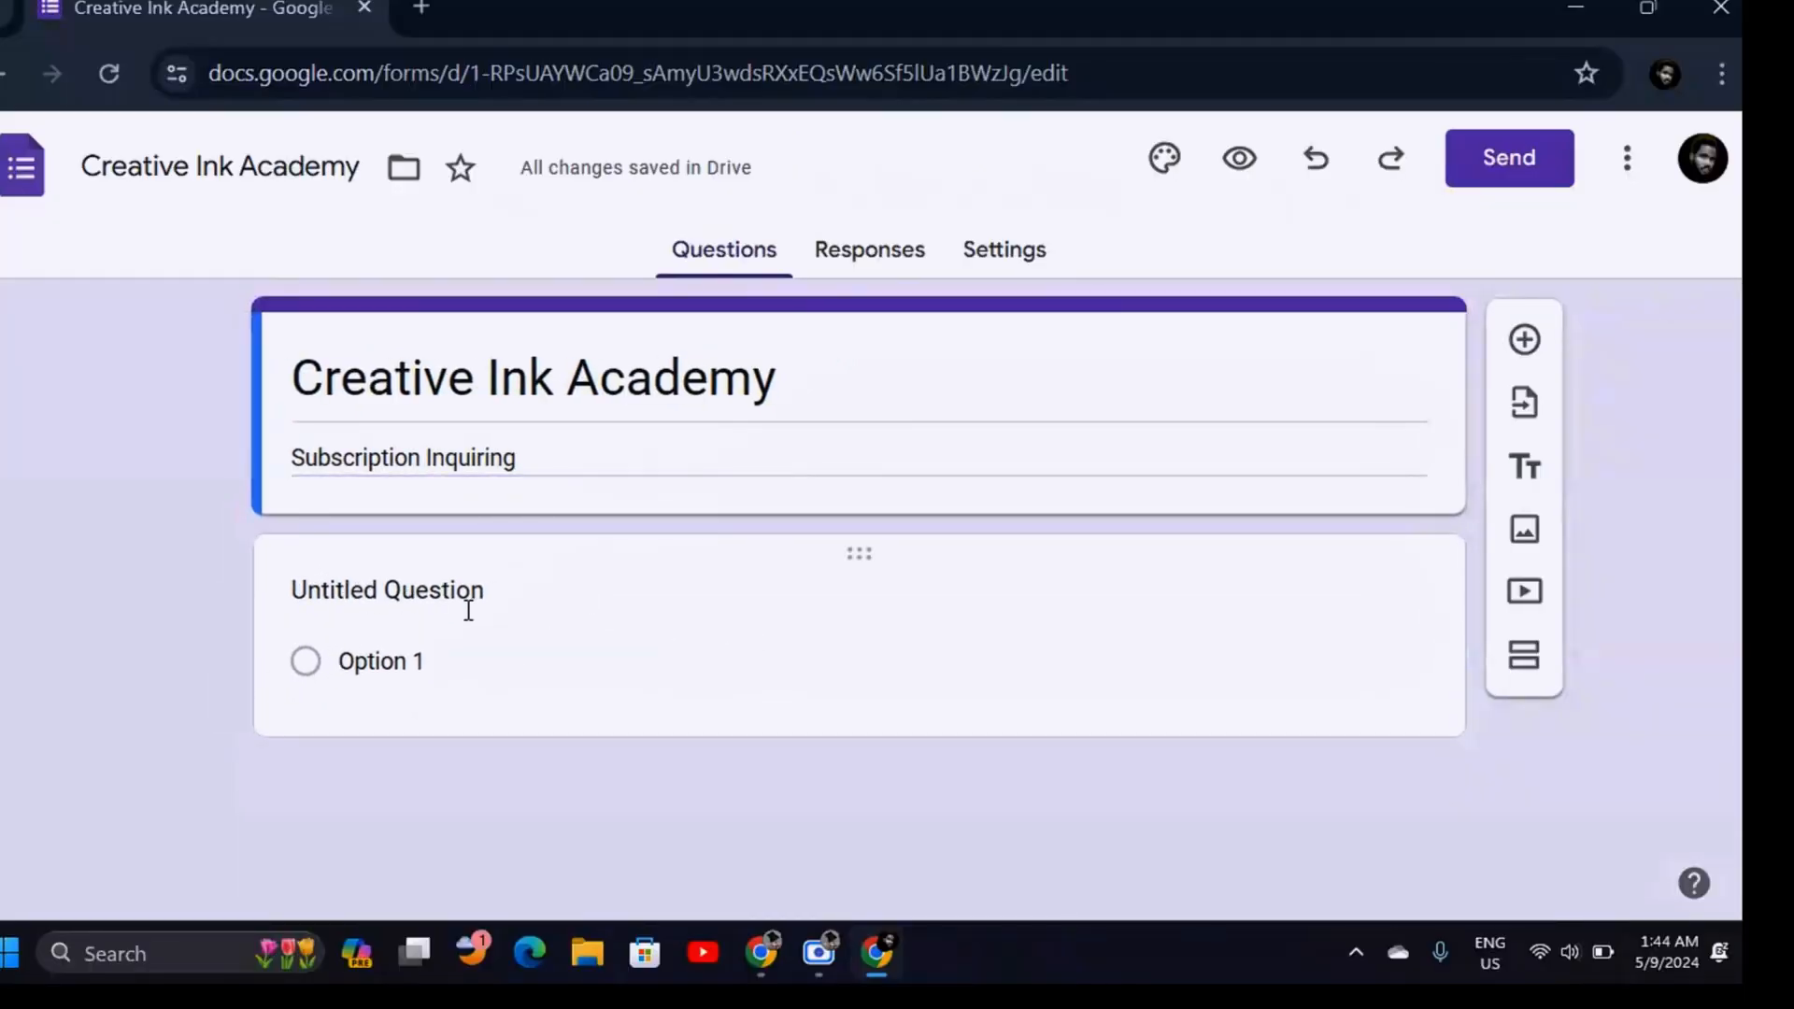
Make the first question a required short-answer 'What is your name?'
{"action": "left_click", "coordinate": [467, 612]}
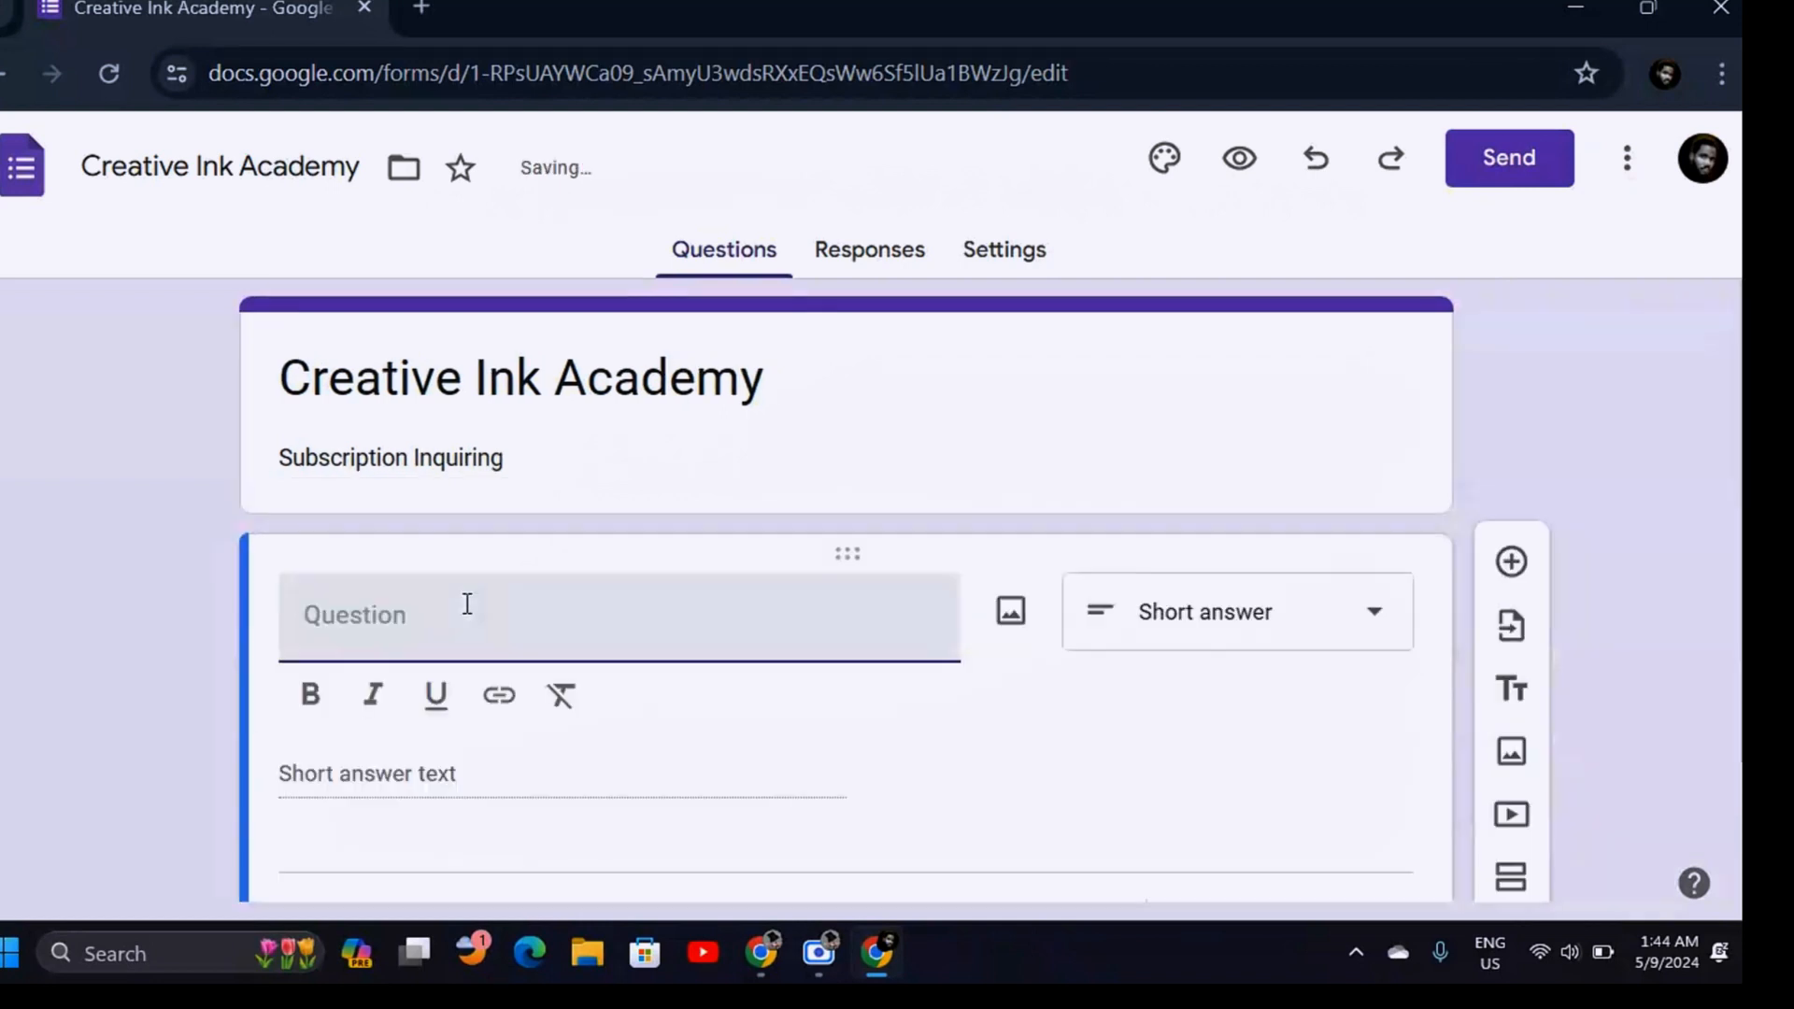
{"action": "type", "text": "What is "}
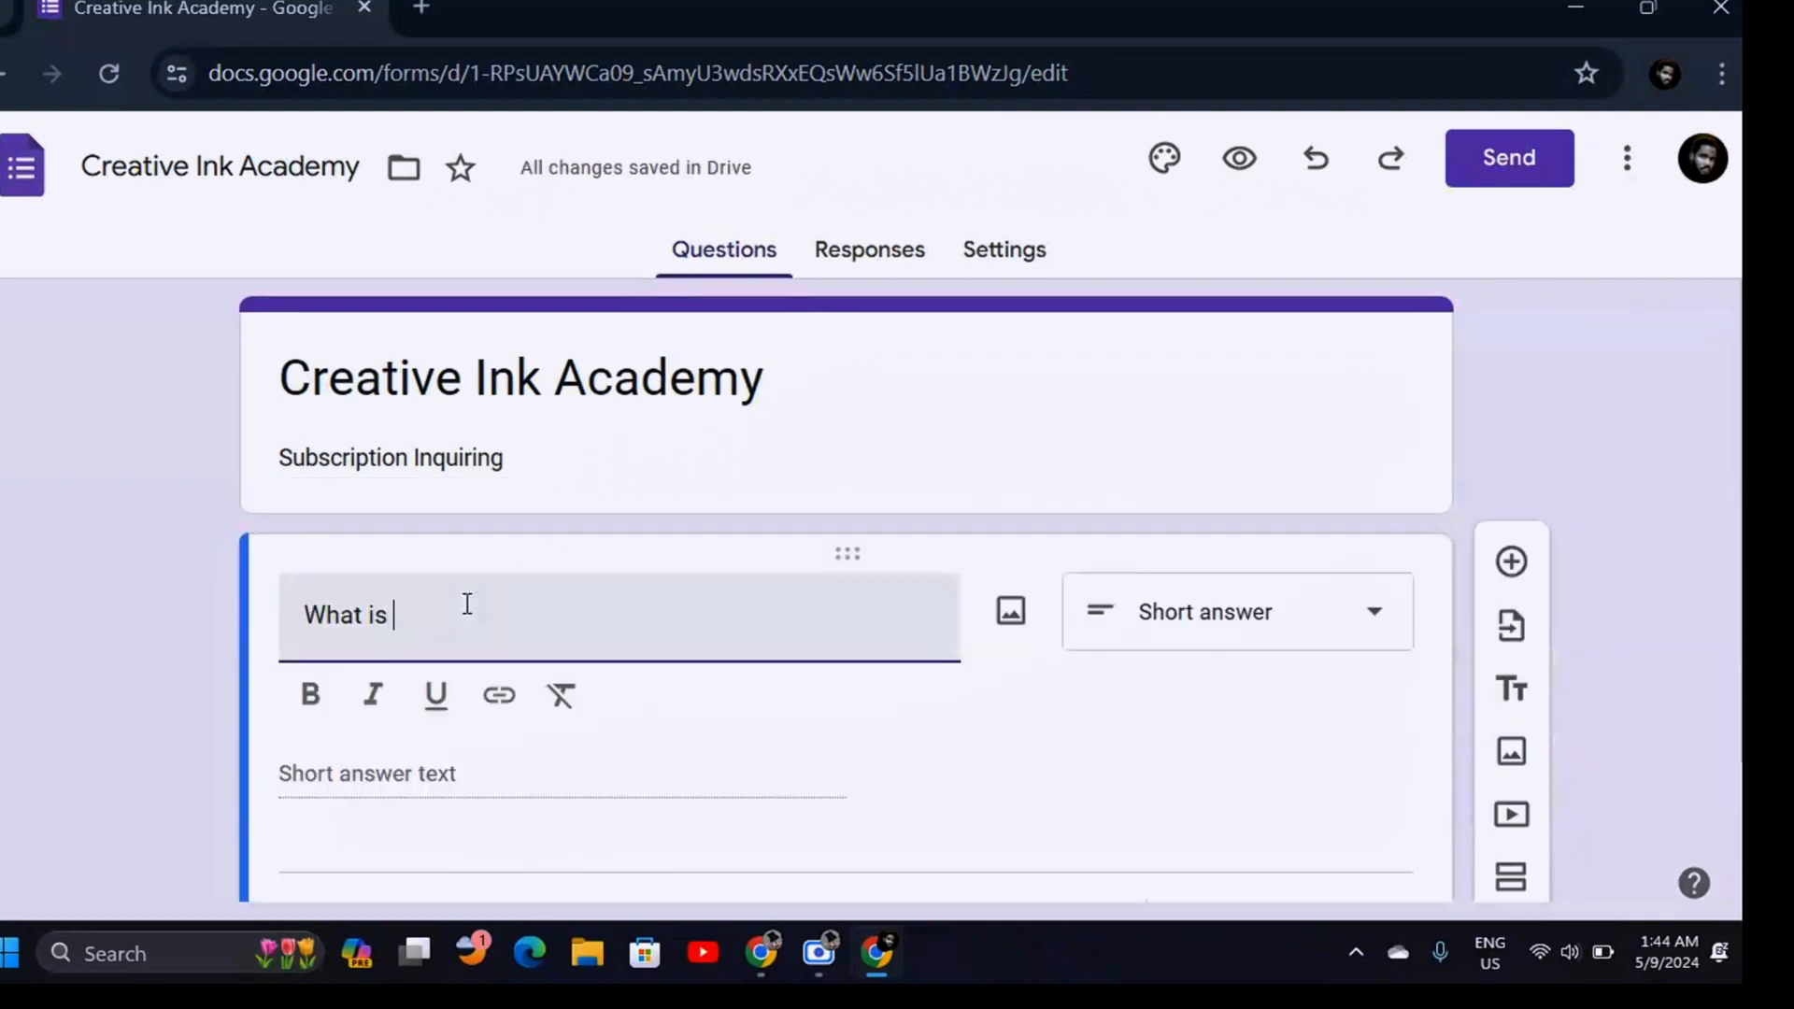
{"action": "type", "text": "your name?"}
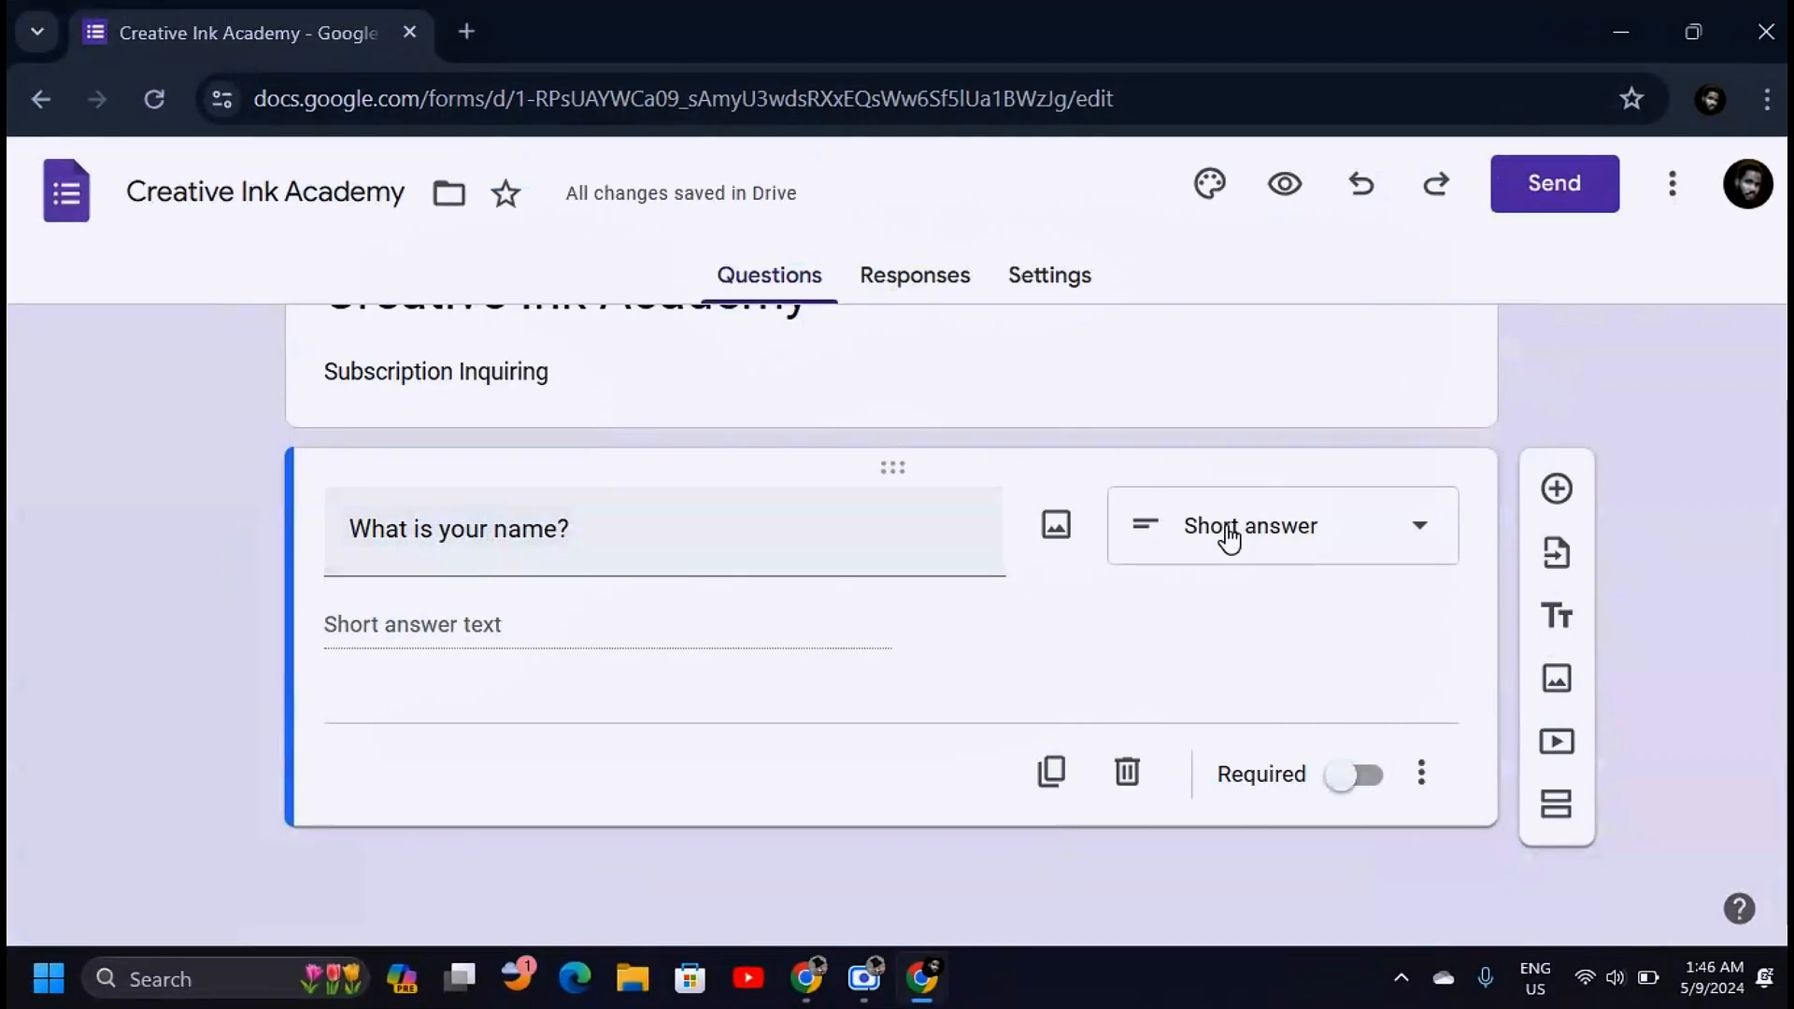
{"action": "left_click", "coordinate": [1230, 540]}
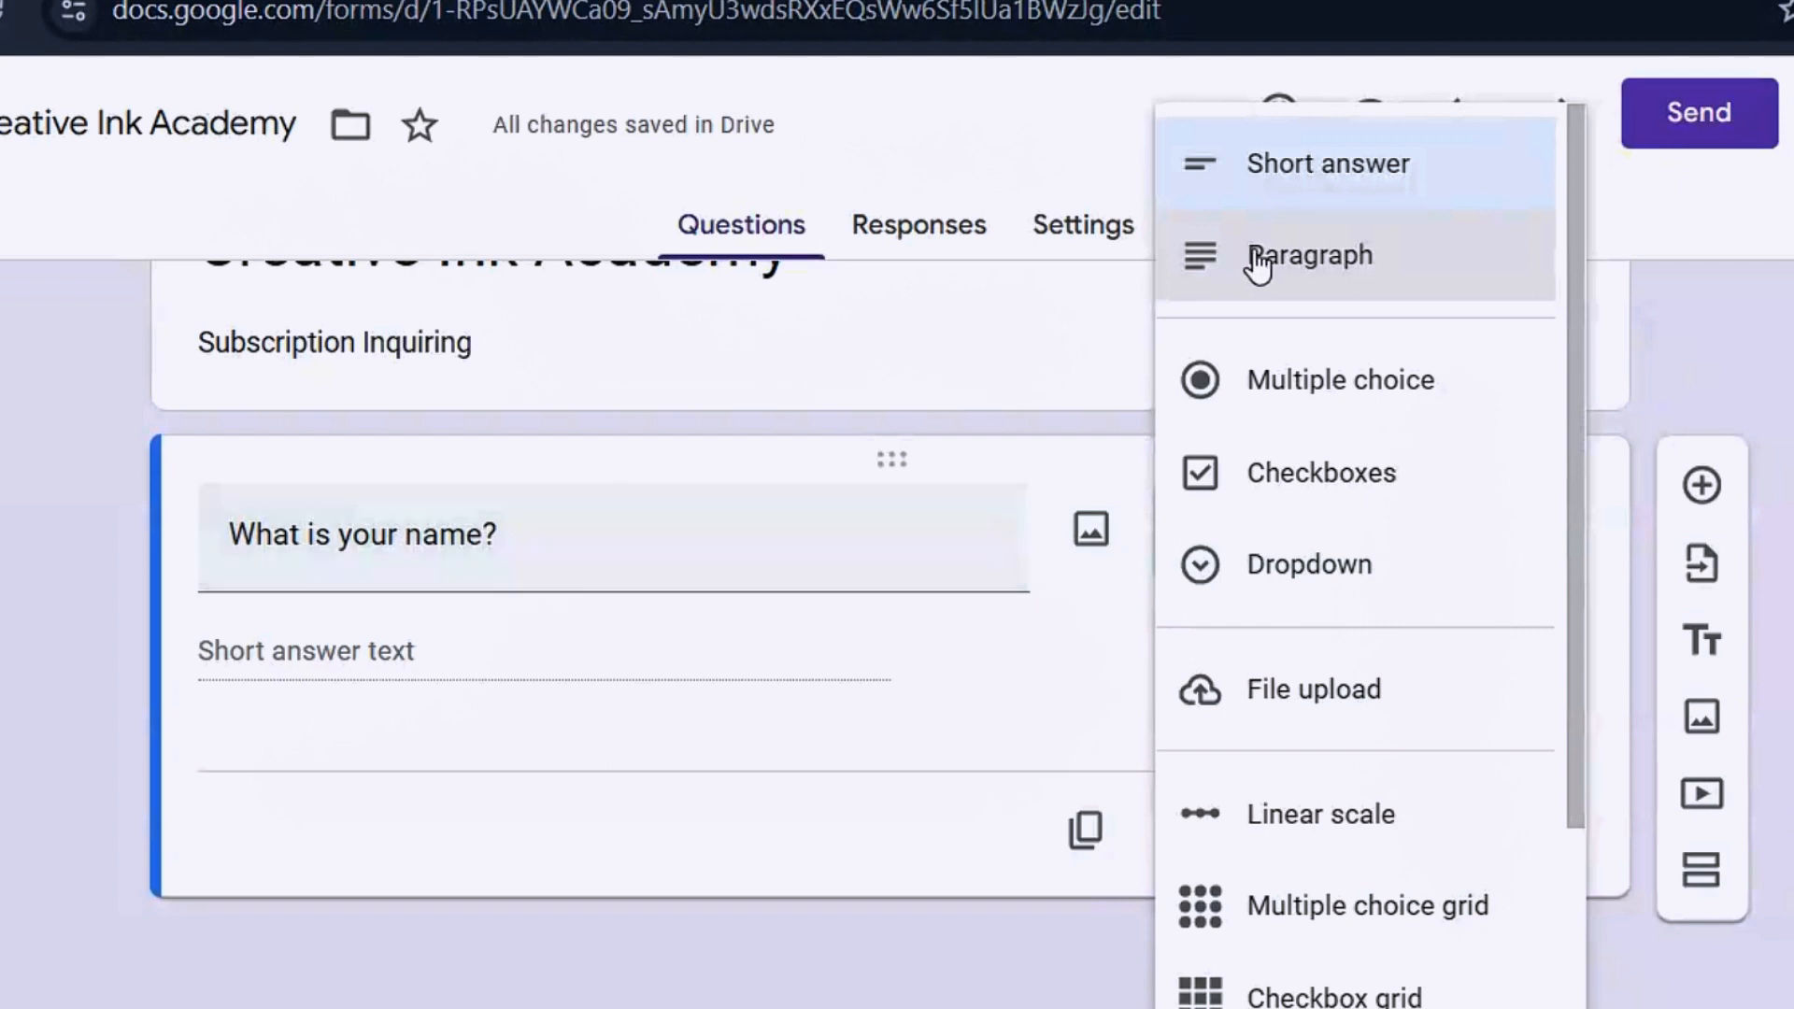
{"action": "left_click", "coordinate": [1414, 180]}
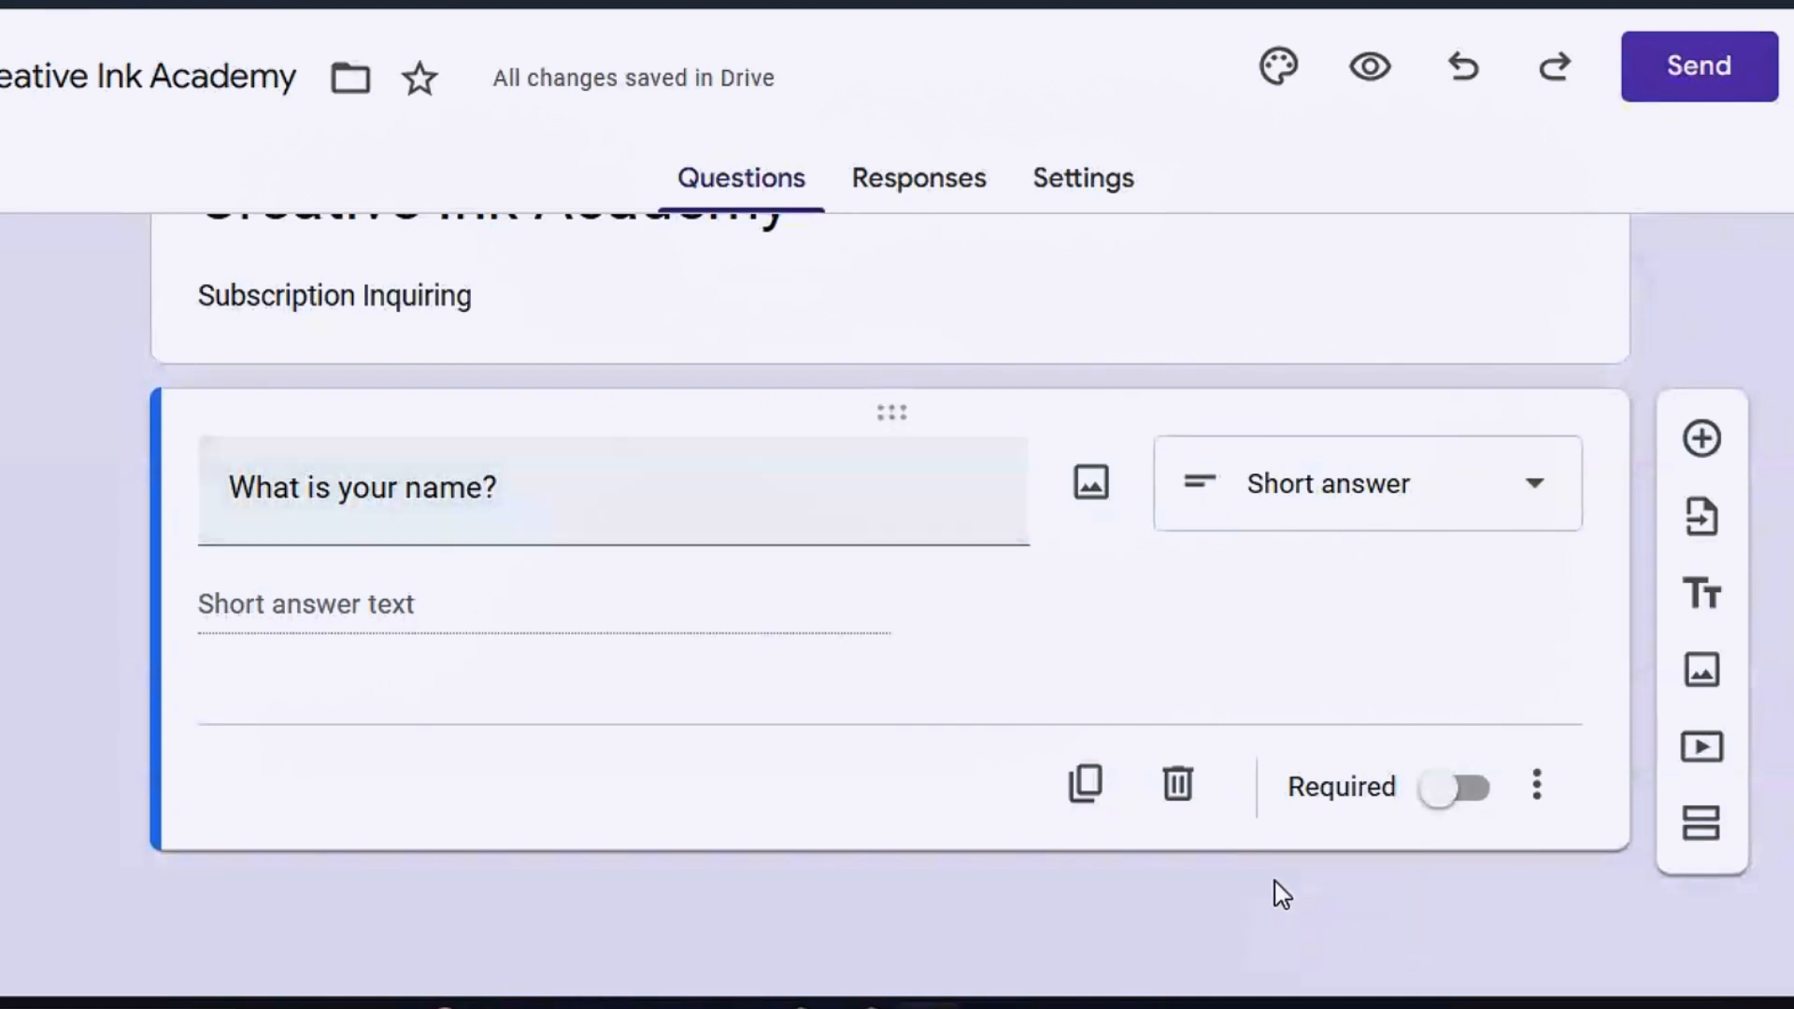
{"action": "left_click", "coordinate": [1458, 796]}
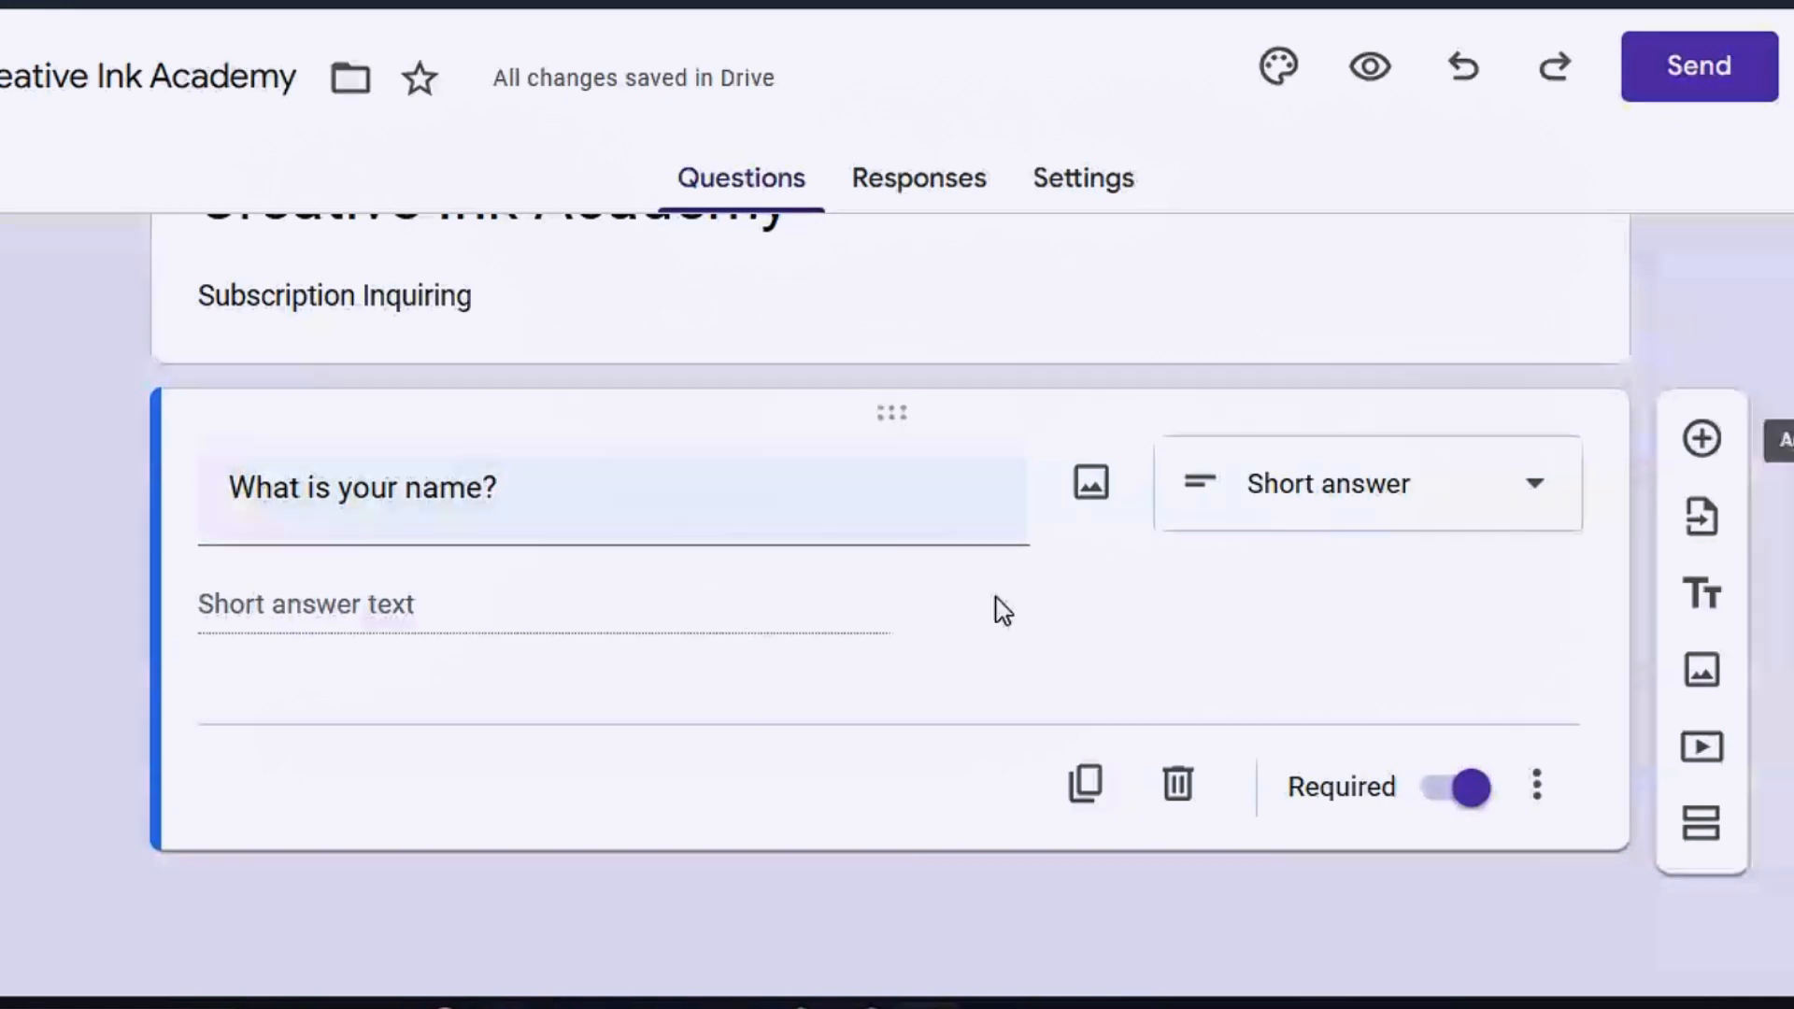
{"action": "left_click", "coordinate": [1703, 441]}
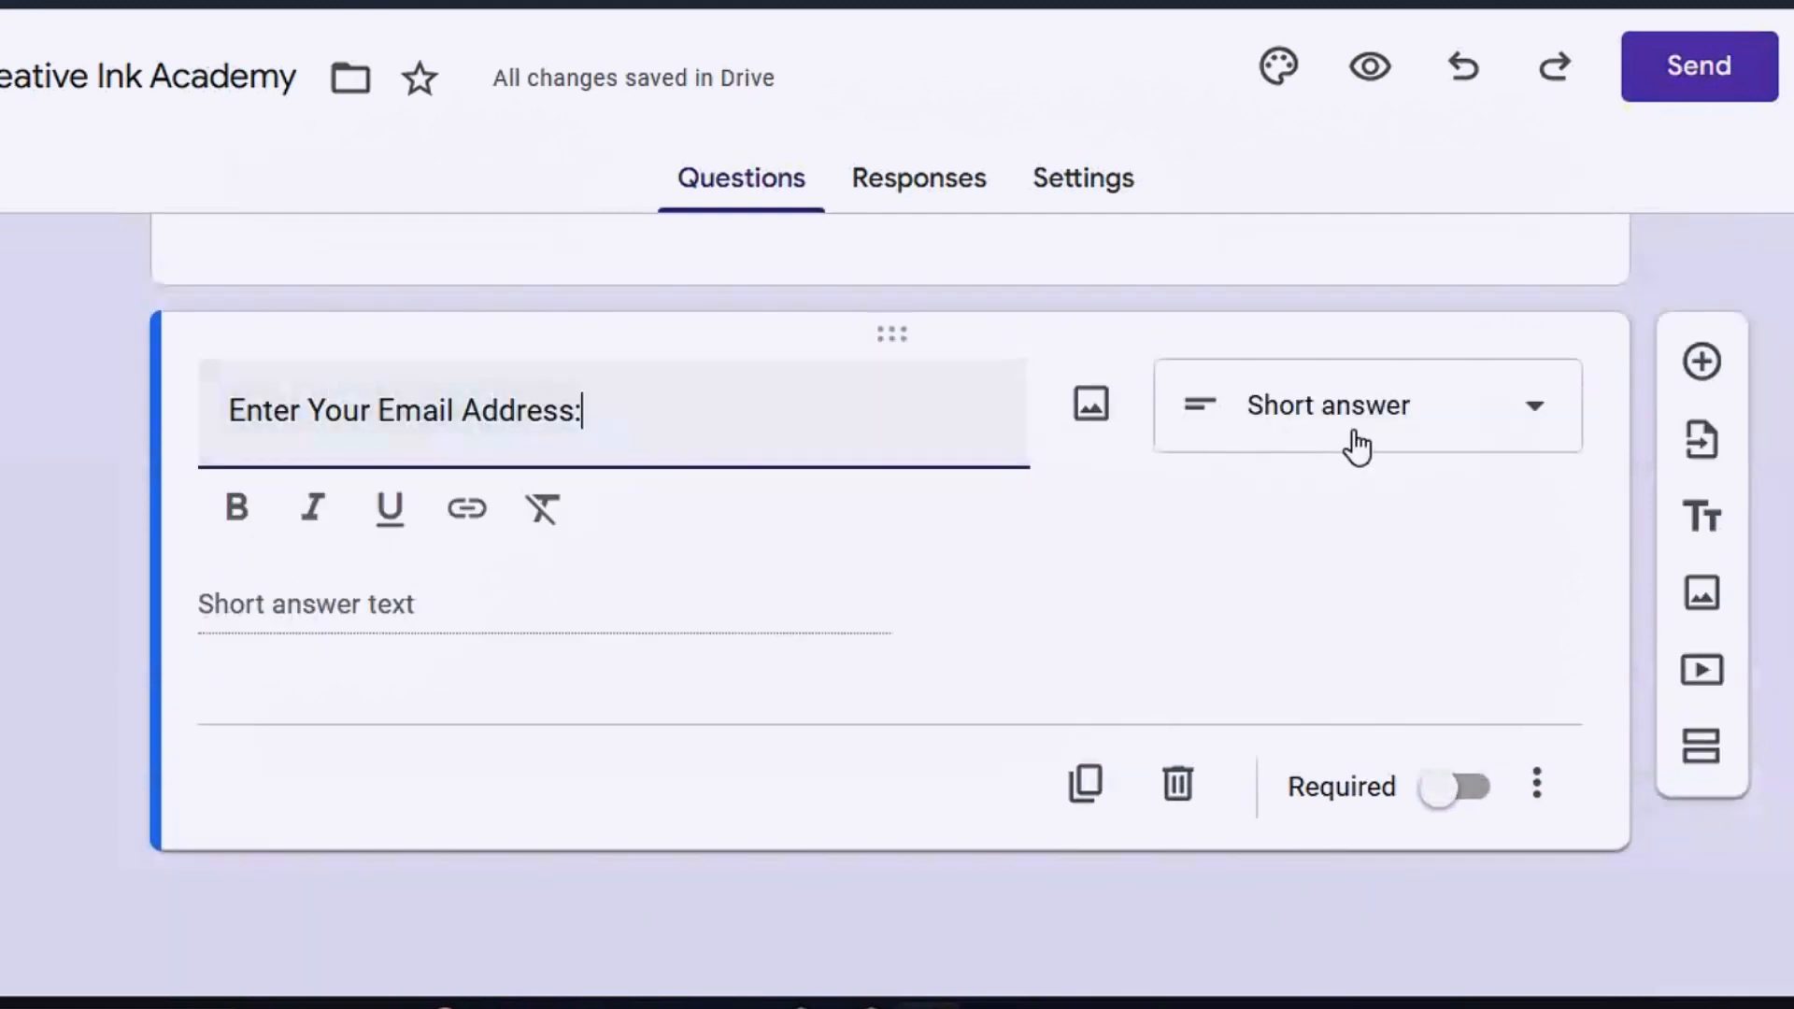
Make 'Enter Your Email Address:' a required short-answer question
{"action": "left_click", "coordinate": [1539, 424]}
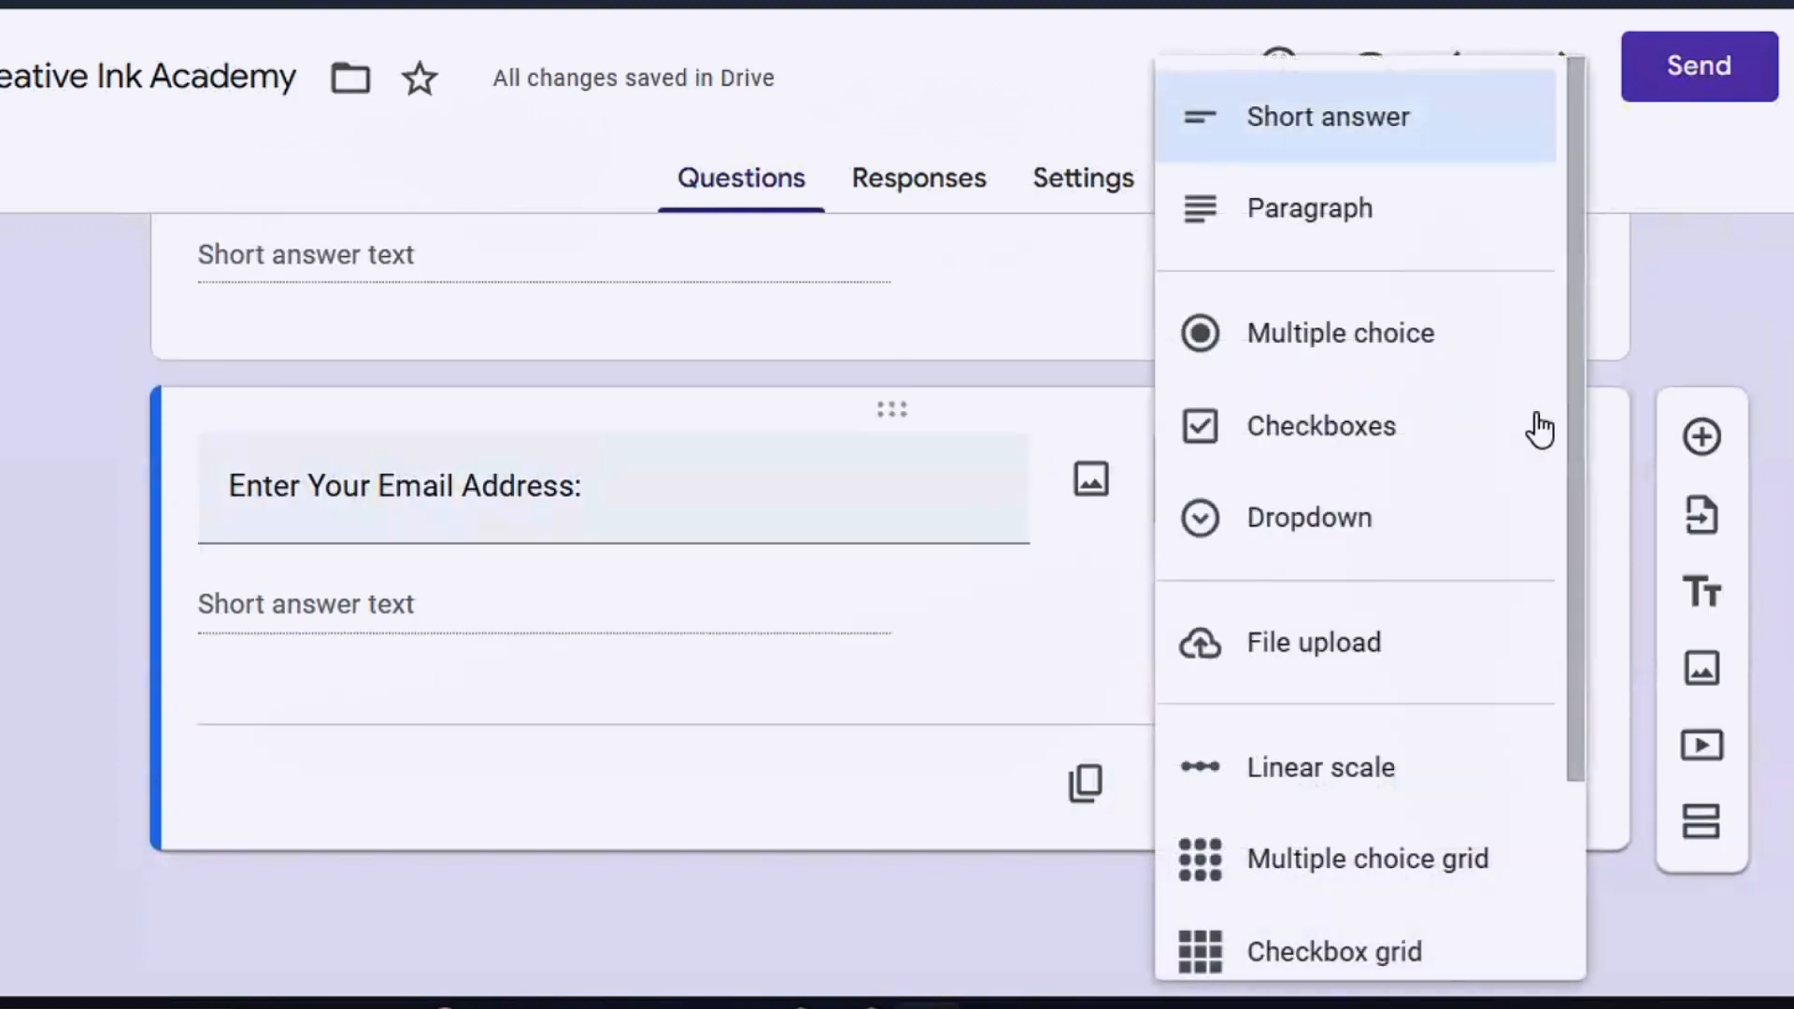
{"action": "left_click", "coordinate": [1370, 122]}
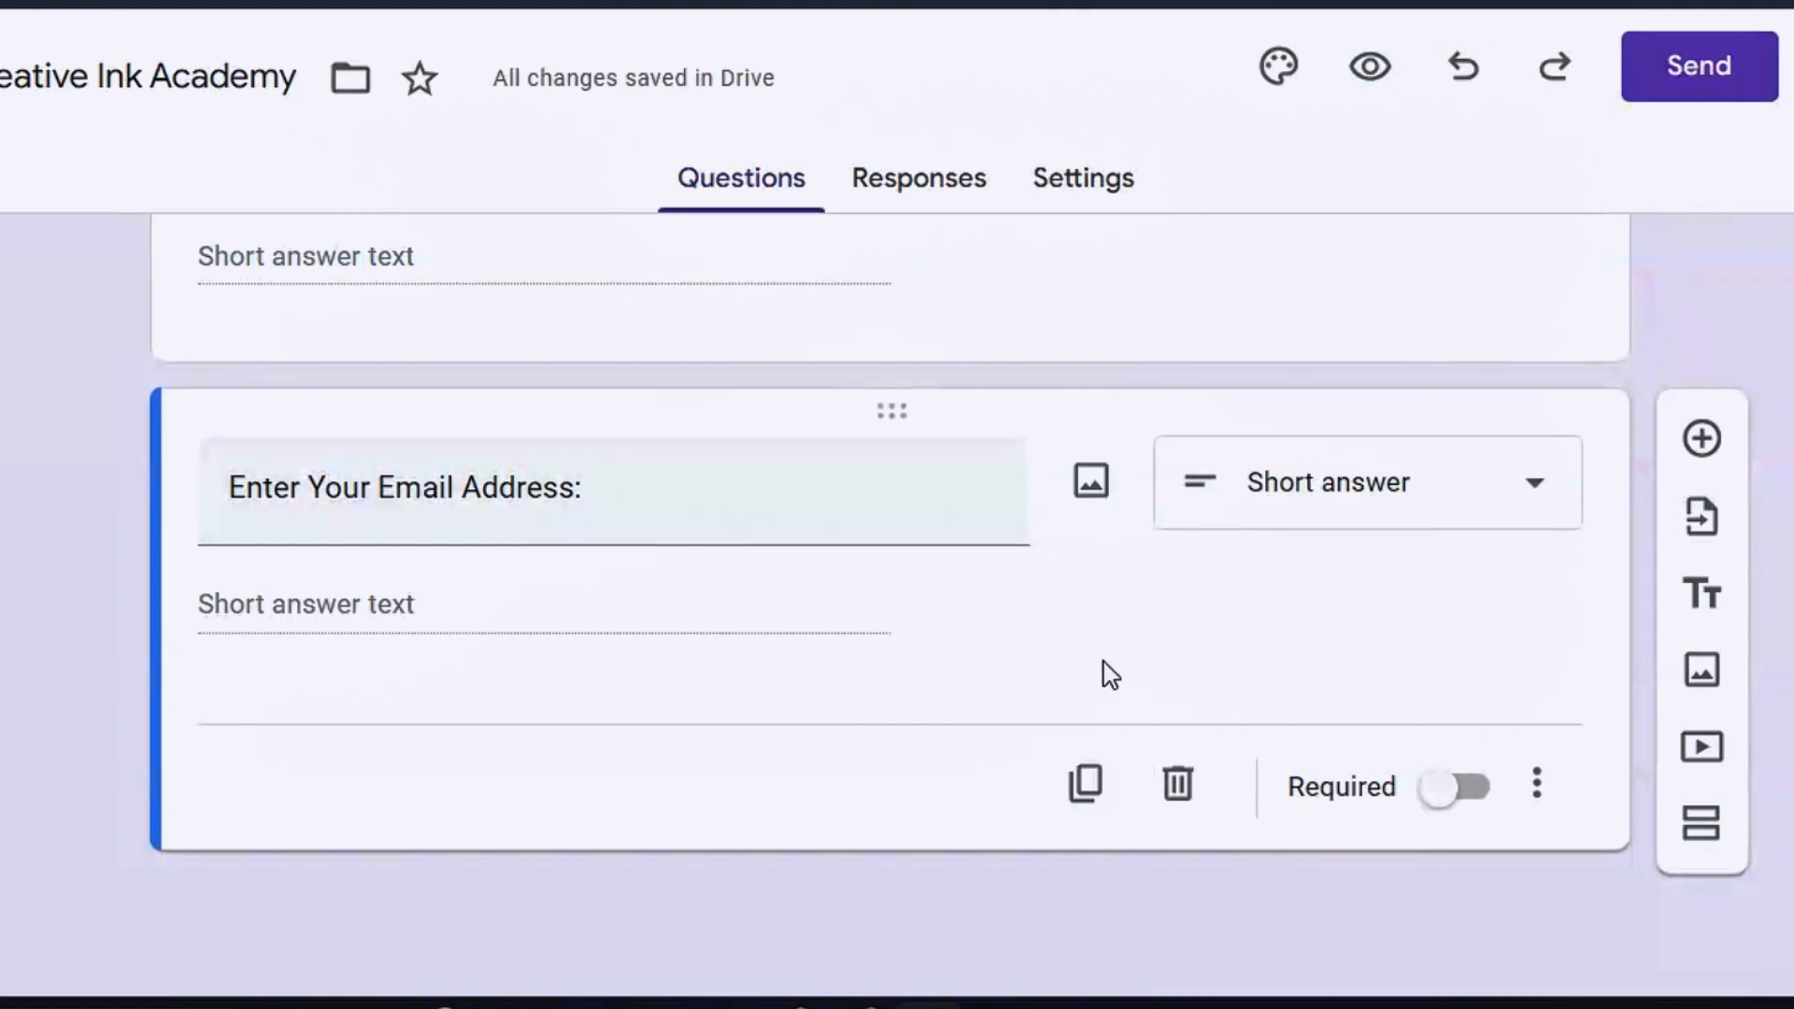
{"action": "left_click", "coordinate": [1456, 790]}
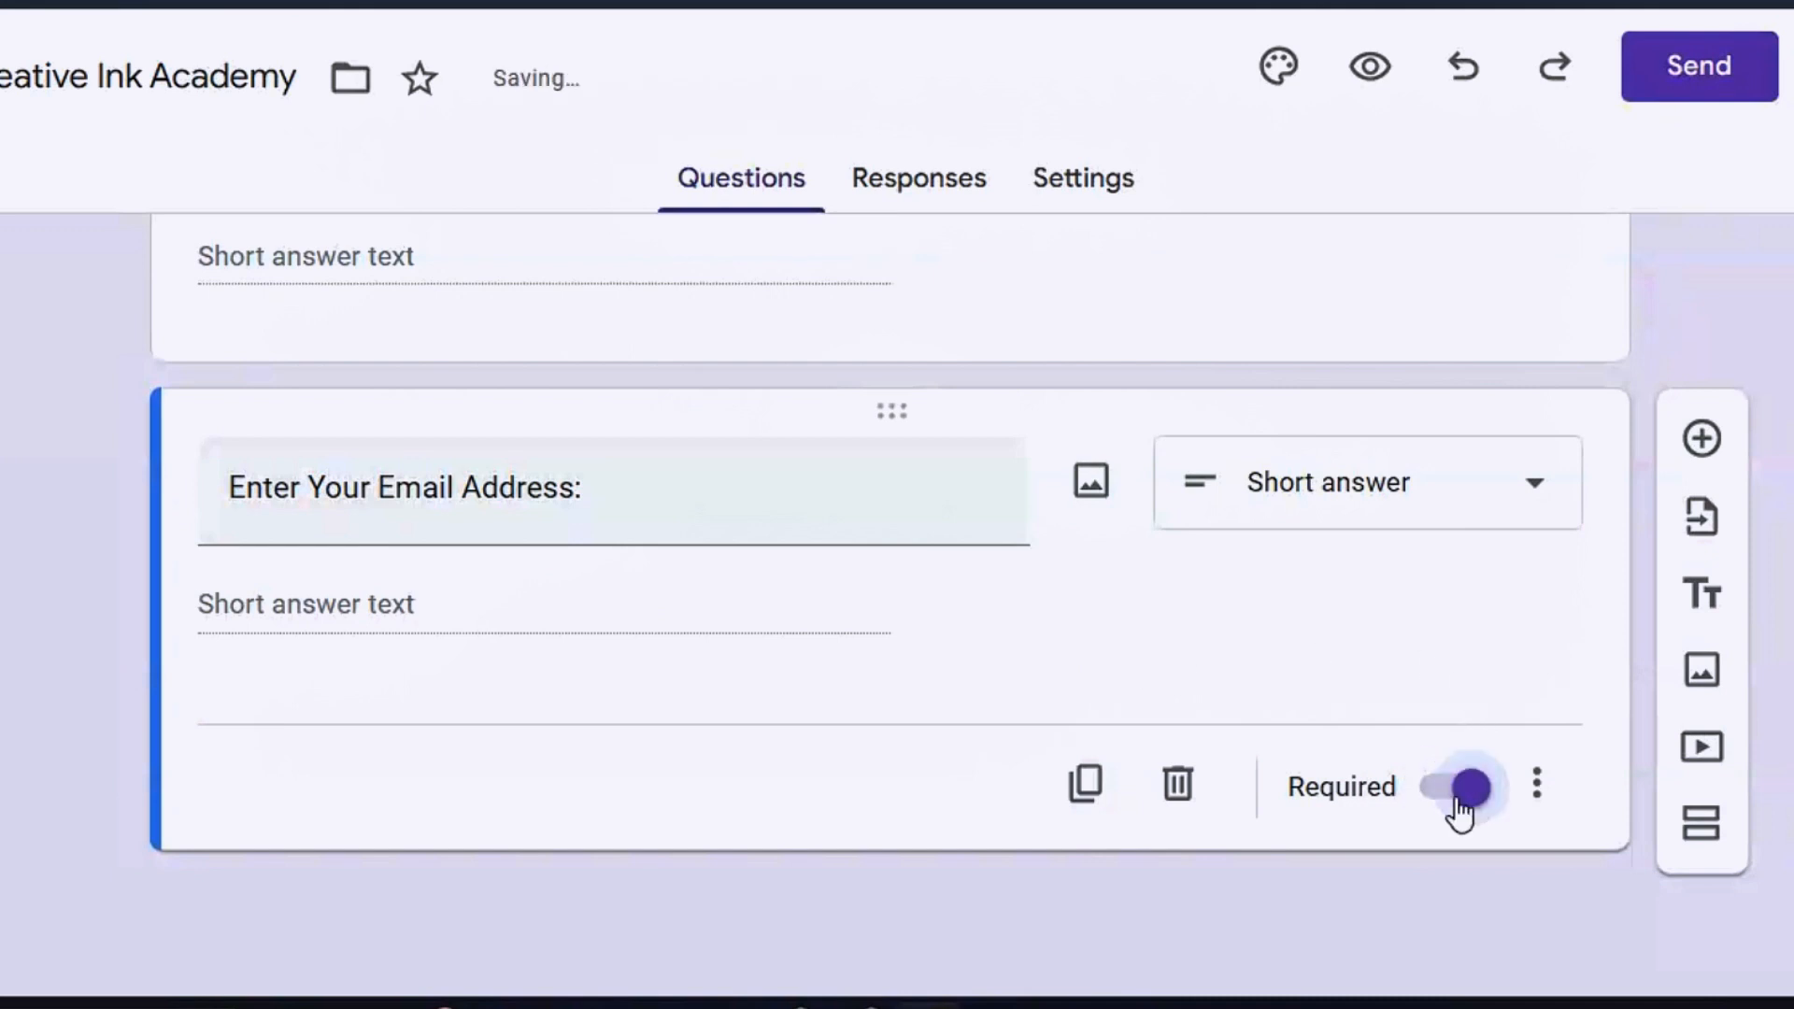
{"action": "left_click", "coordinate": [1703, 441]}
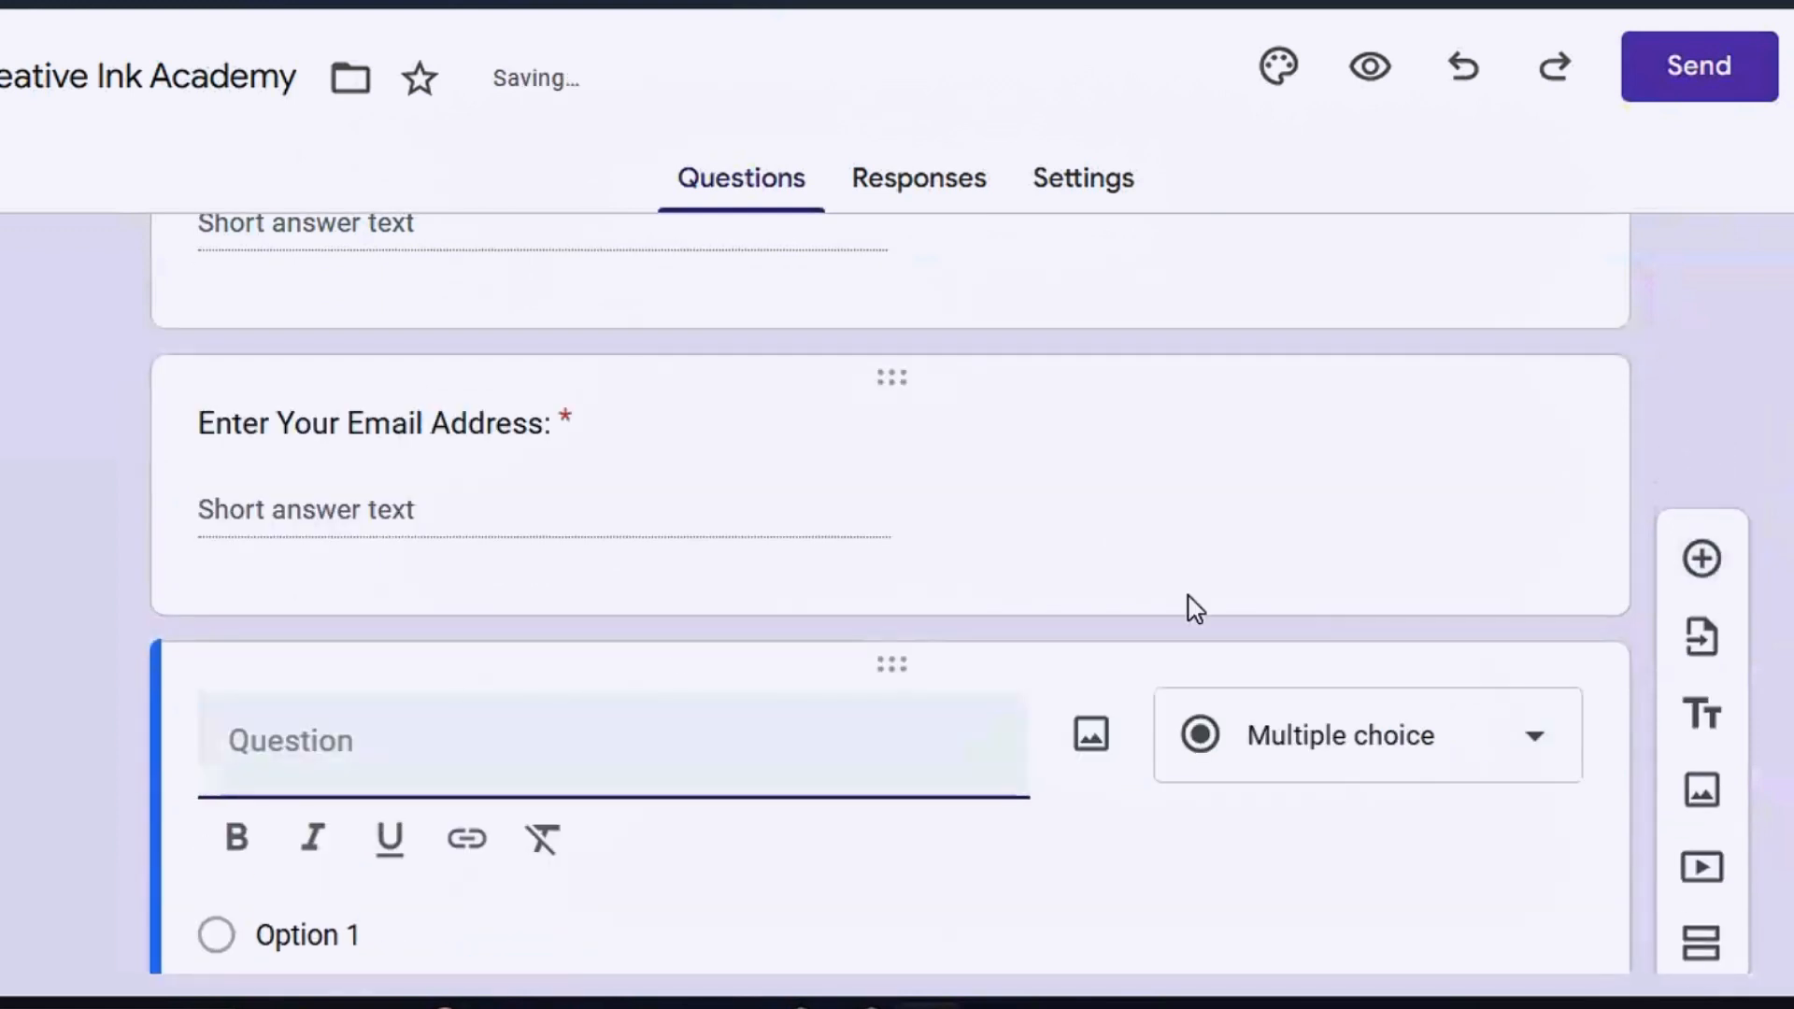
Add required multiple-choice 'Have you subscribed to Creative Ink Academy?' with options Yes and No
{"action": "type", "text": "Have you subscribed to Creative Ink Academy?"}
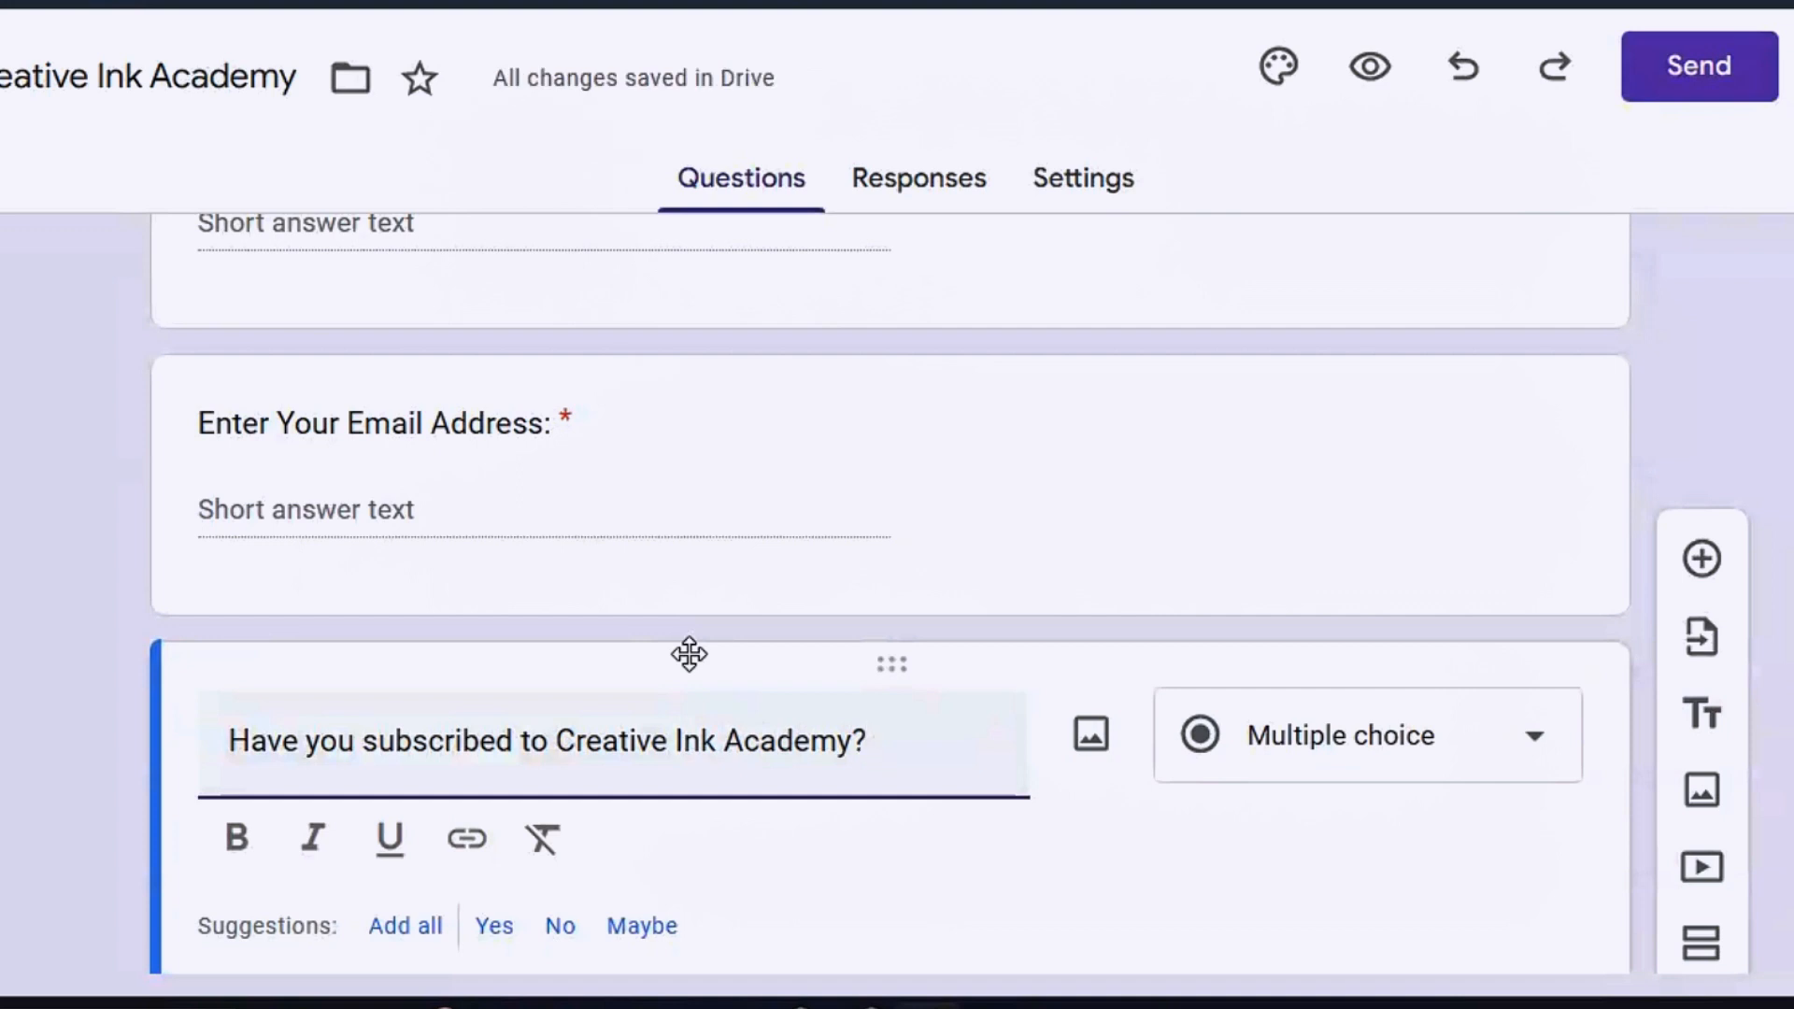
{"action": "scroll", "coordinate": [689, 655], "scroll_direction": "down", "scroll_amount": 4}
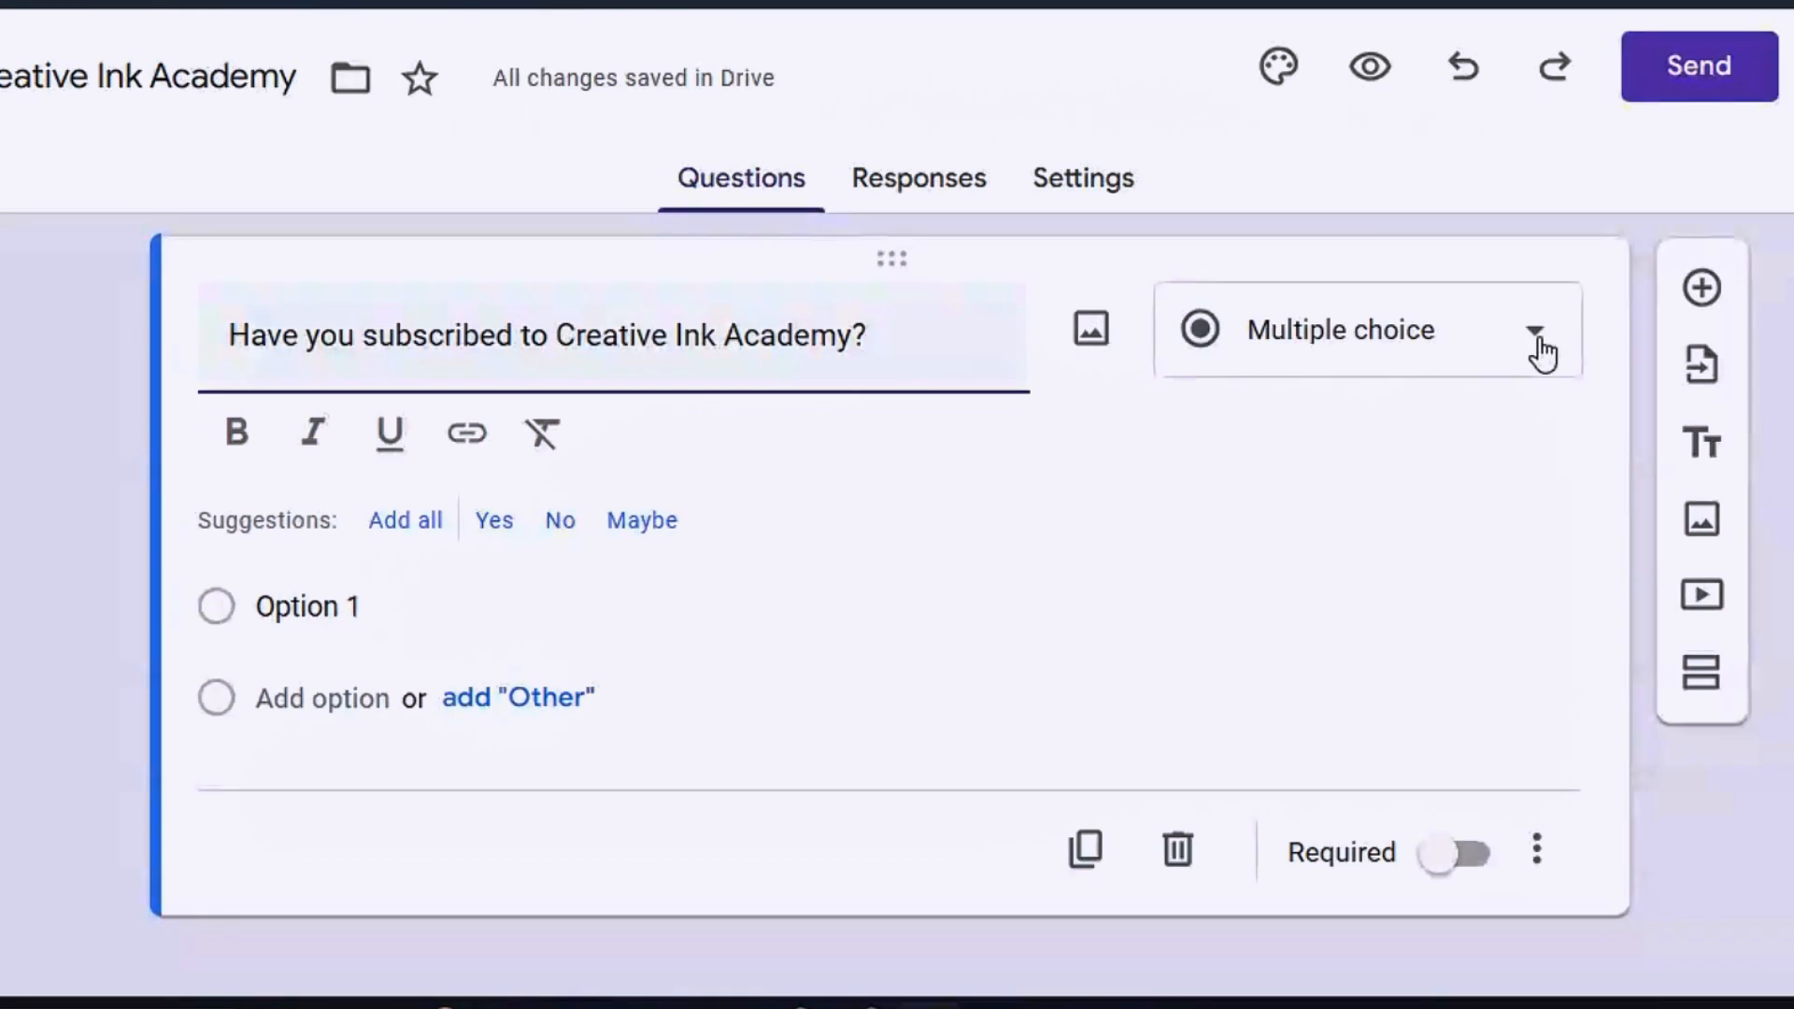
{"action": "left_click", "coordinate": [1529, 347]}
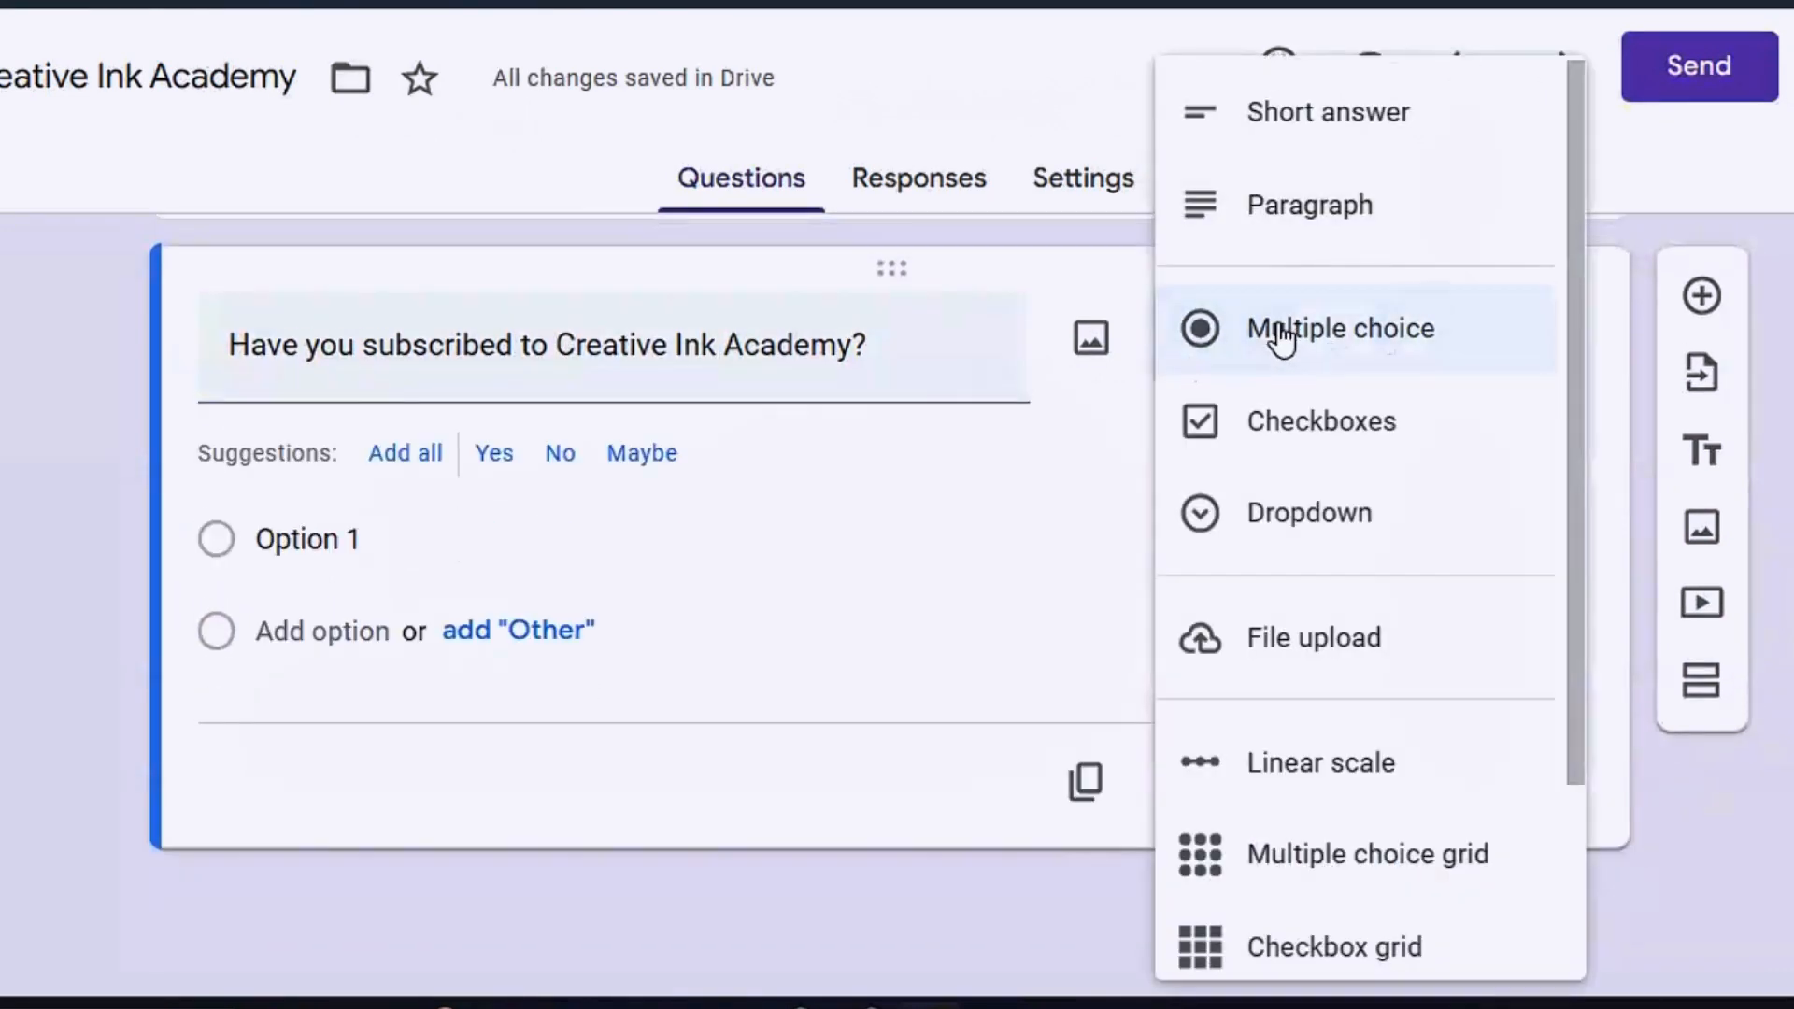
{"action": "left_click", "coordinate": [1361, 344]}
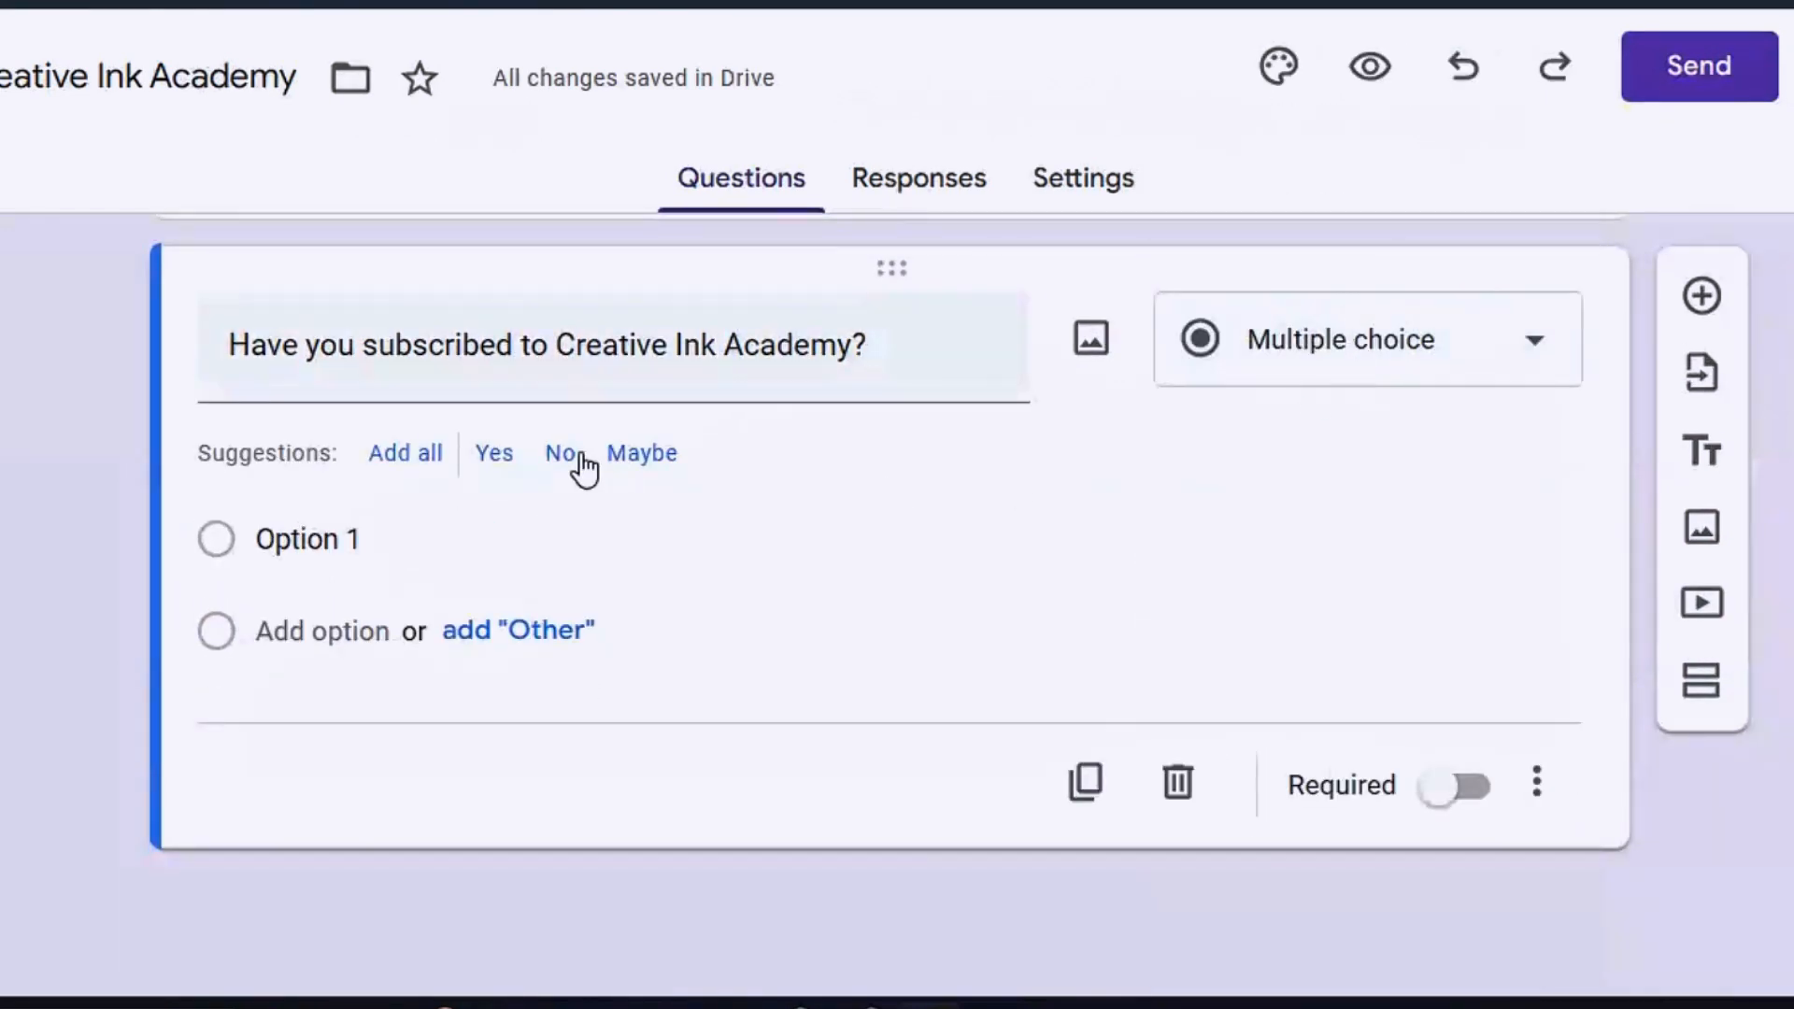
{"action": "left_click", "coordinate": [312, 541]}
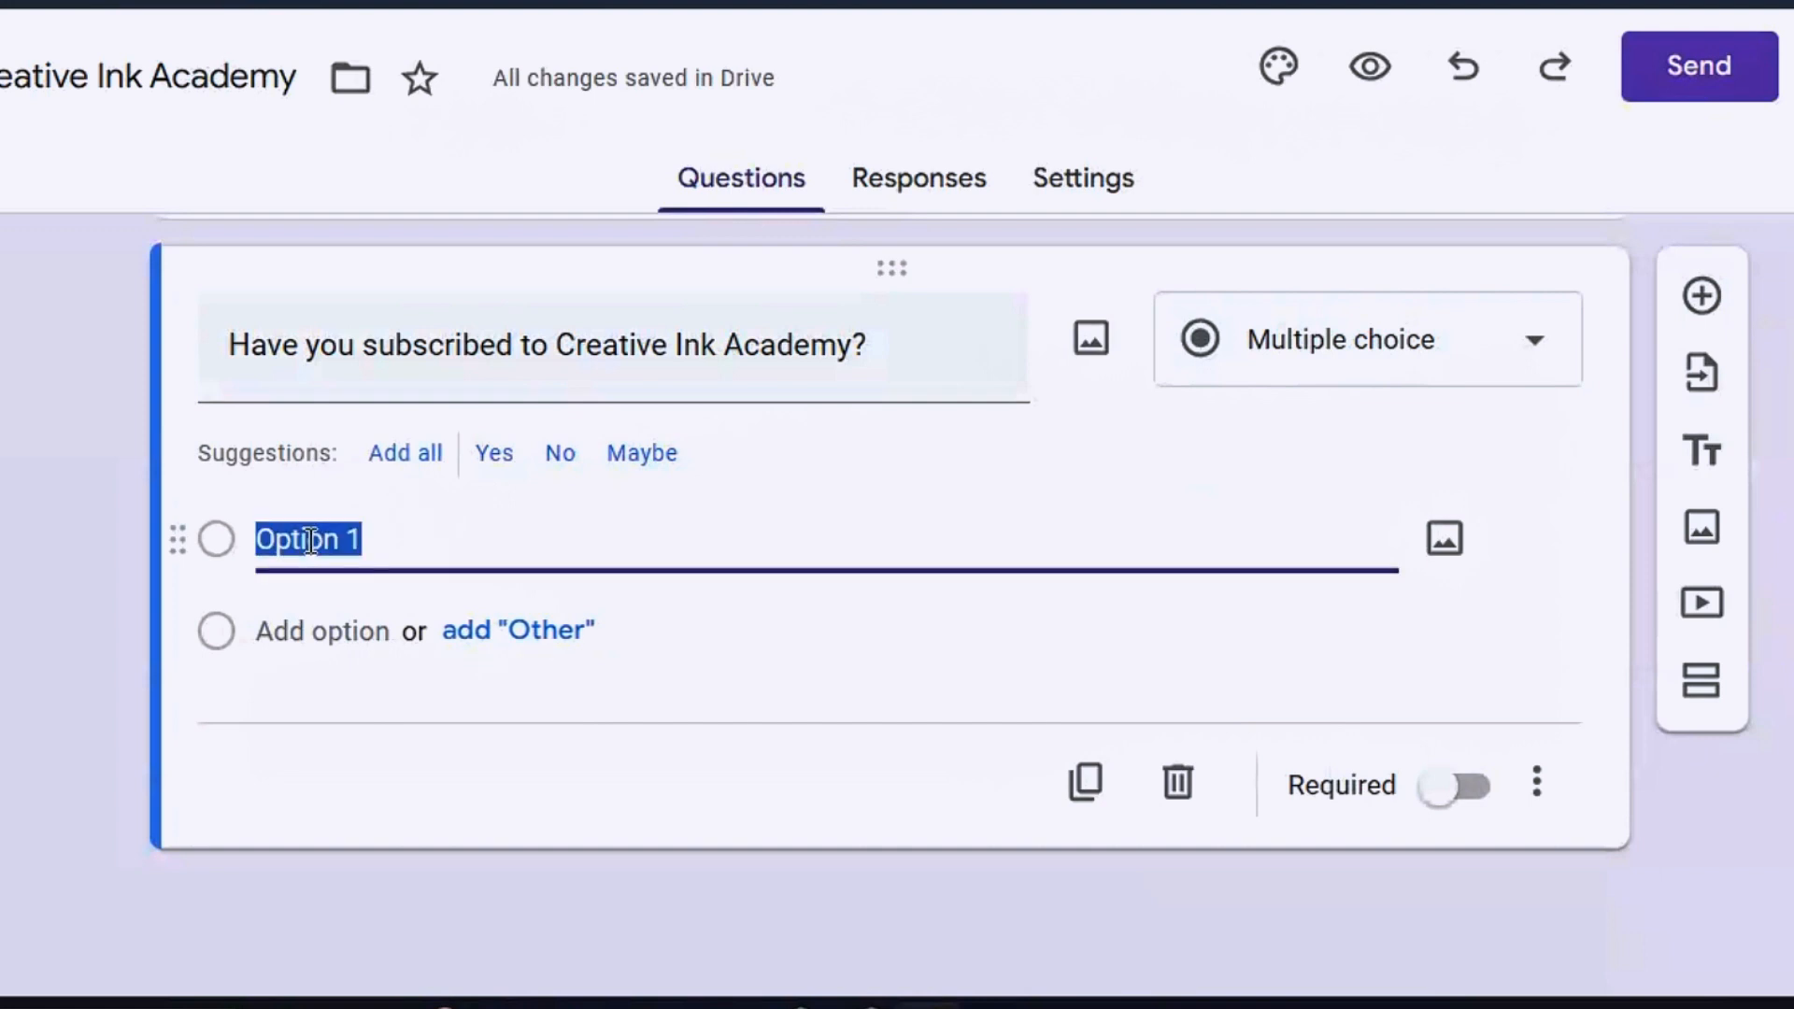
{"action": "type", "text": "Yes"}
{"action": "left_click", "coordinate": [280, 628]}
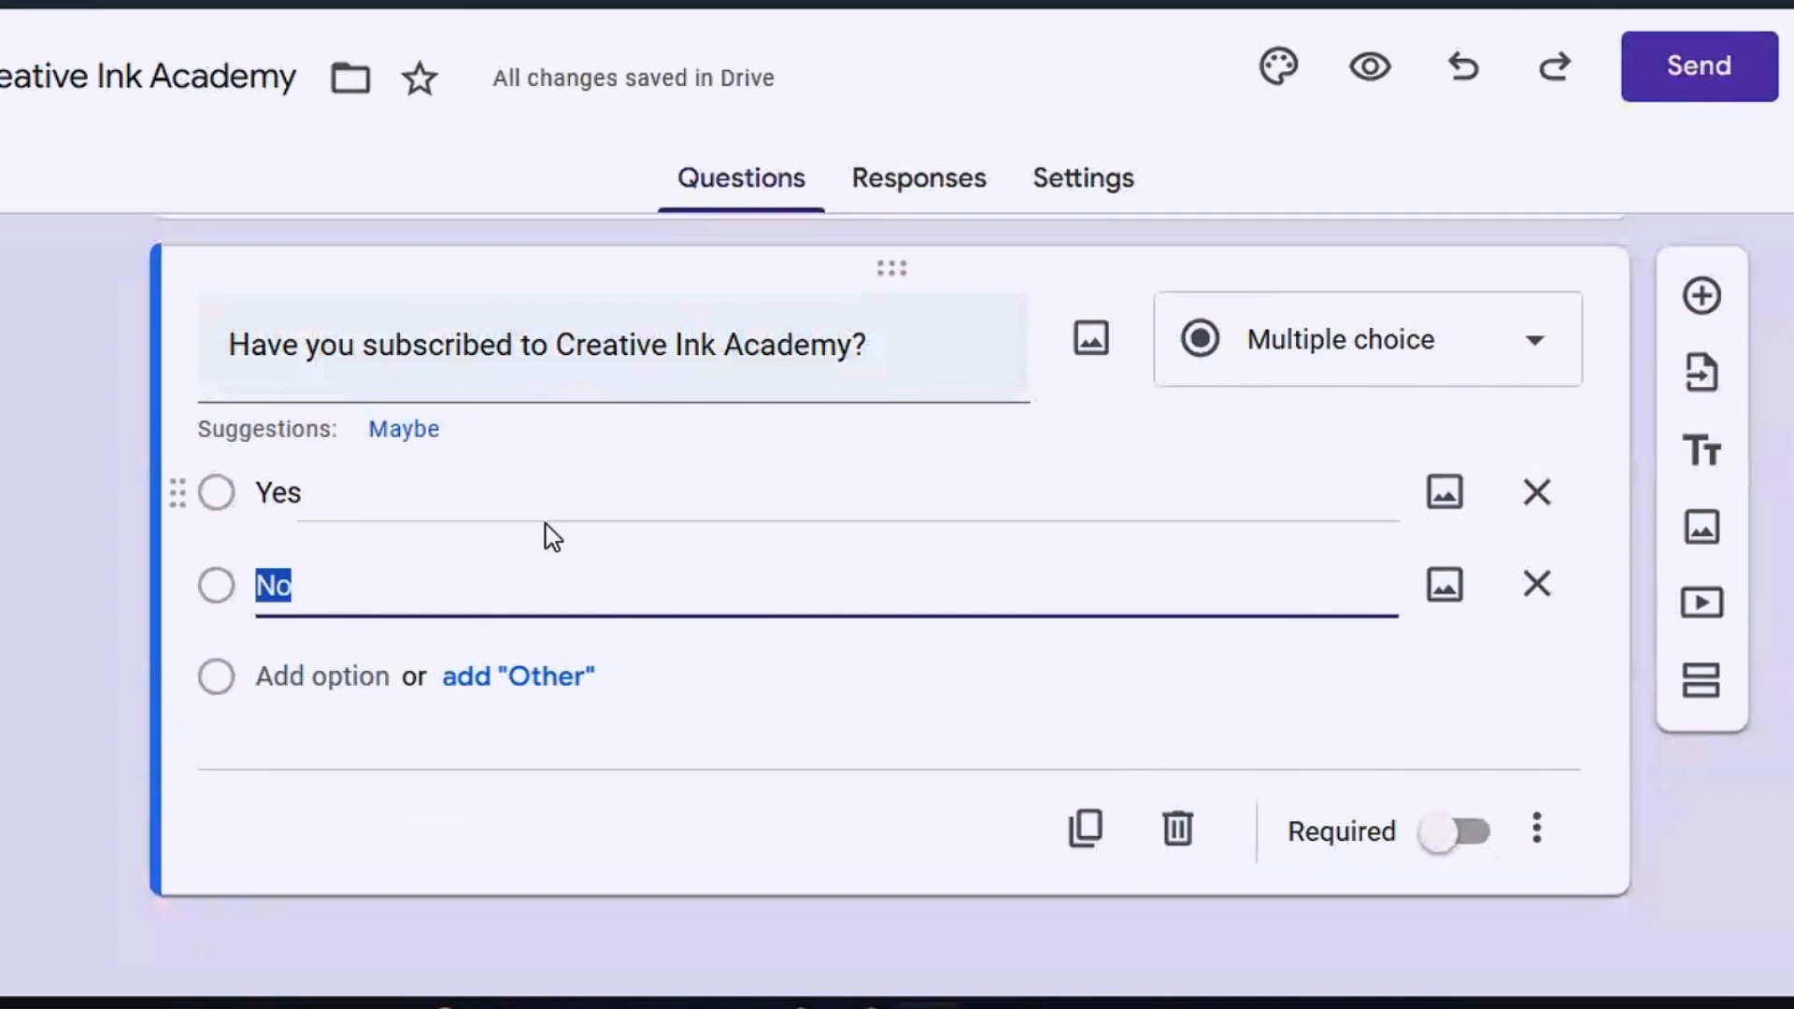
{"action": "left_click", "coordinate": [1453, 832]}
Add a final paragraph question 'Any Questions or Comments?', leaving it optional
{"action": "left_click", "coordinate": [1703, 295]}
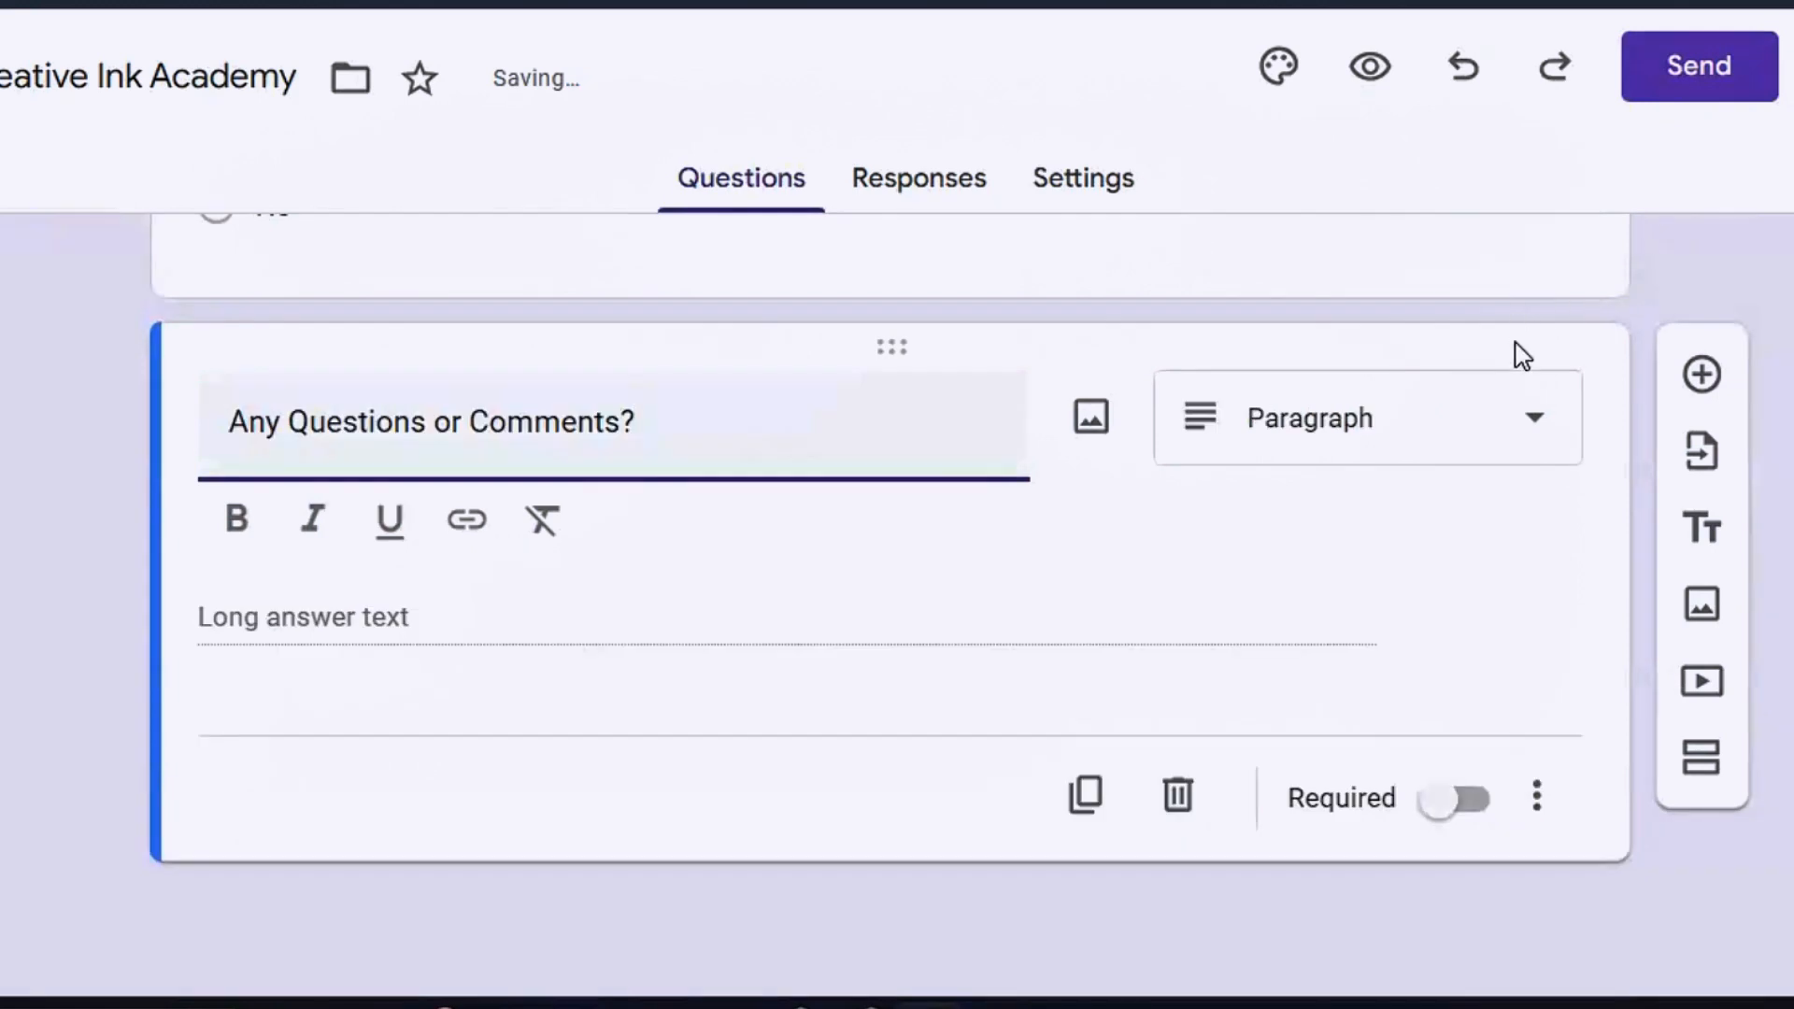
{"action": "left_click", "coordinate": [1559, 439]}
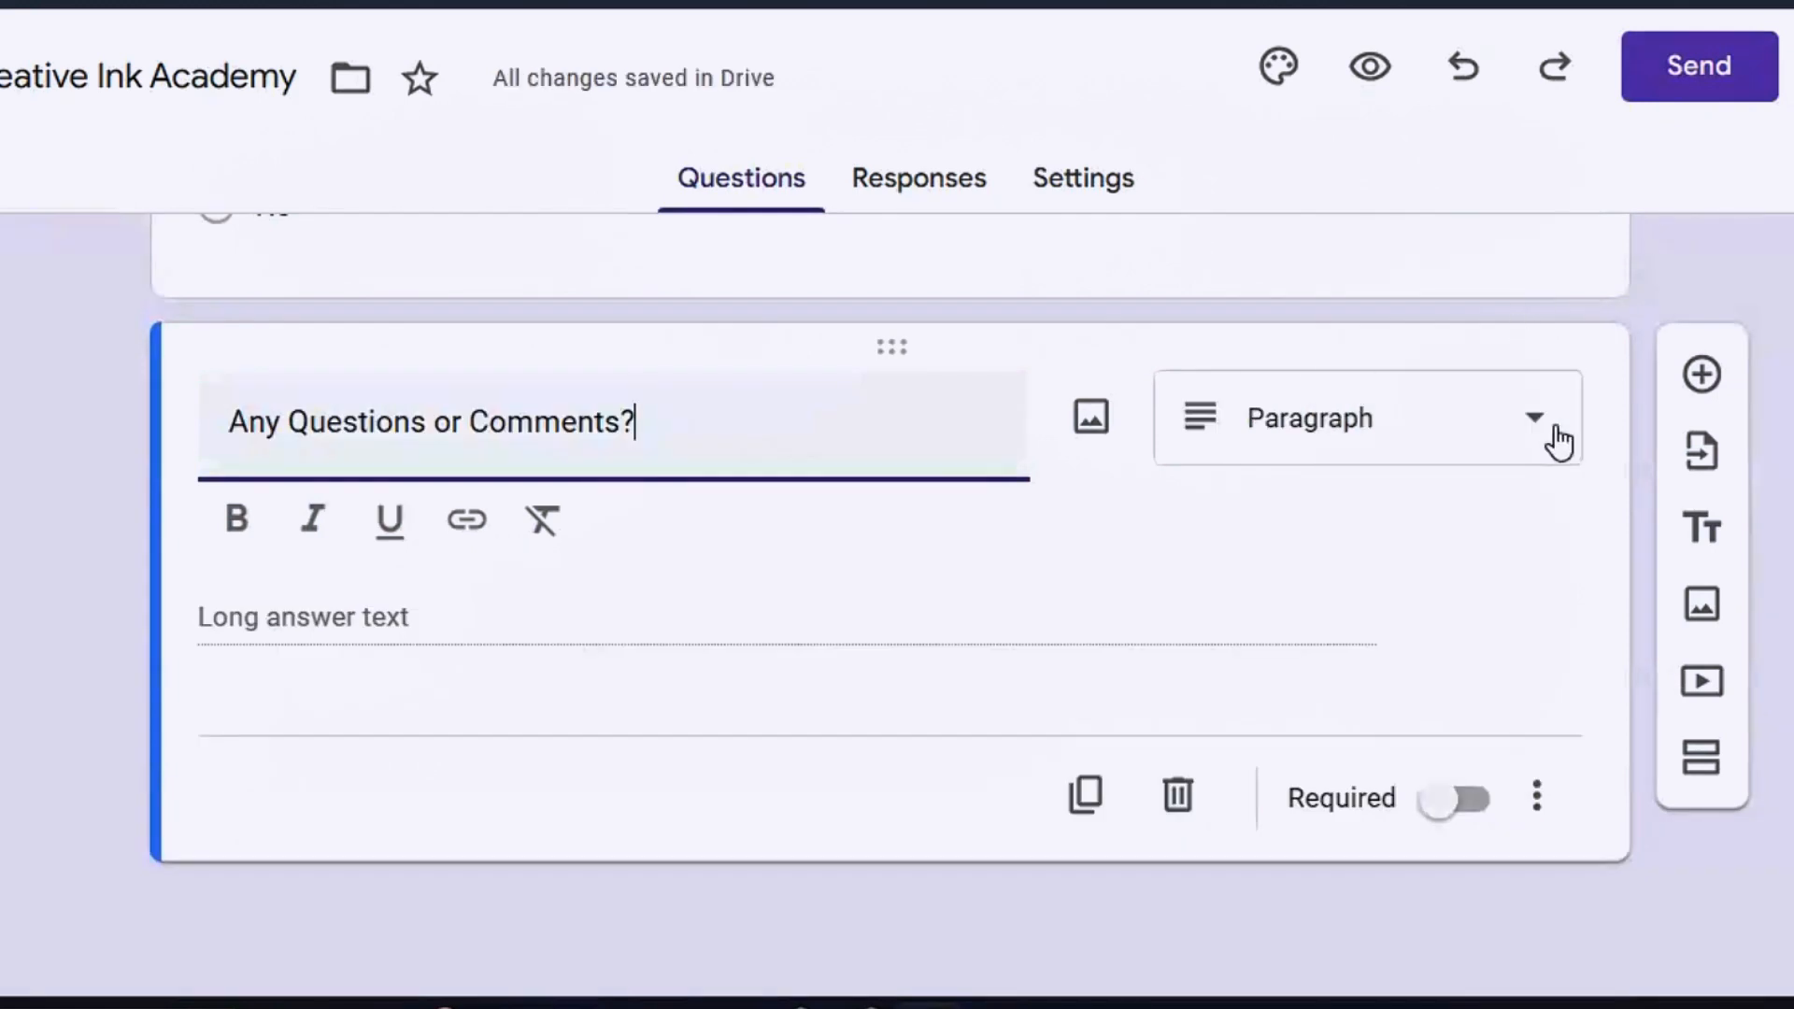
{"action": "left_click", "coordinate": [1323, 220]}
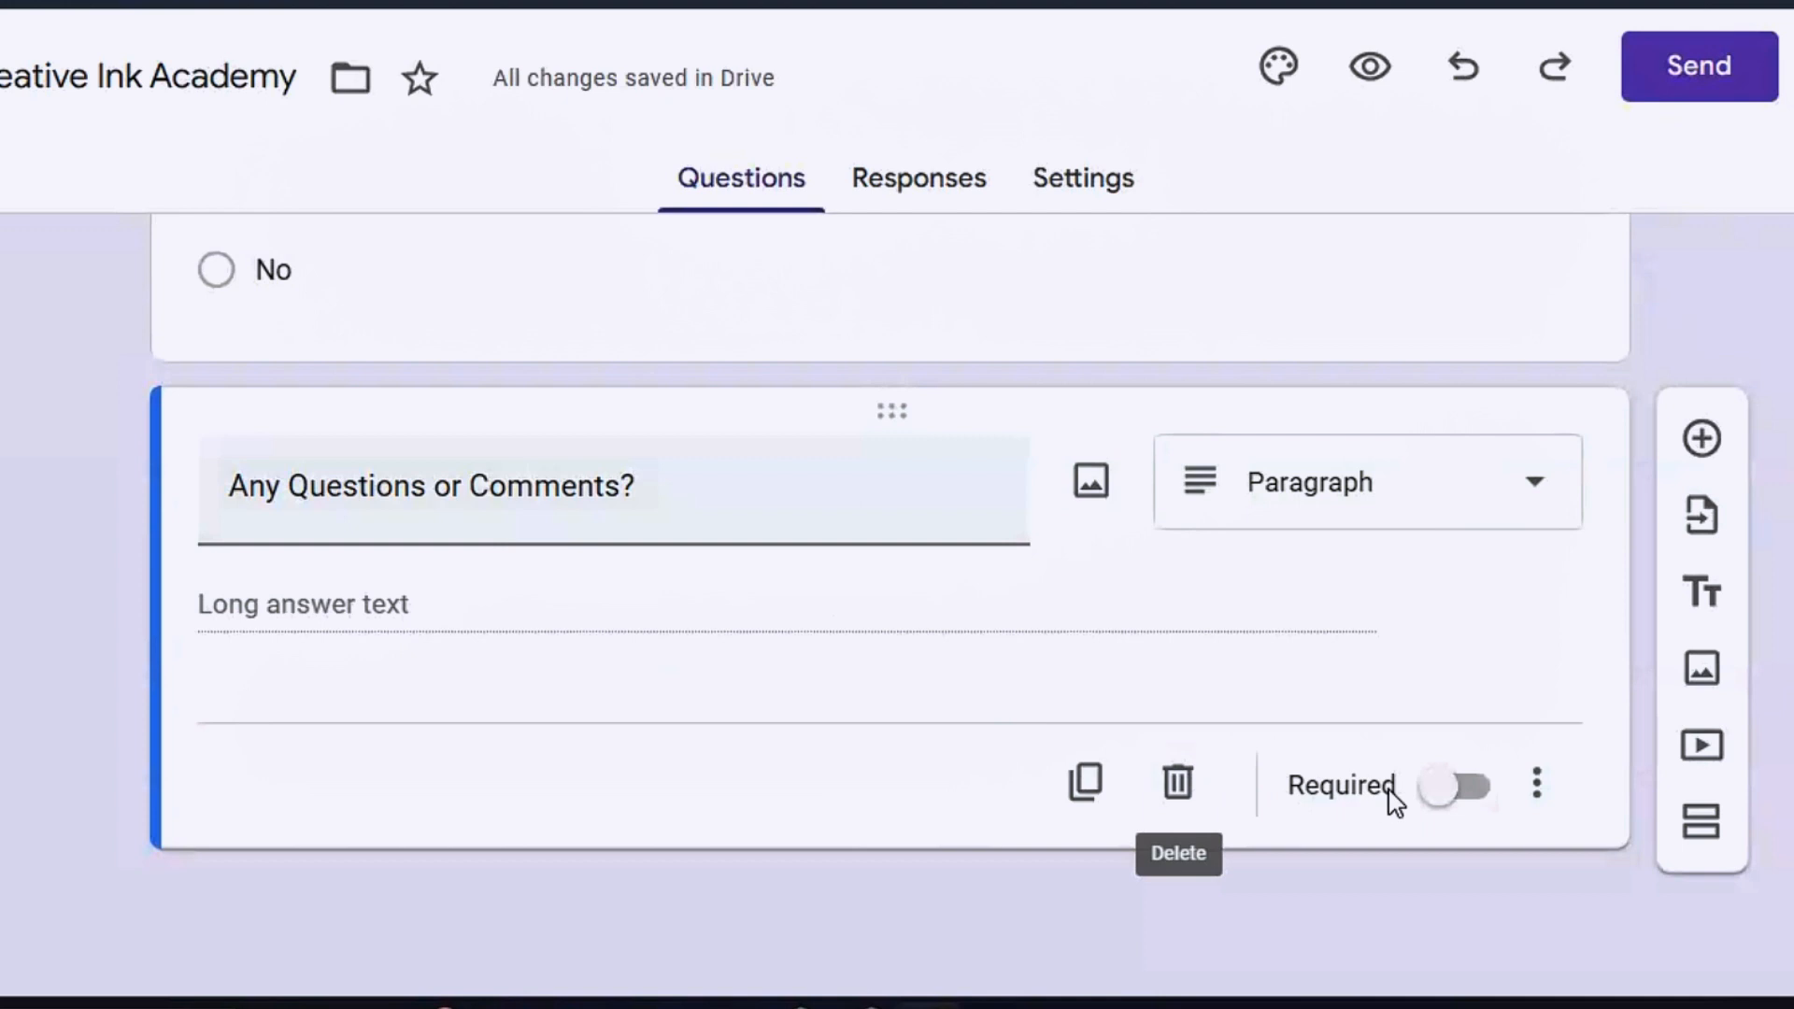
{"action": "left_click", "coordinate": [1420, 794]}
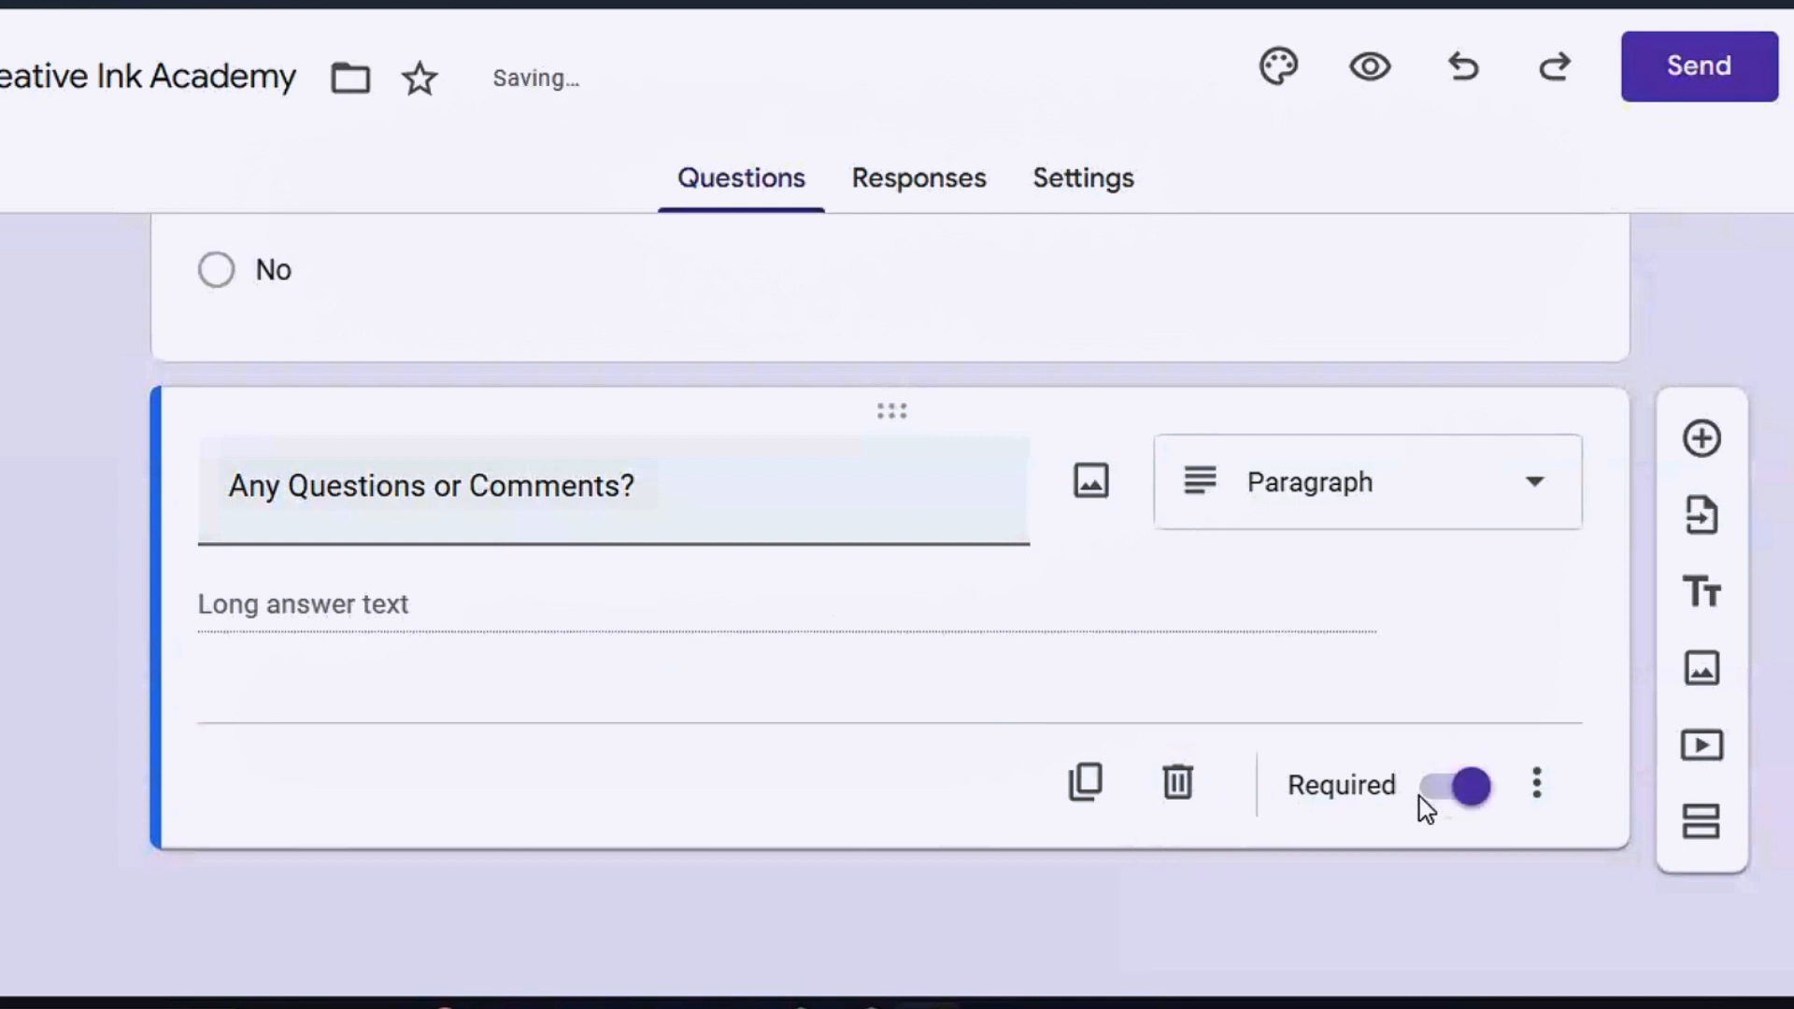
{"action": "left_click", "coordinate": [1486, 790]}
{"action": "scroll", "coordinate": [888, 598], "scroll_direction": "up", "scroll_amount": 10}
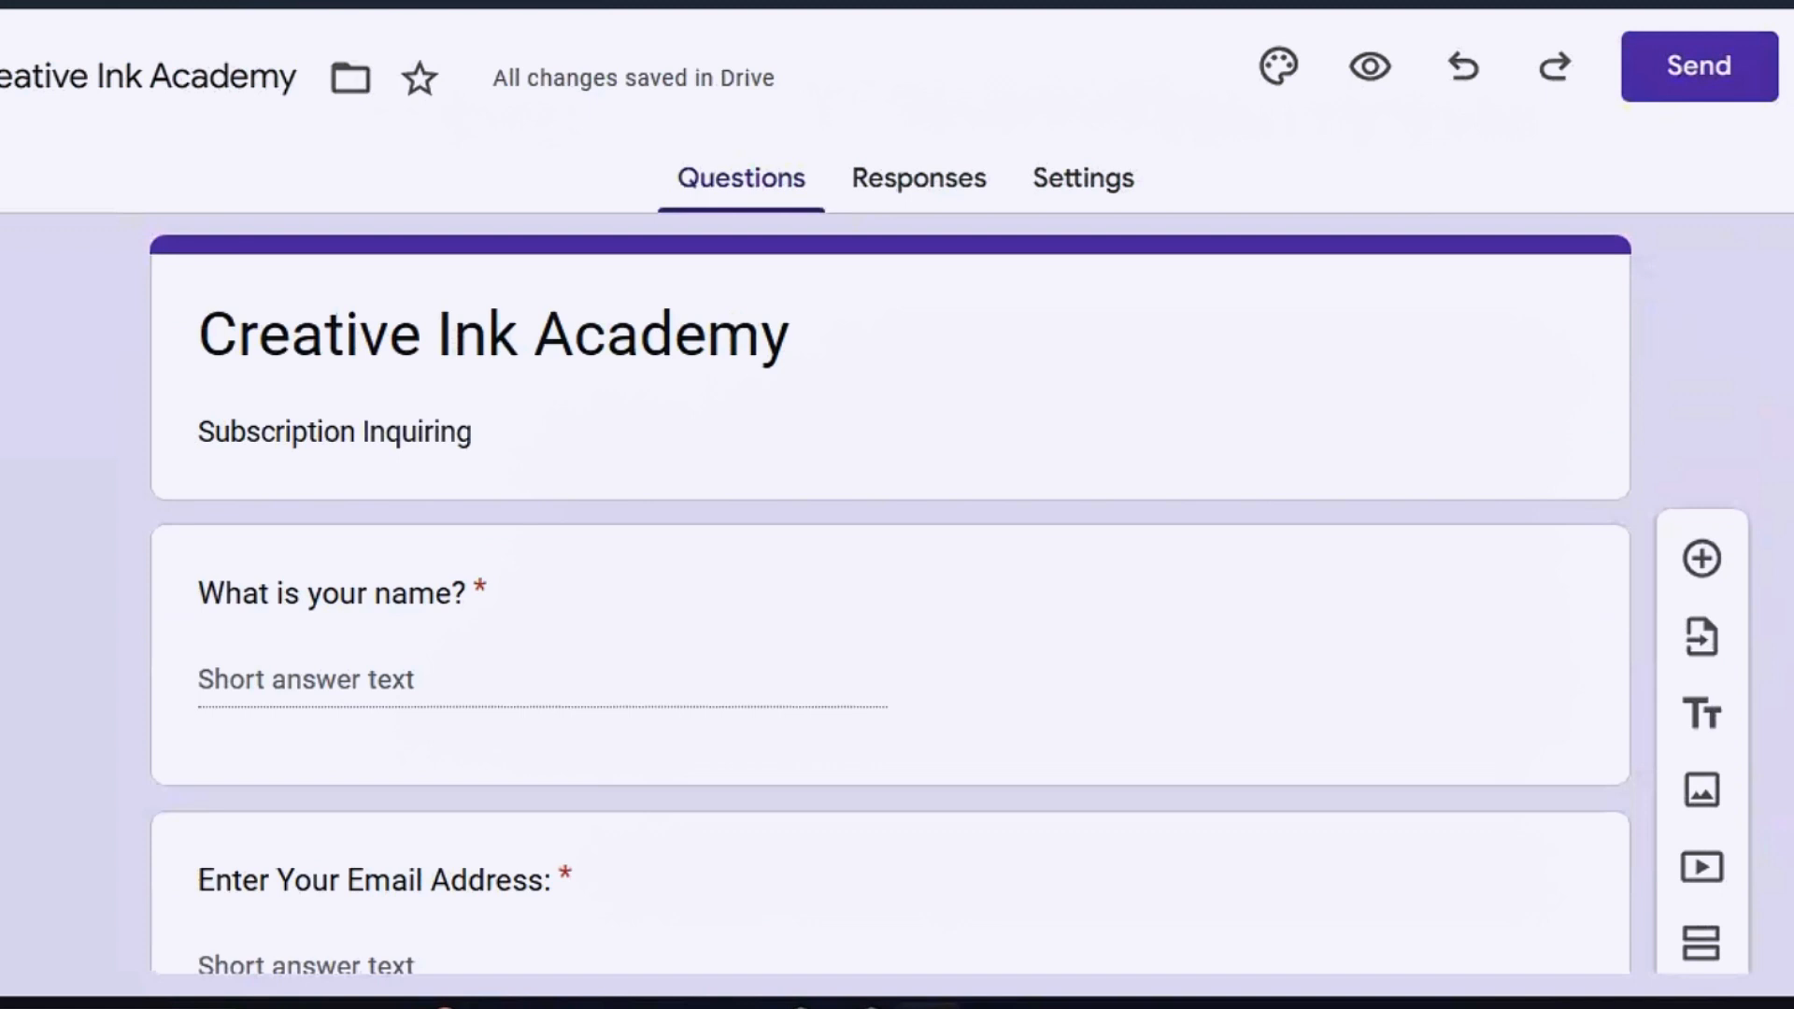
{"action": "left_click", "coordinate": [1363, 89]}
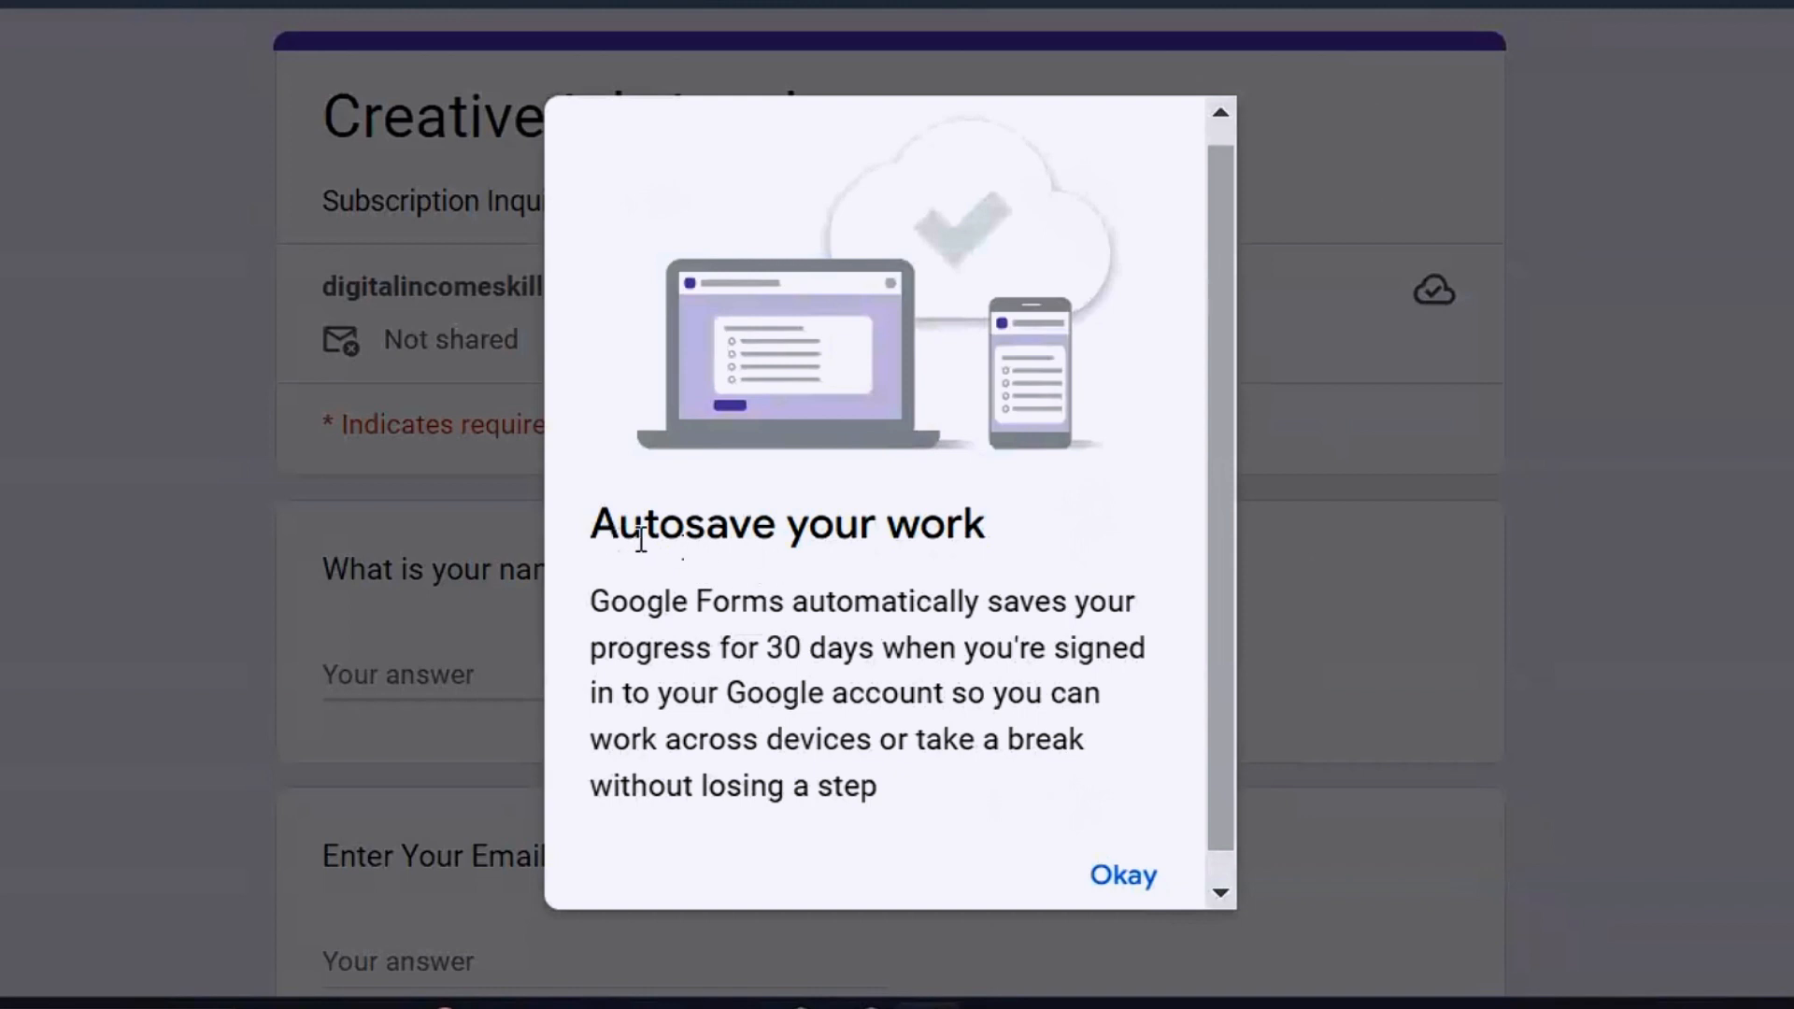
{"action": "left_click", "coordinate": [1140, 886]}
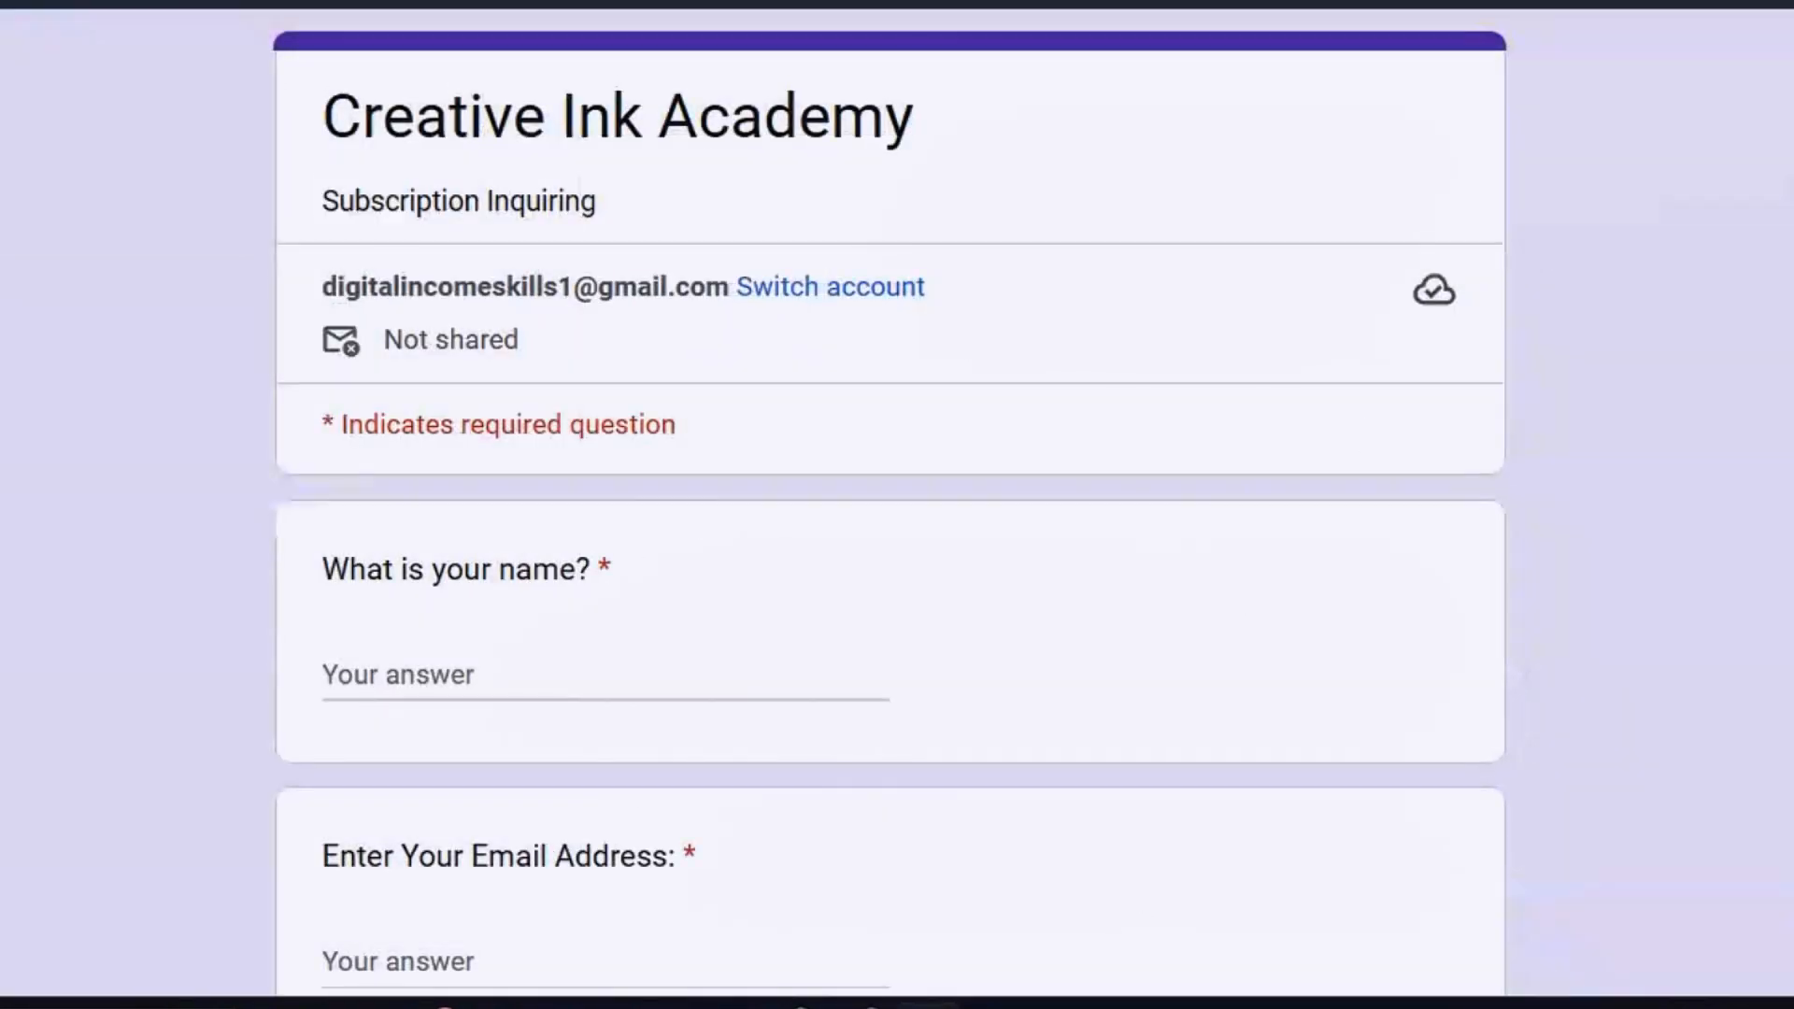
{"action": "scroll", "coordinate": [897, 504], "scroll_direction": "down", "scroll_amount": 10}
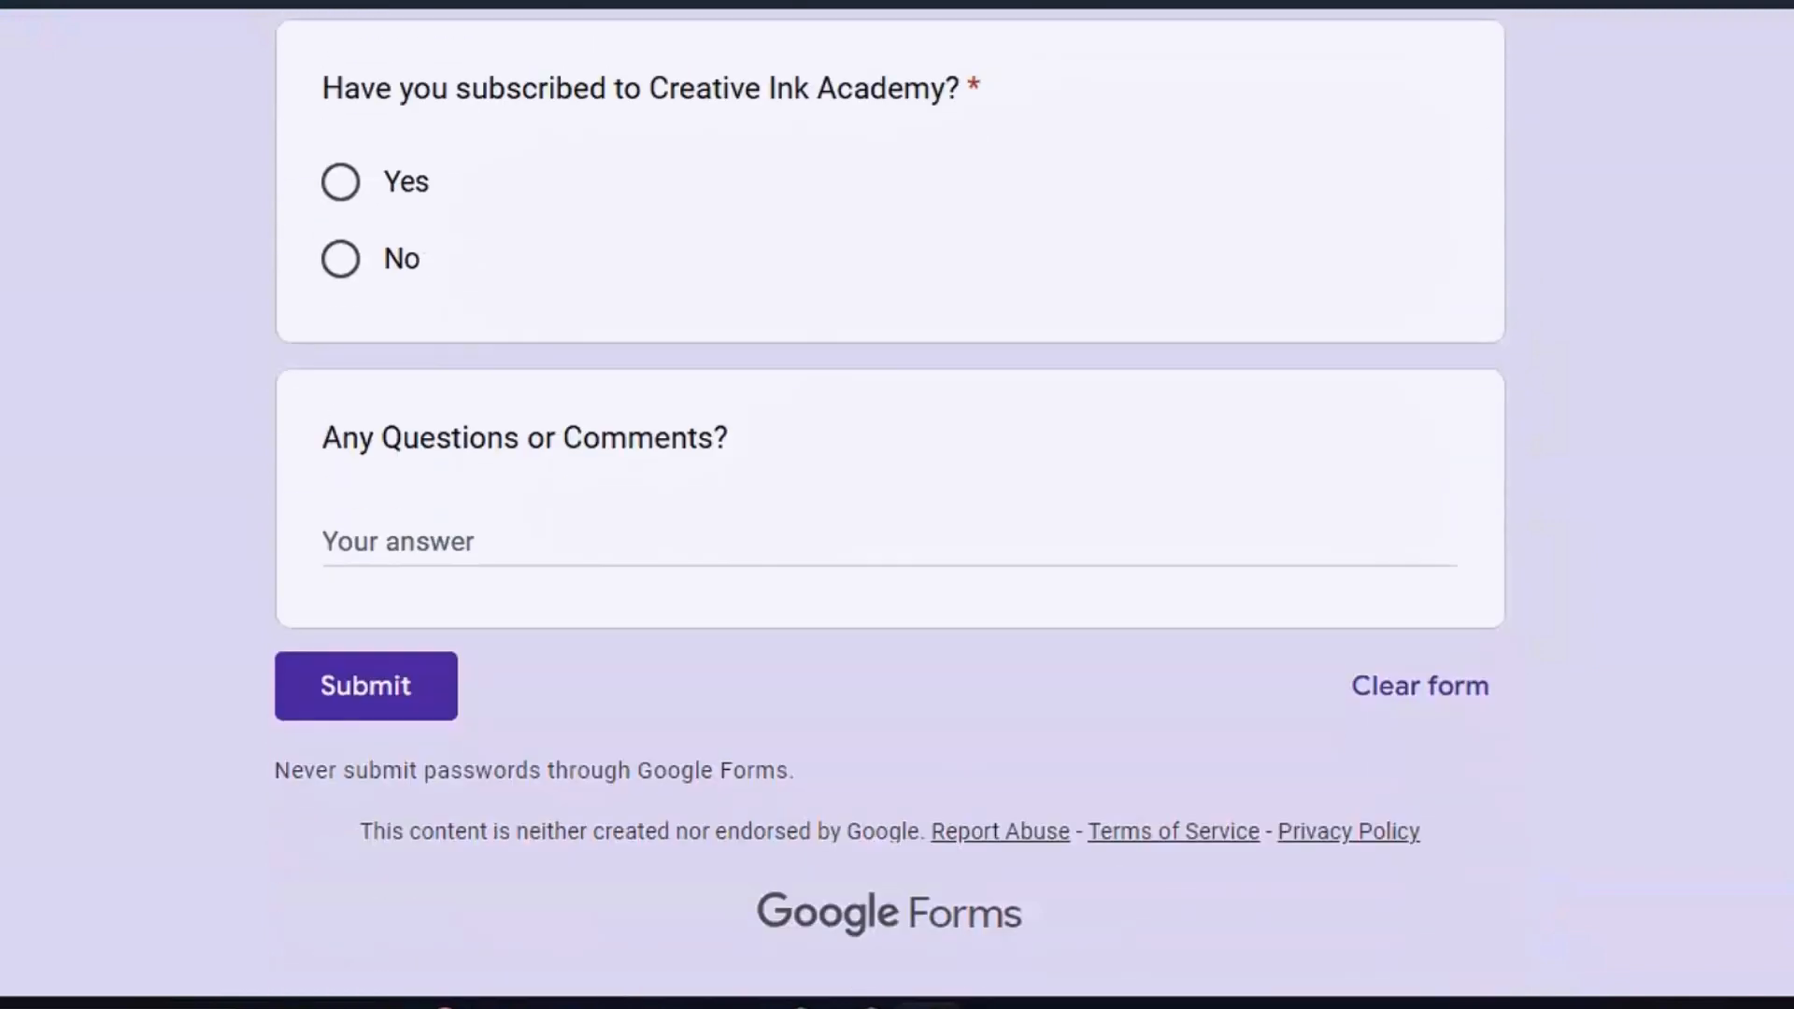
{"action": "scroll", "coordinate": [897, 504], "scroll_direction": "up", "scroll_amount": 10}
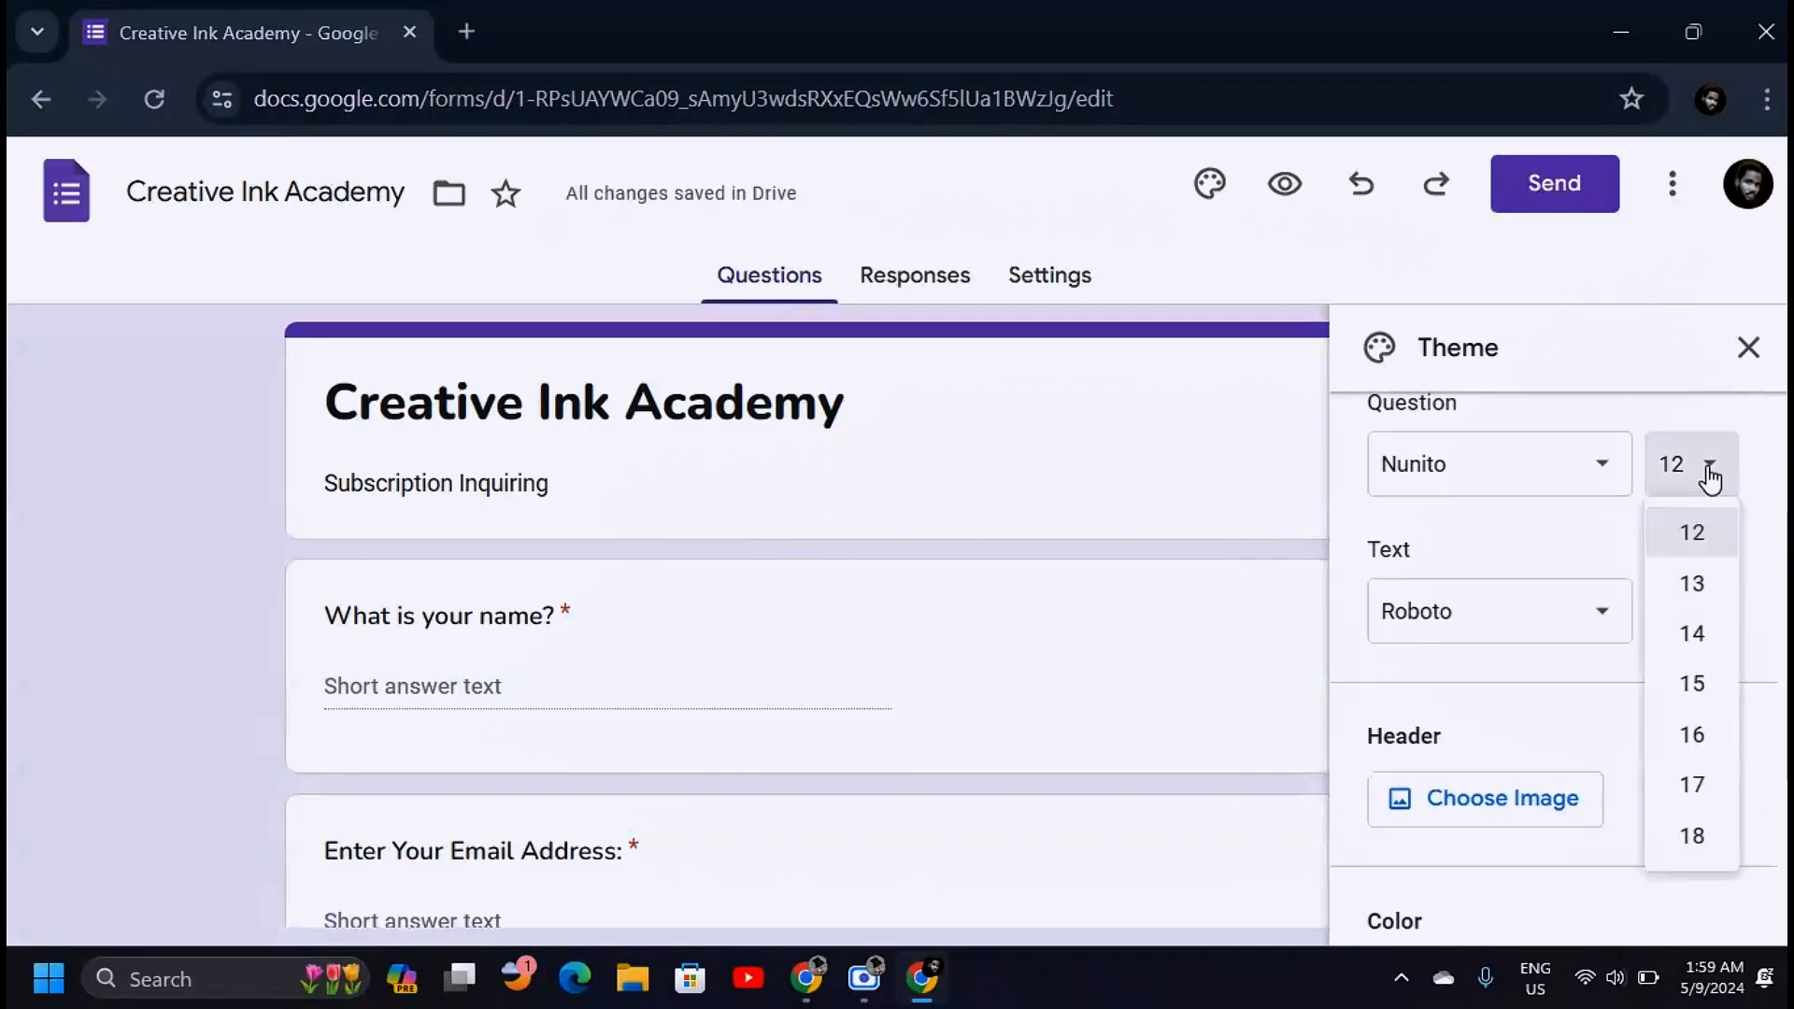
Set the form theme's text font to Nunito Black
{"action": "left_click", "coordinate": [1594, 473]}
{"action": "mouse_move", "coordinate": [1459, 725]}
{"action": "left_click", "coordinate": [1279, 717]}
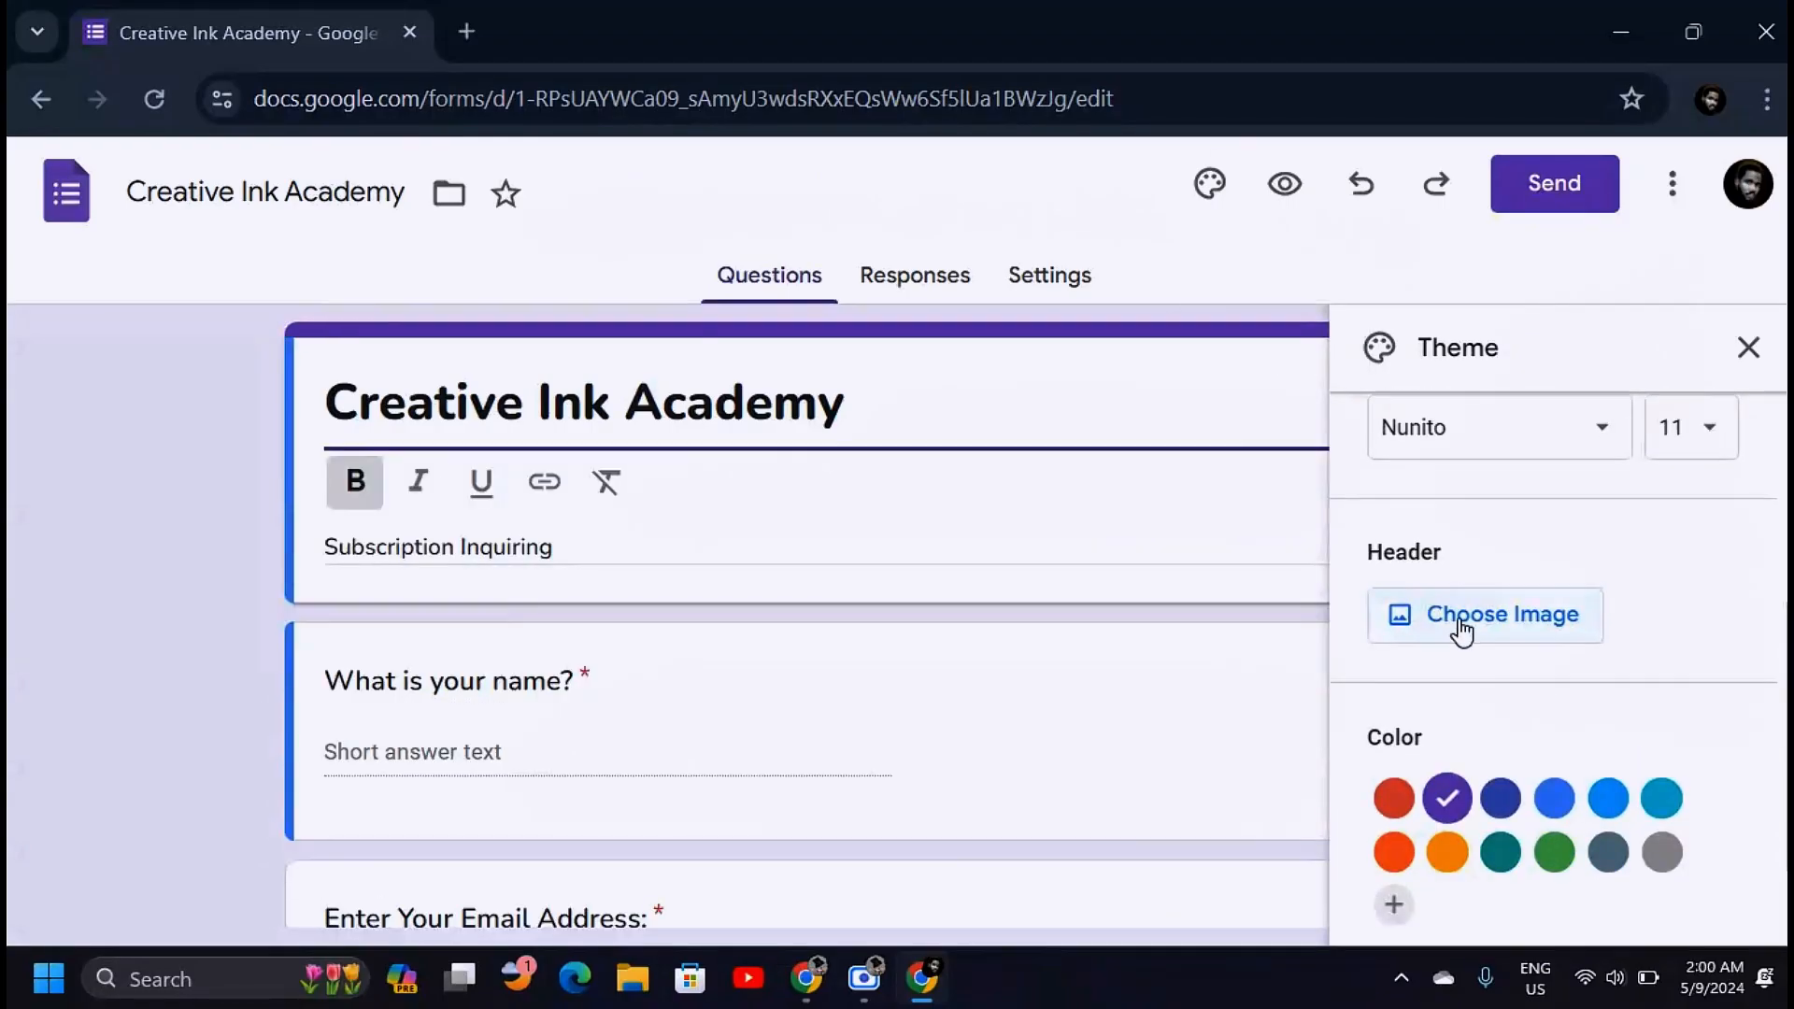
Upload the phone picture as the form's header image
{"action": "left_click", "coordinate": [1460, 627]}
{"action": "left_click_drag", "start_coordinate": [1482, 361], "coordinate": [1488, 914]}
{"action": "left_click", "coordinate": [402, 447]}
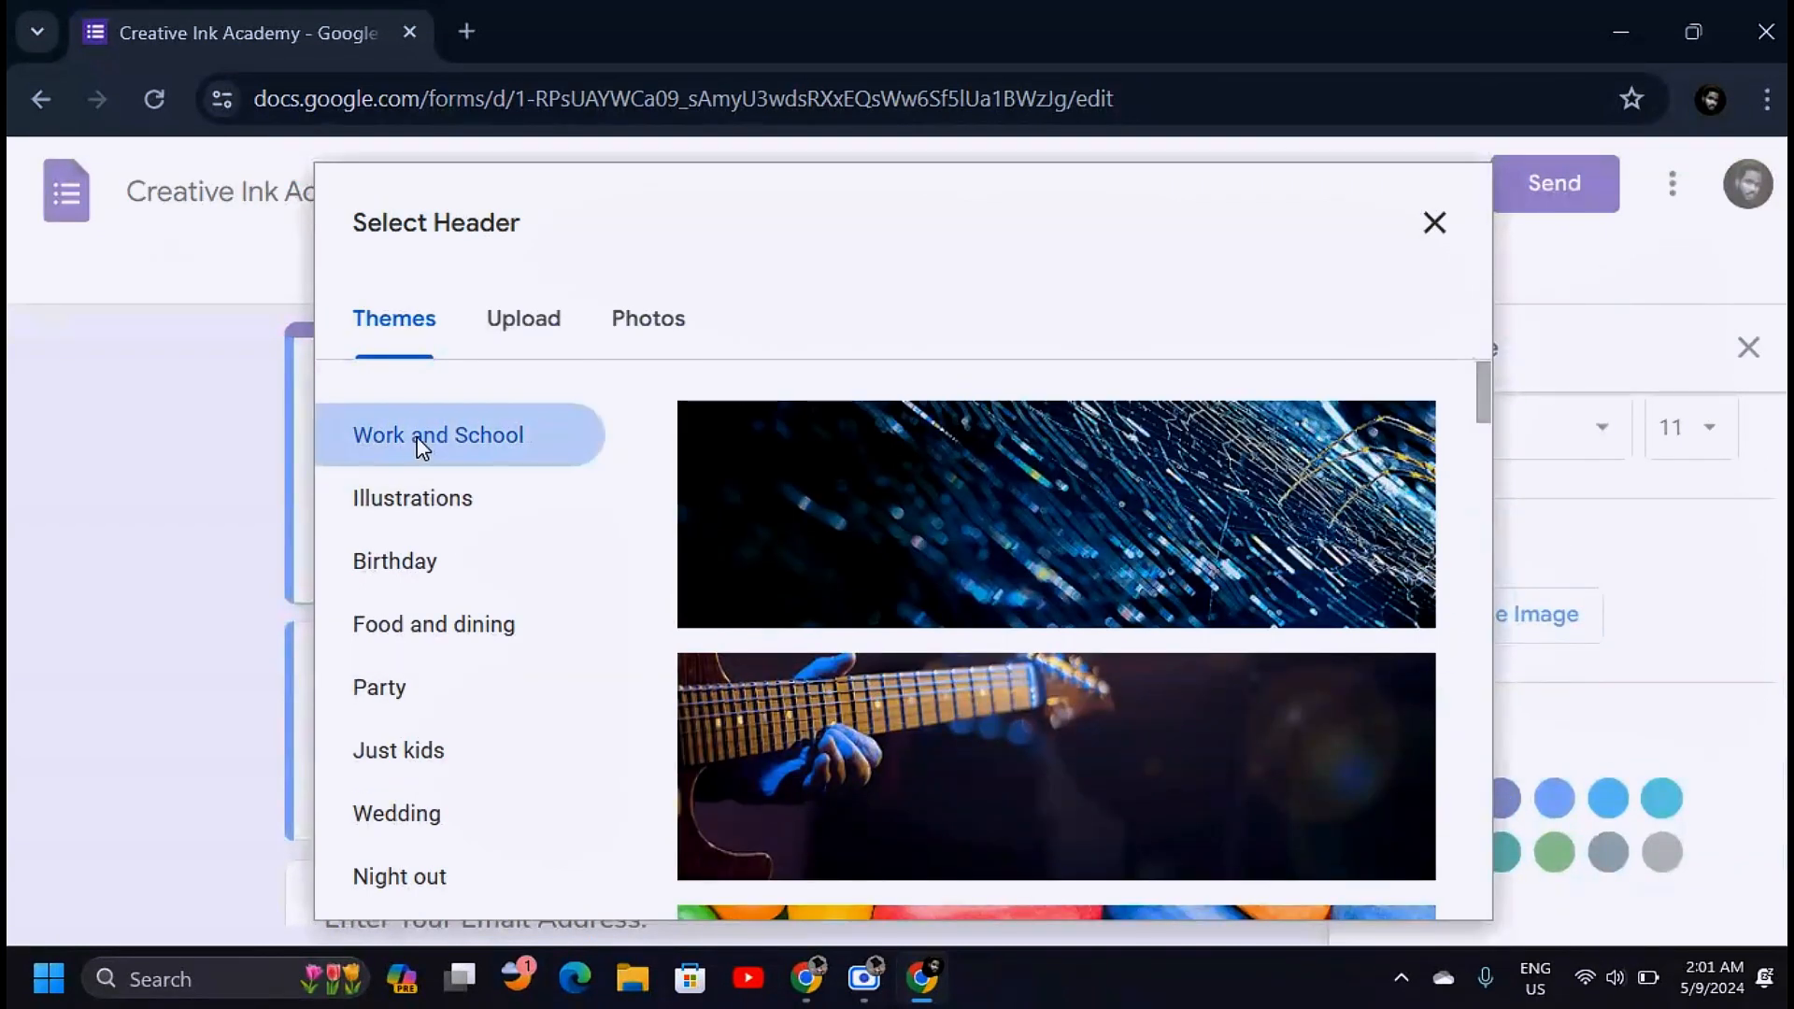
{"action": "left_click", "coordinate": [416, 504]}
{"action": "left_click_drag", "start_coordinate": [1483, 383], "coordinate": [1487, 682]}
{"action": "left_click", "coordinate": [394, 561]}
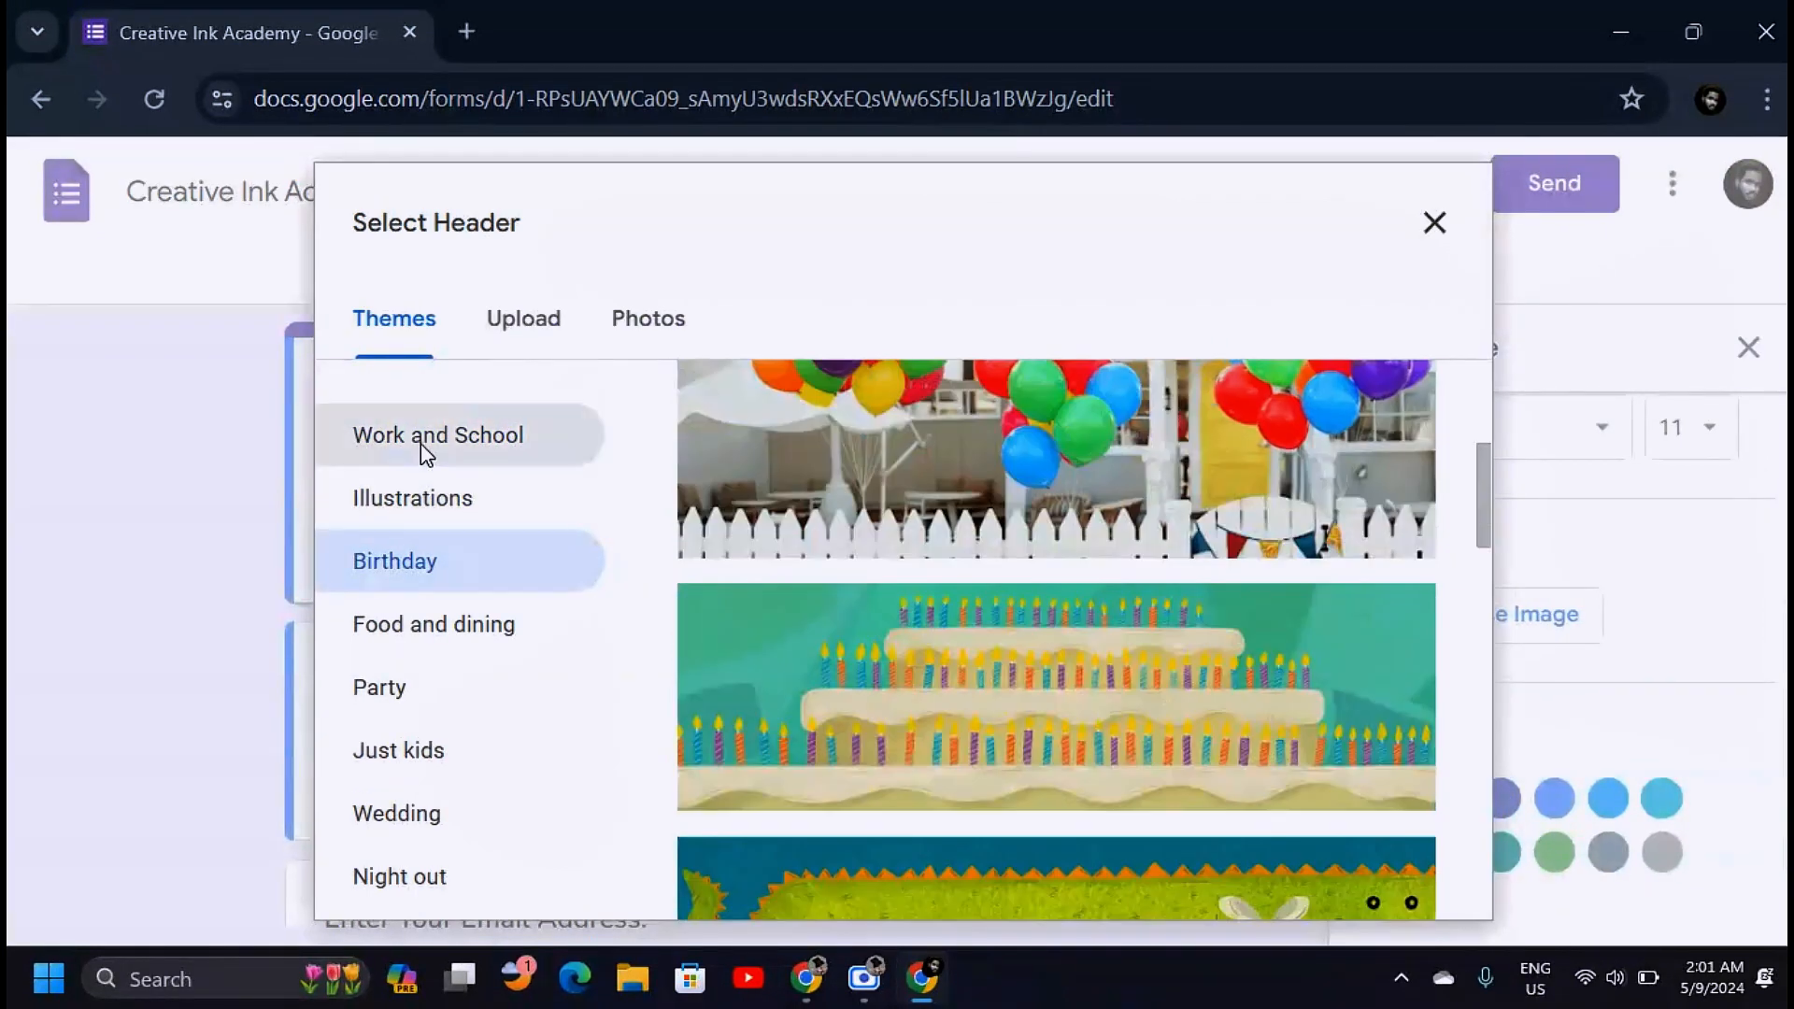
{"action": "left_click", "coordinate": [522, 325]}
{"action": "left_click", "coordinate": [889, 745]}
{"action": "left_click_drag", "start_coordinate": [884, 407], "coordinate": [884, 457]}
{"action": "left_click", "coordinate": [541, 402]}
{"action": "left_click", "coordinate": [669, 586]}
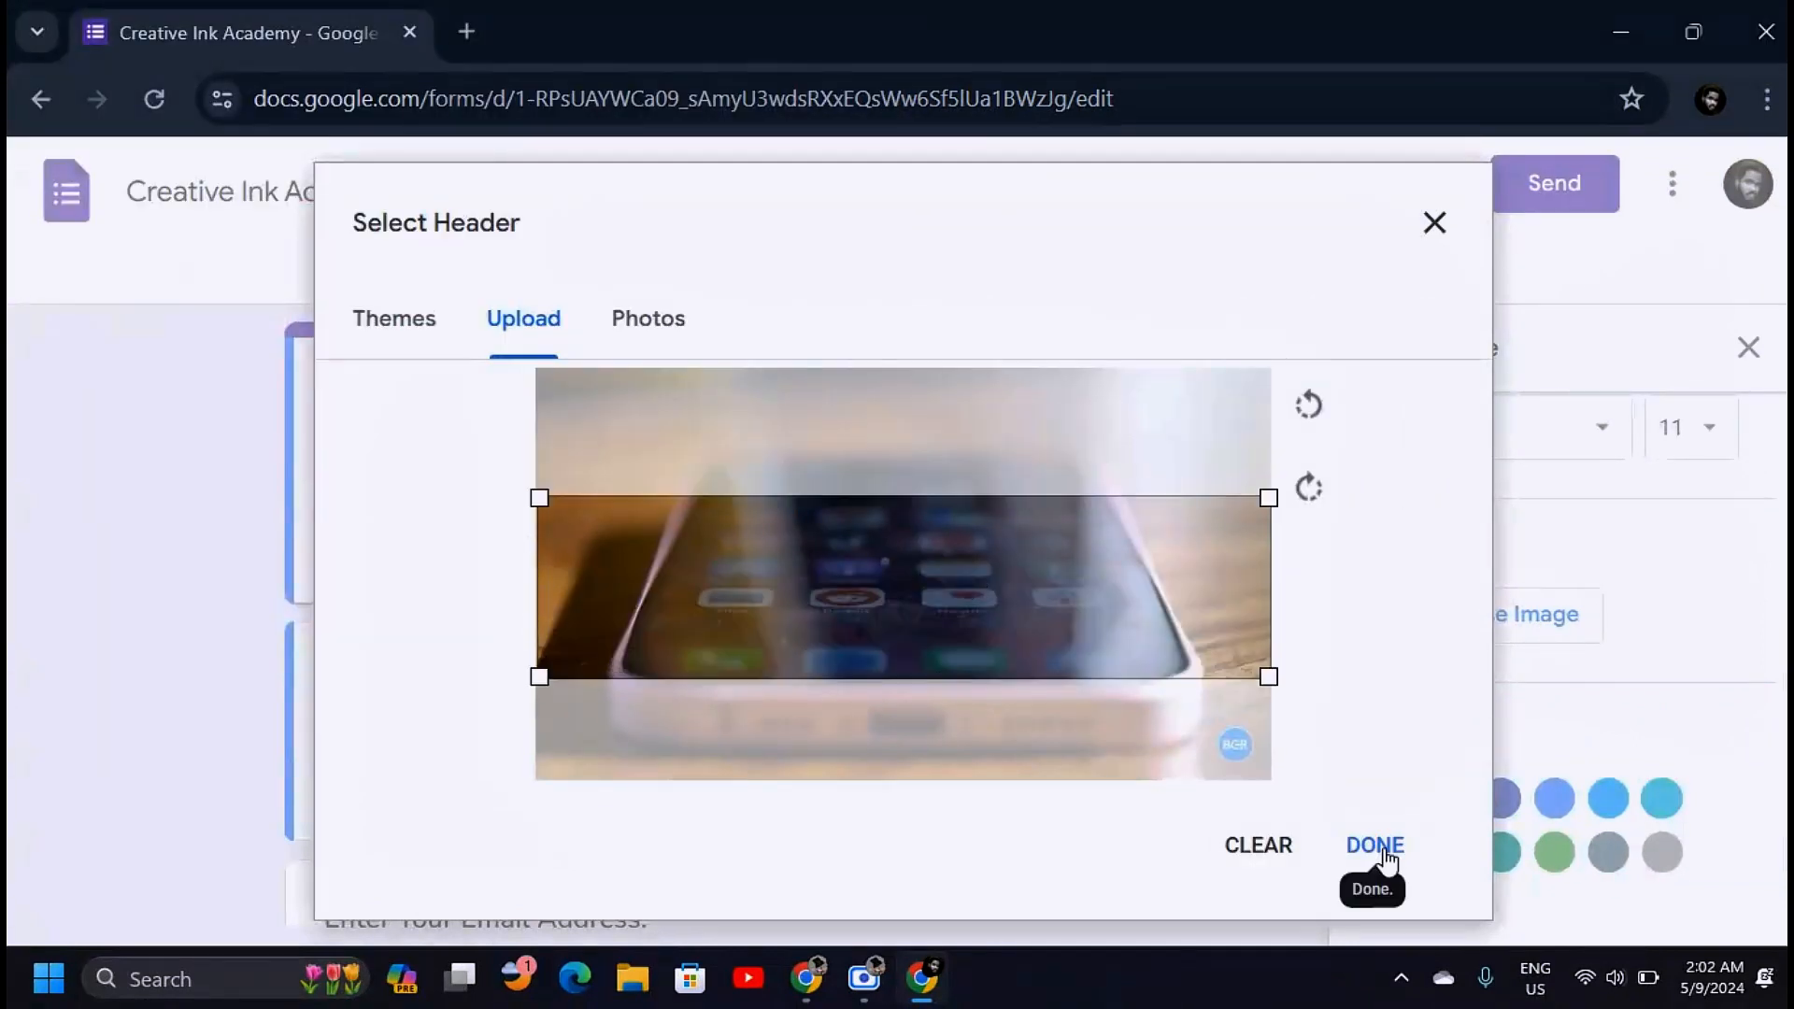
{"action": "left_click", "coordinate": [1375, 845]}
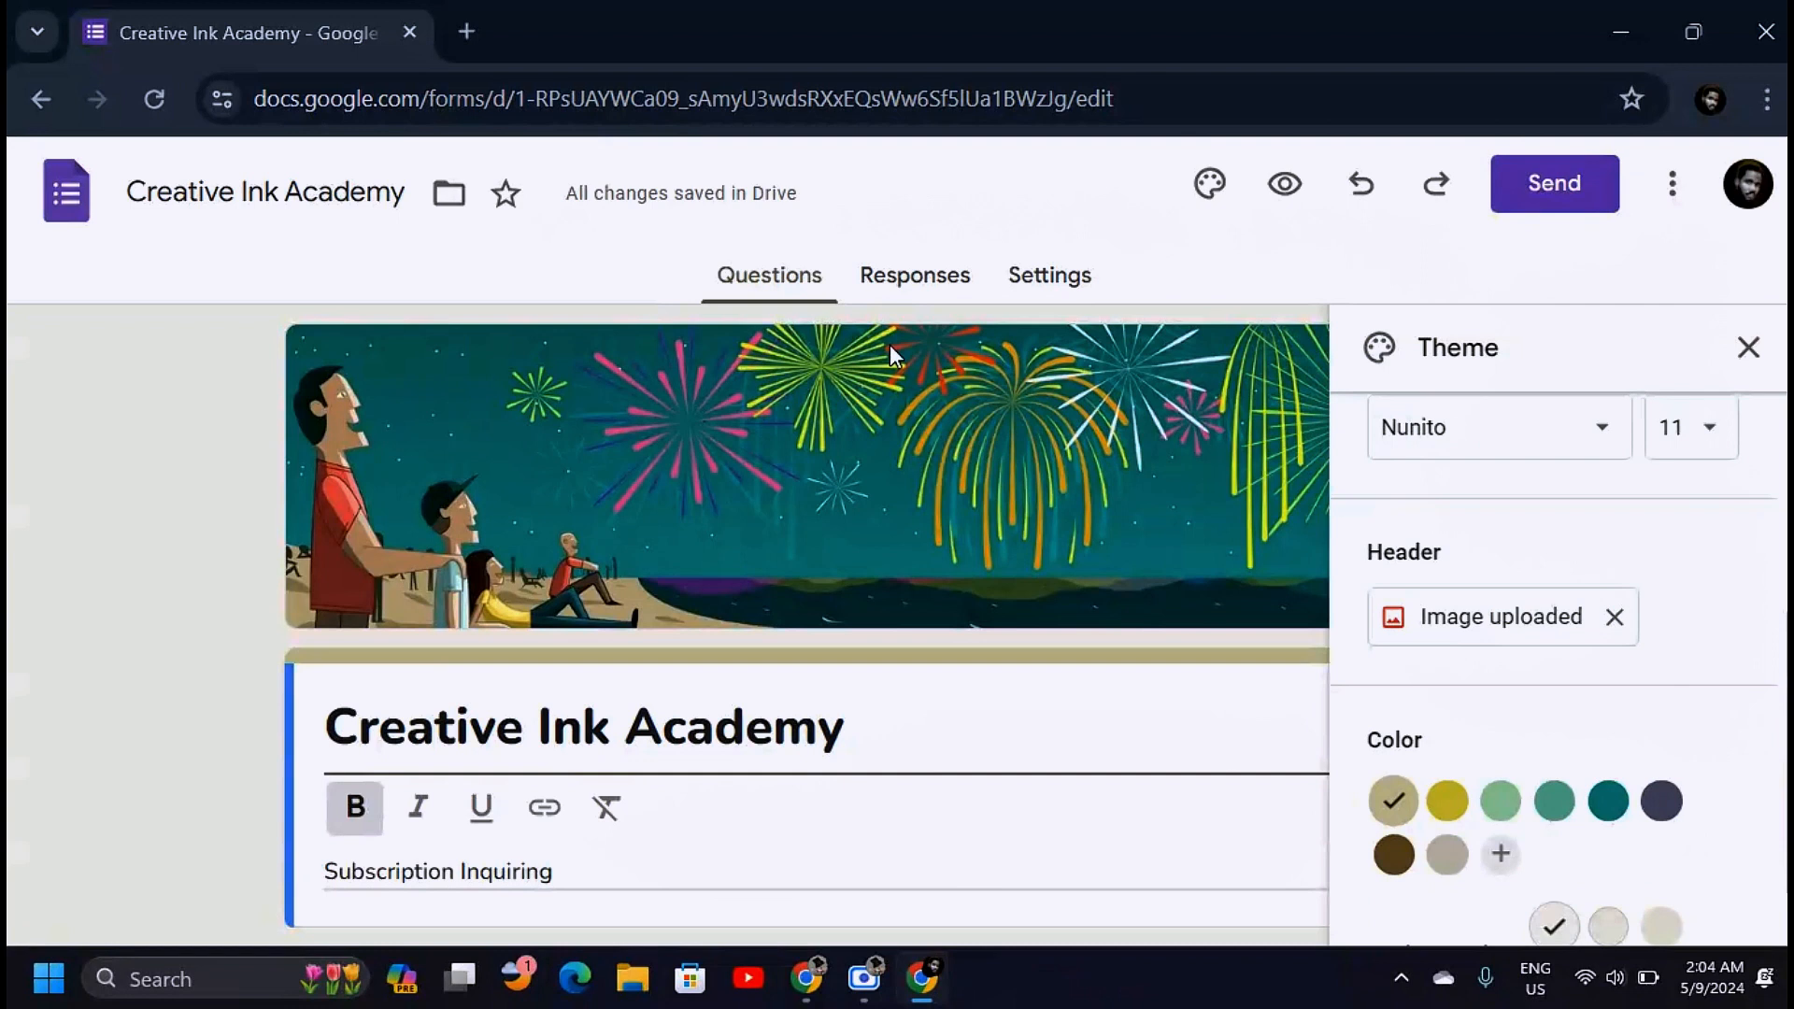
Add a custom purple theme colour and choose the darkest background shade
{"action": "scroll", "coordinate": [1570, 710], "scroll_direction": "down", "scroll_amount": 1}
{"action": "left_click", "coordinate": [1501, 755]}
{"action": "left_click", "coordinate": [1588, 640]}
{"action": "left_click_drag", "start_coordinate": [1588, 640], "coordinate": [1608, 640]}
{"action": "left_click", "coordinate": [1651, 751]}
{"action": "left_click", "coordinate": [1647, 867]}
{"action": "left_click", "coordinate": [1707, 868]}
{"action": "left_click", "coordinate": [1261, 465]}
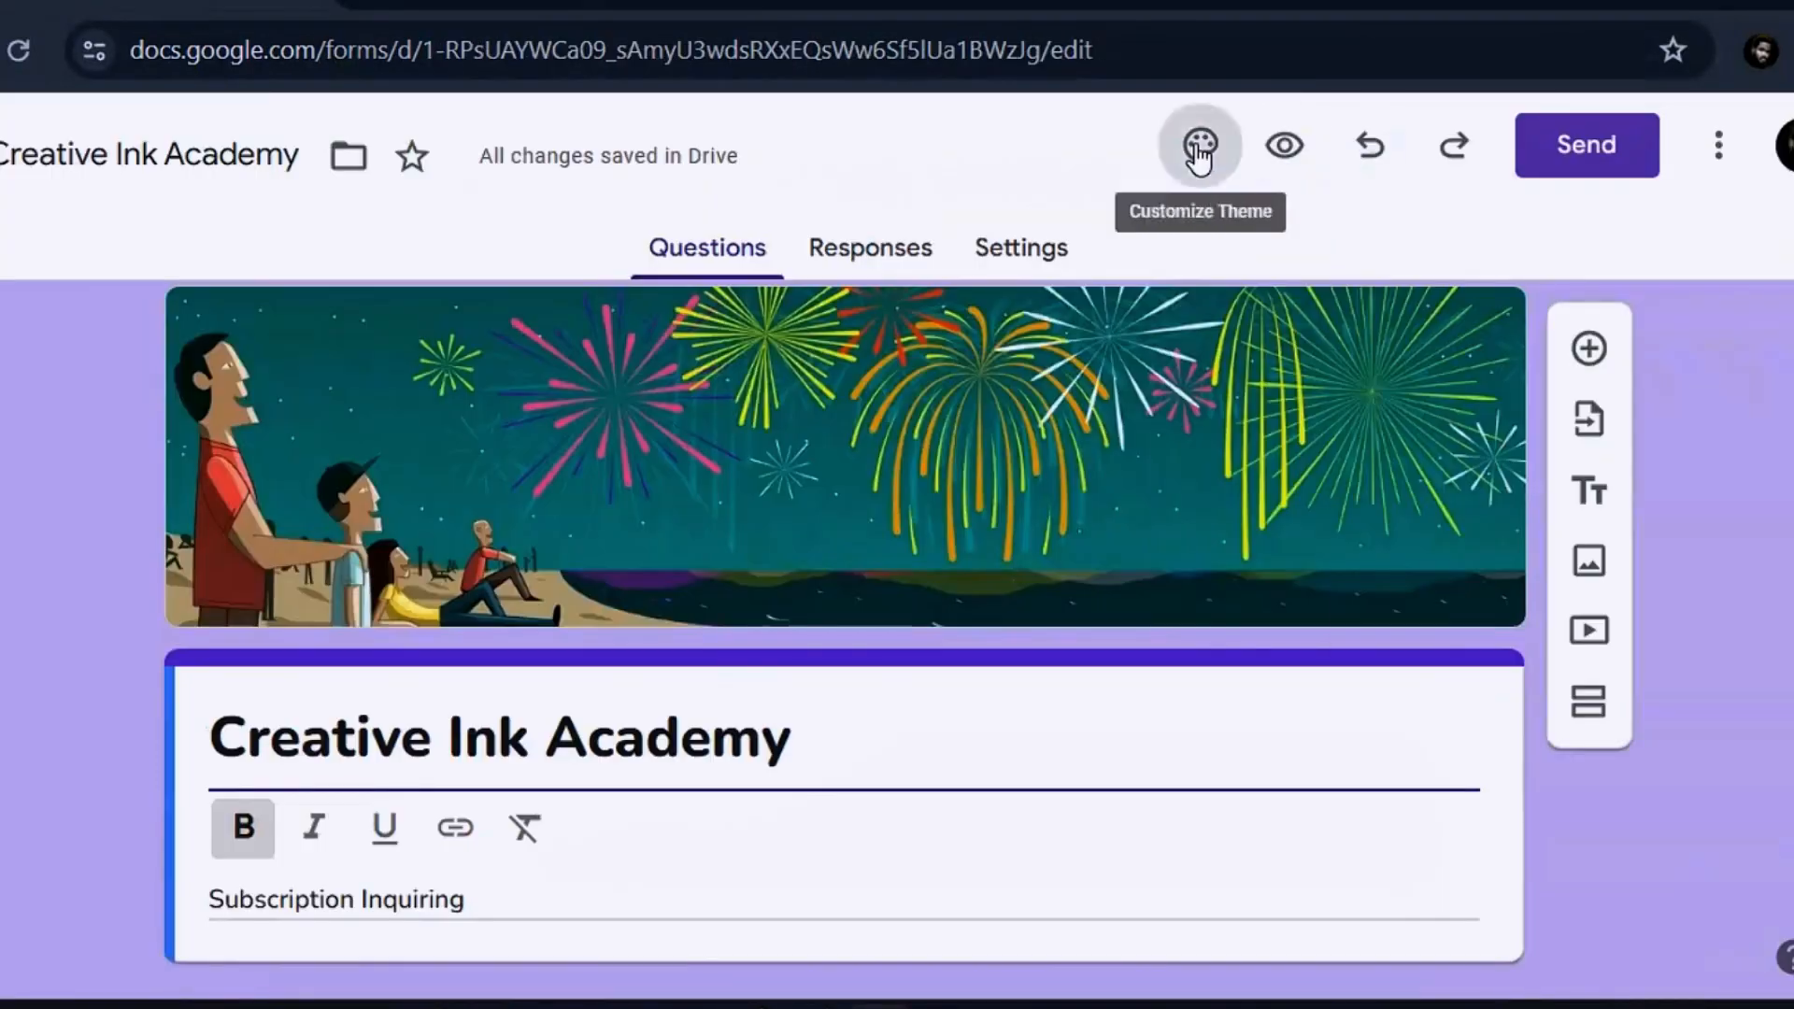
Preview the restyled form with its phone photo header, blue theme colour and pale blue background
{"action": "left_click", "coordinate": [1201, 149]}
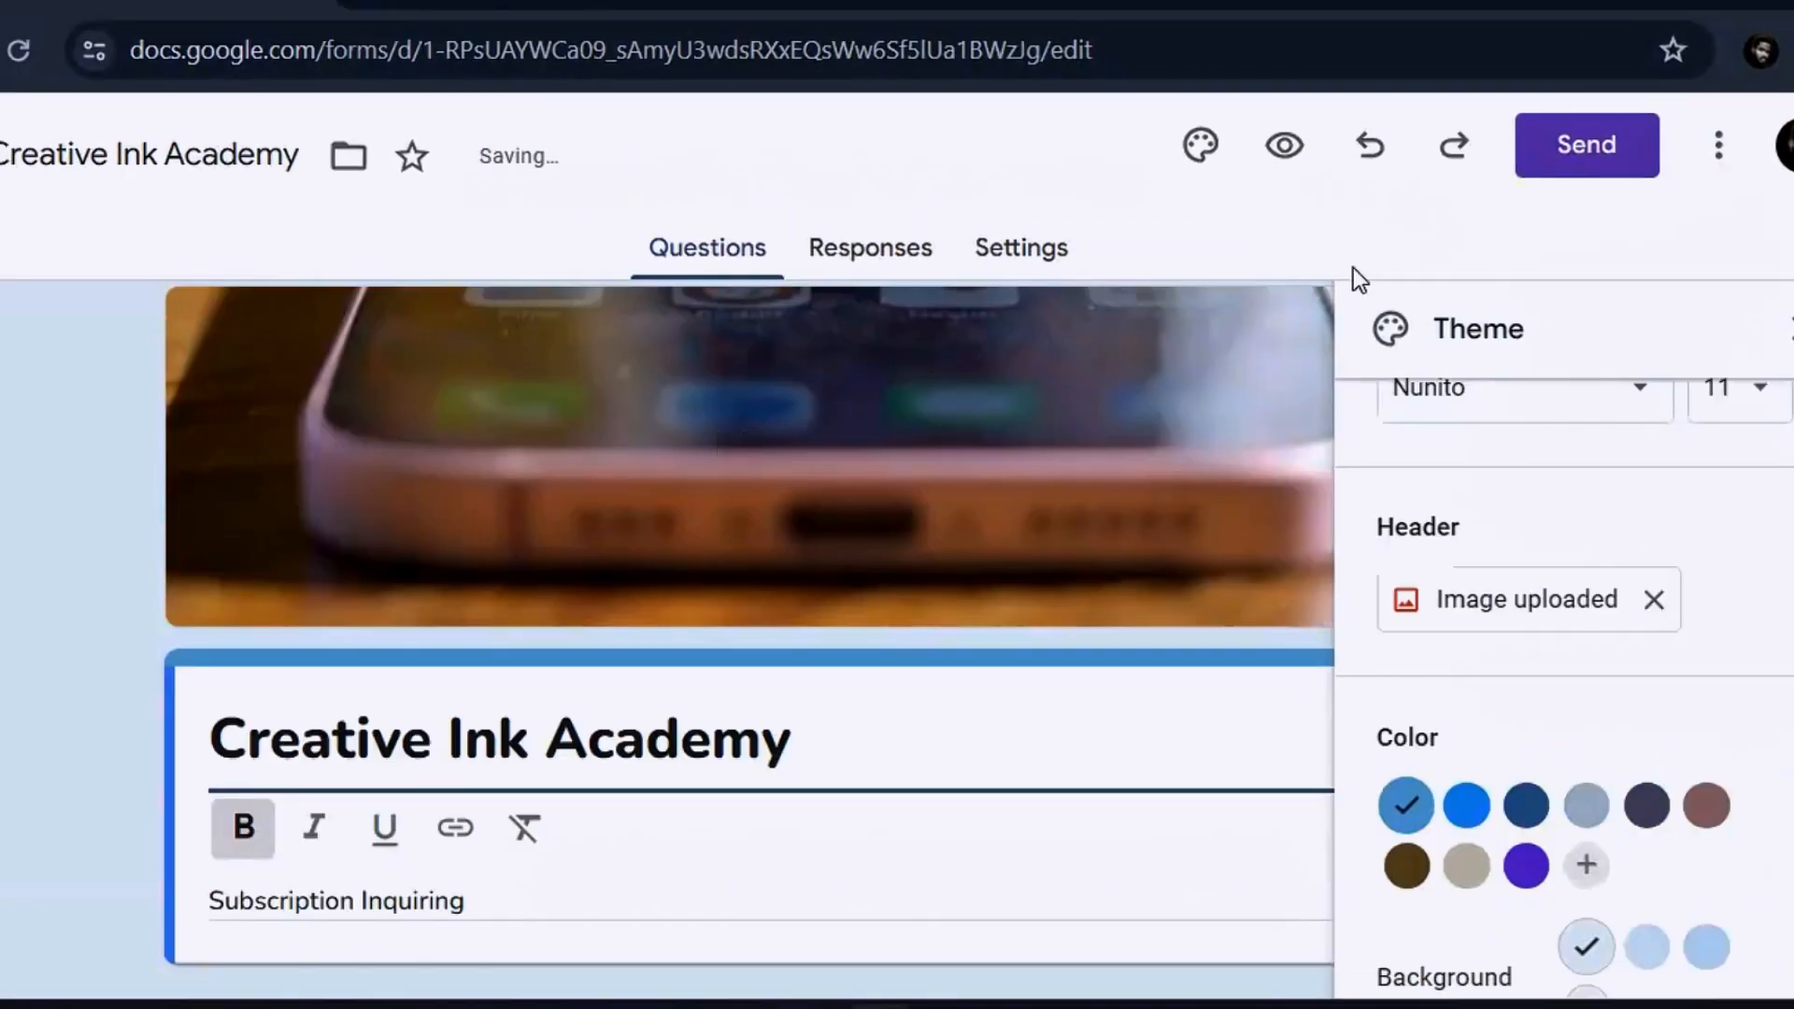
{"action": "left_click", "coordinate": [1290, 142]}
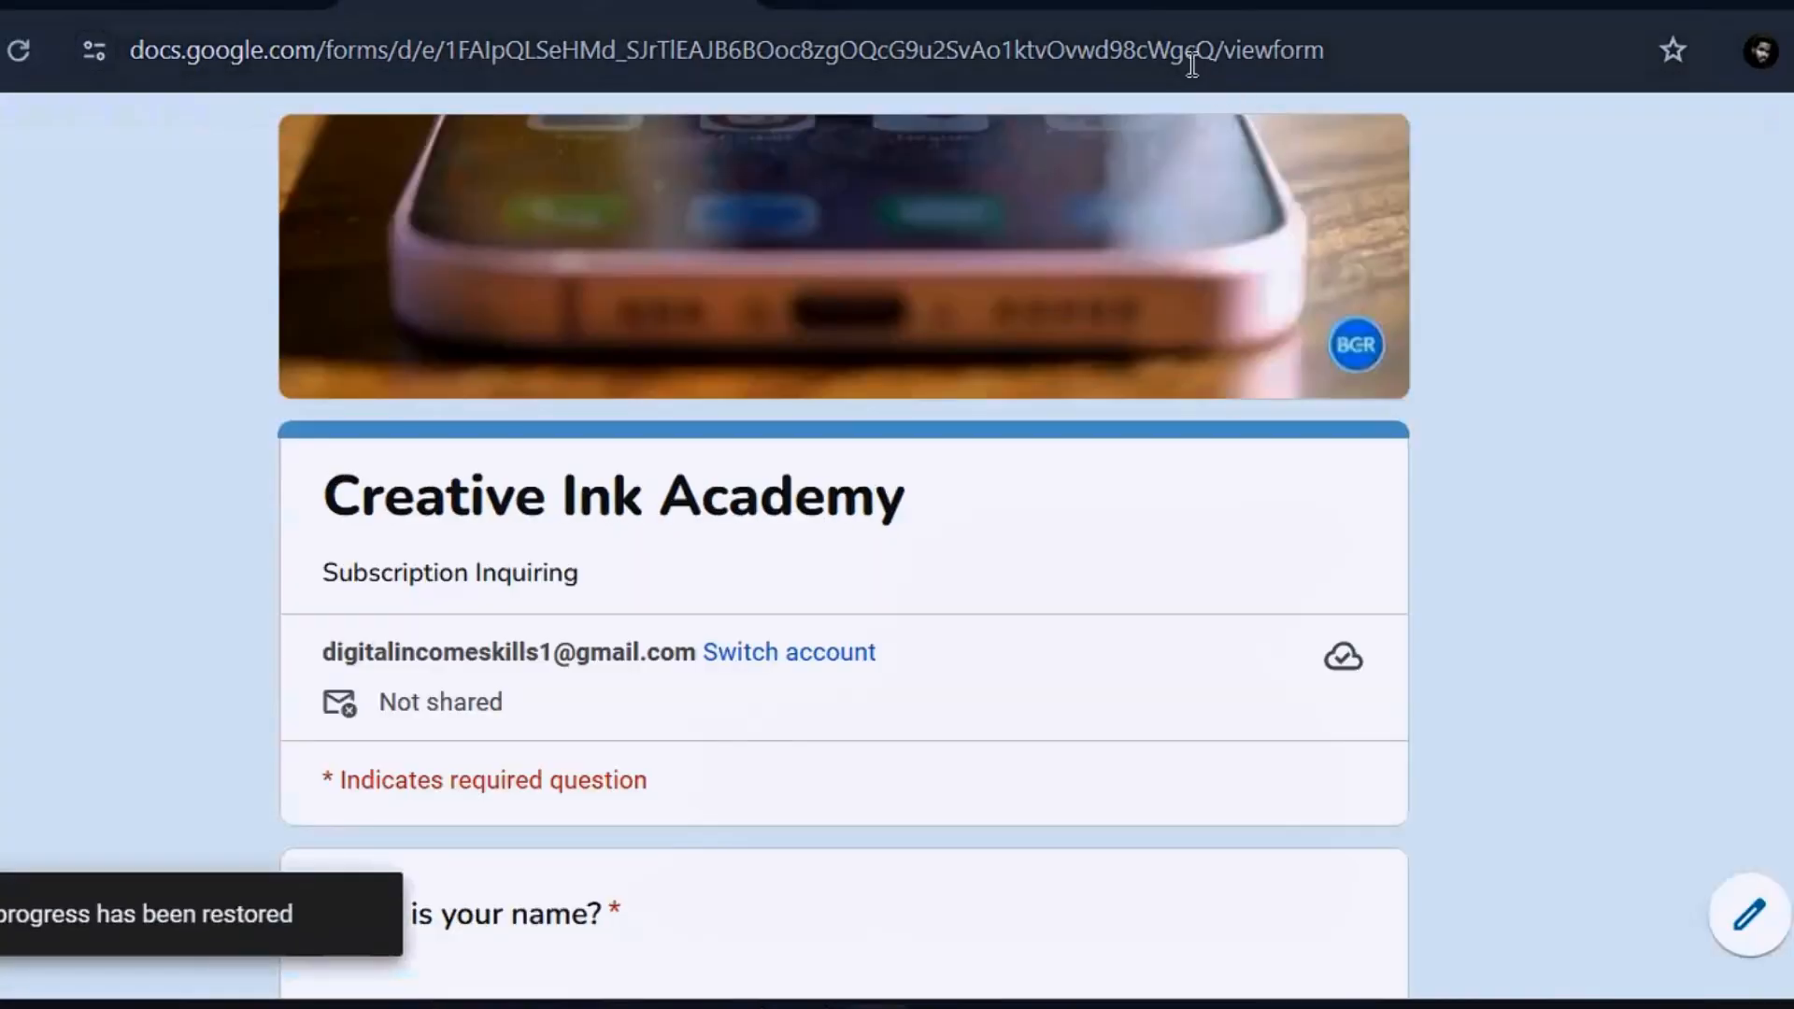
{"action": "scroll", "coordinate": [844, 545], "scroll_direction": "down", "scroll_amount": 6}
{"action": "scroll", "coordinate": [844, 545], "scroll_direction": "up", "scroll_amount": 6}
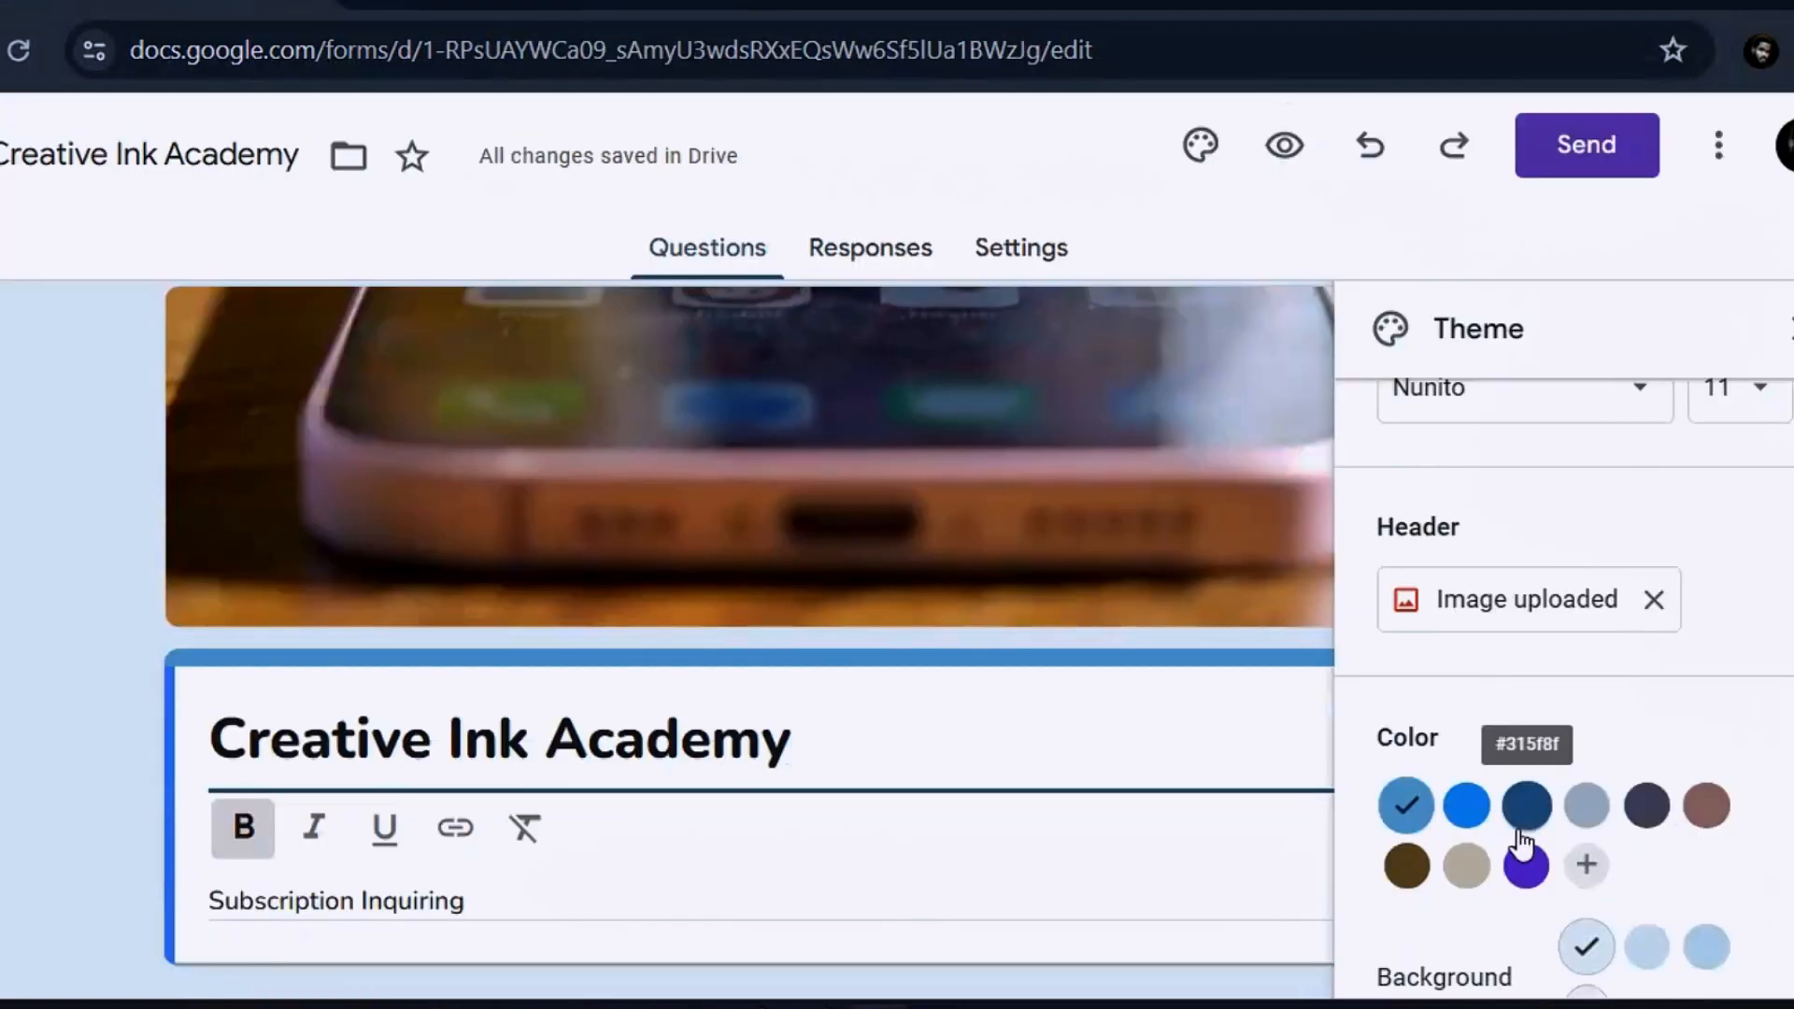
Apply the purple theme colour and check it in preview
{"action": "left_click", "coordinate": [1527, 865]}
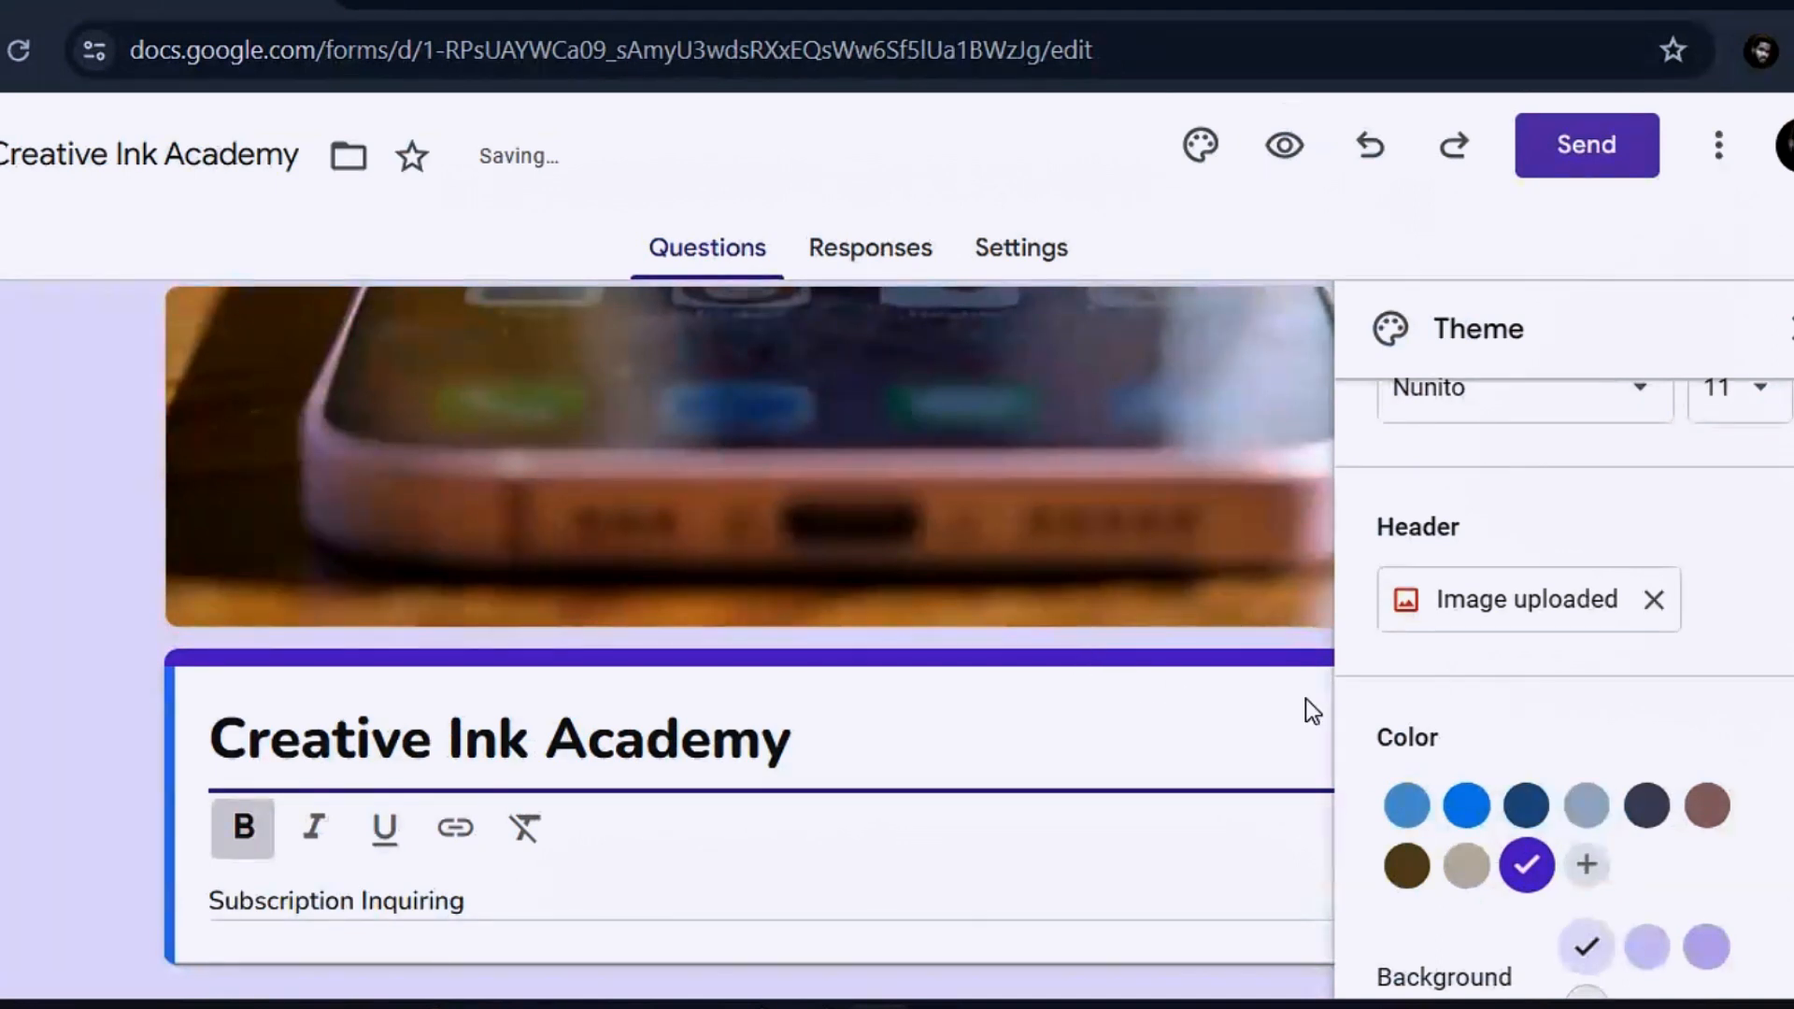
{"action": "left_click", "coordinate": [1293, 150]}
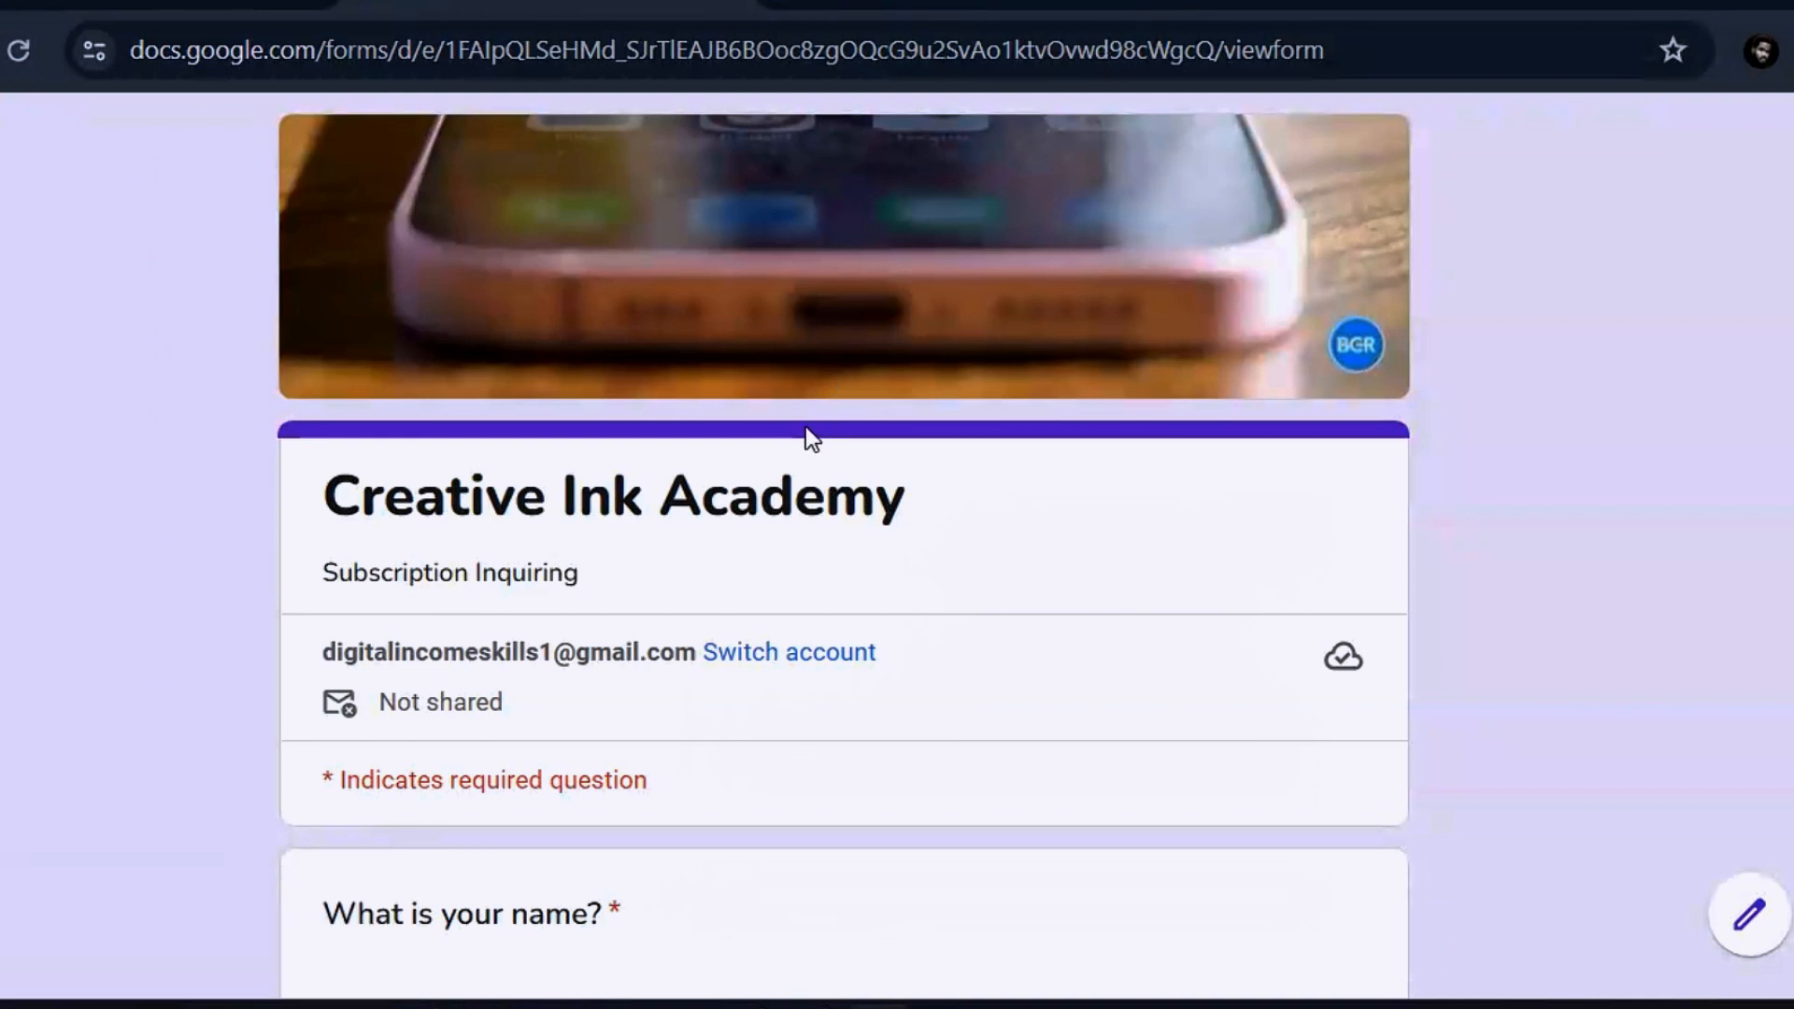
{"action": "left_click", "coordinate": [215, 3]}
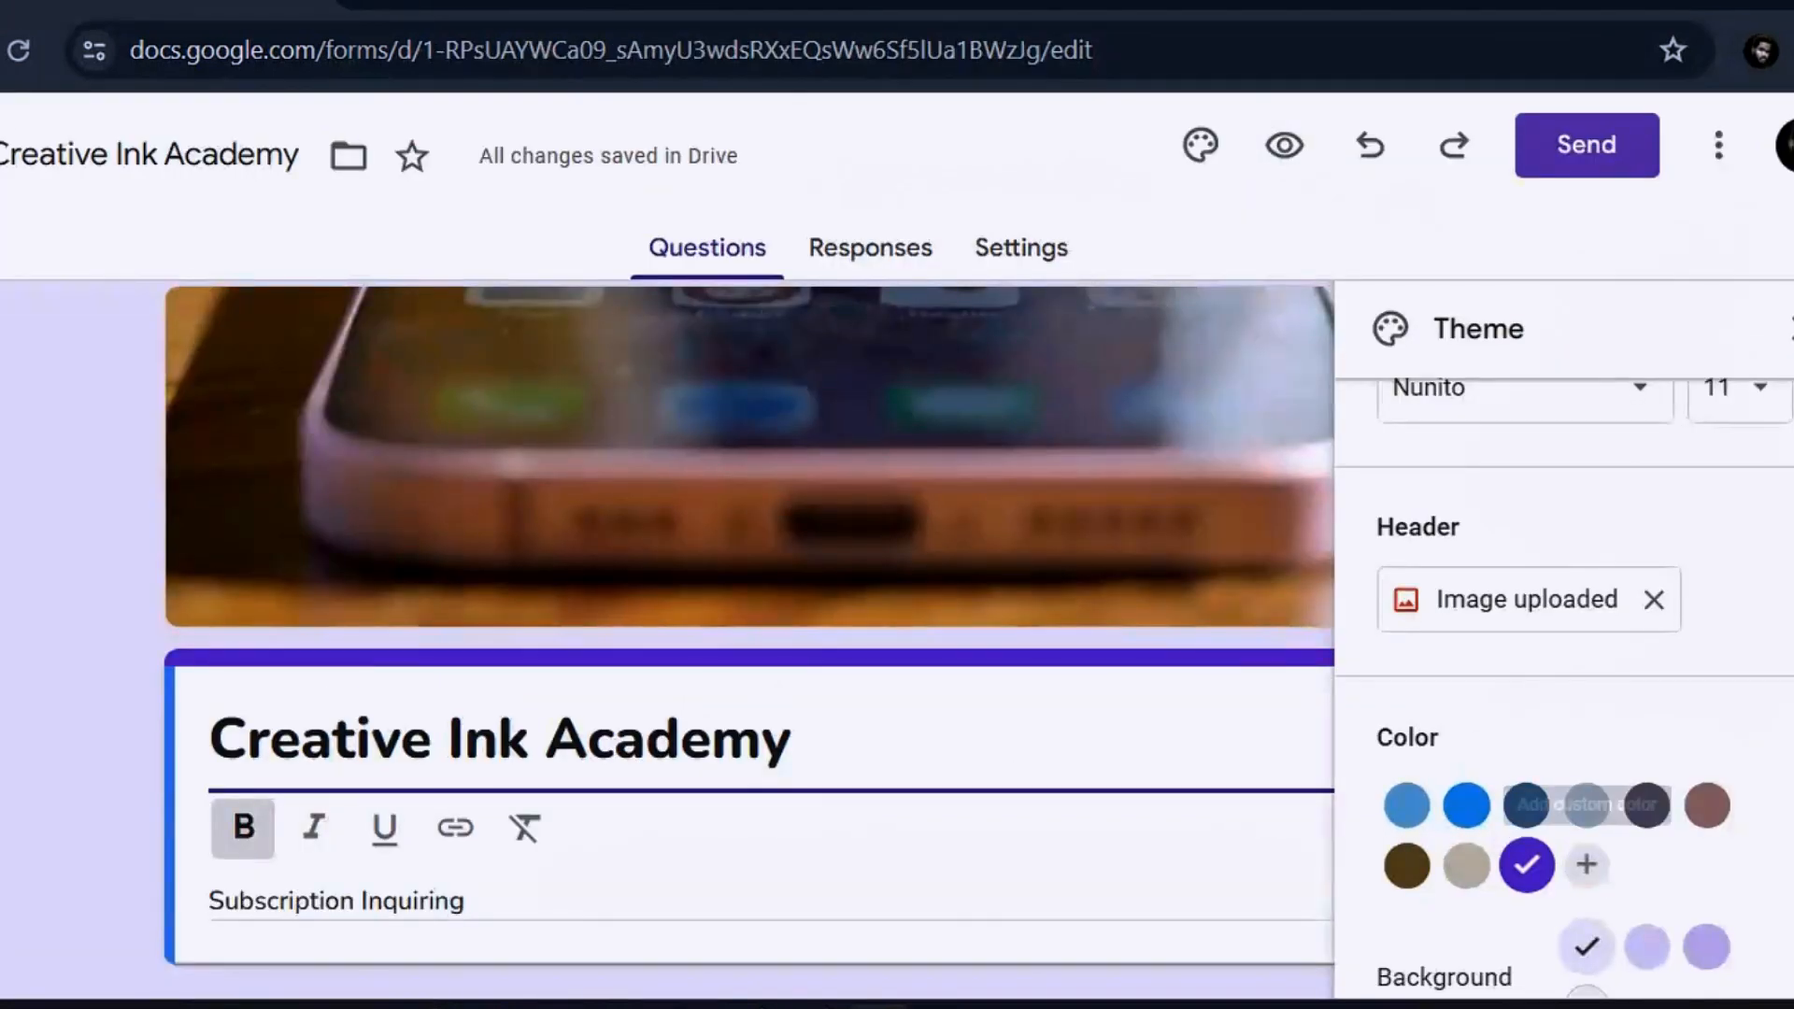
Set the form background to the darkest purple swatch and preview the result
{"action": "scroll", "coordinate": [1563, 655], "scroll_direction": "down", "scroll_amount": 1}
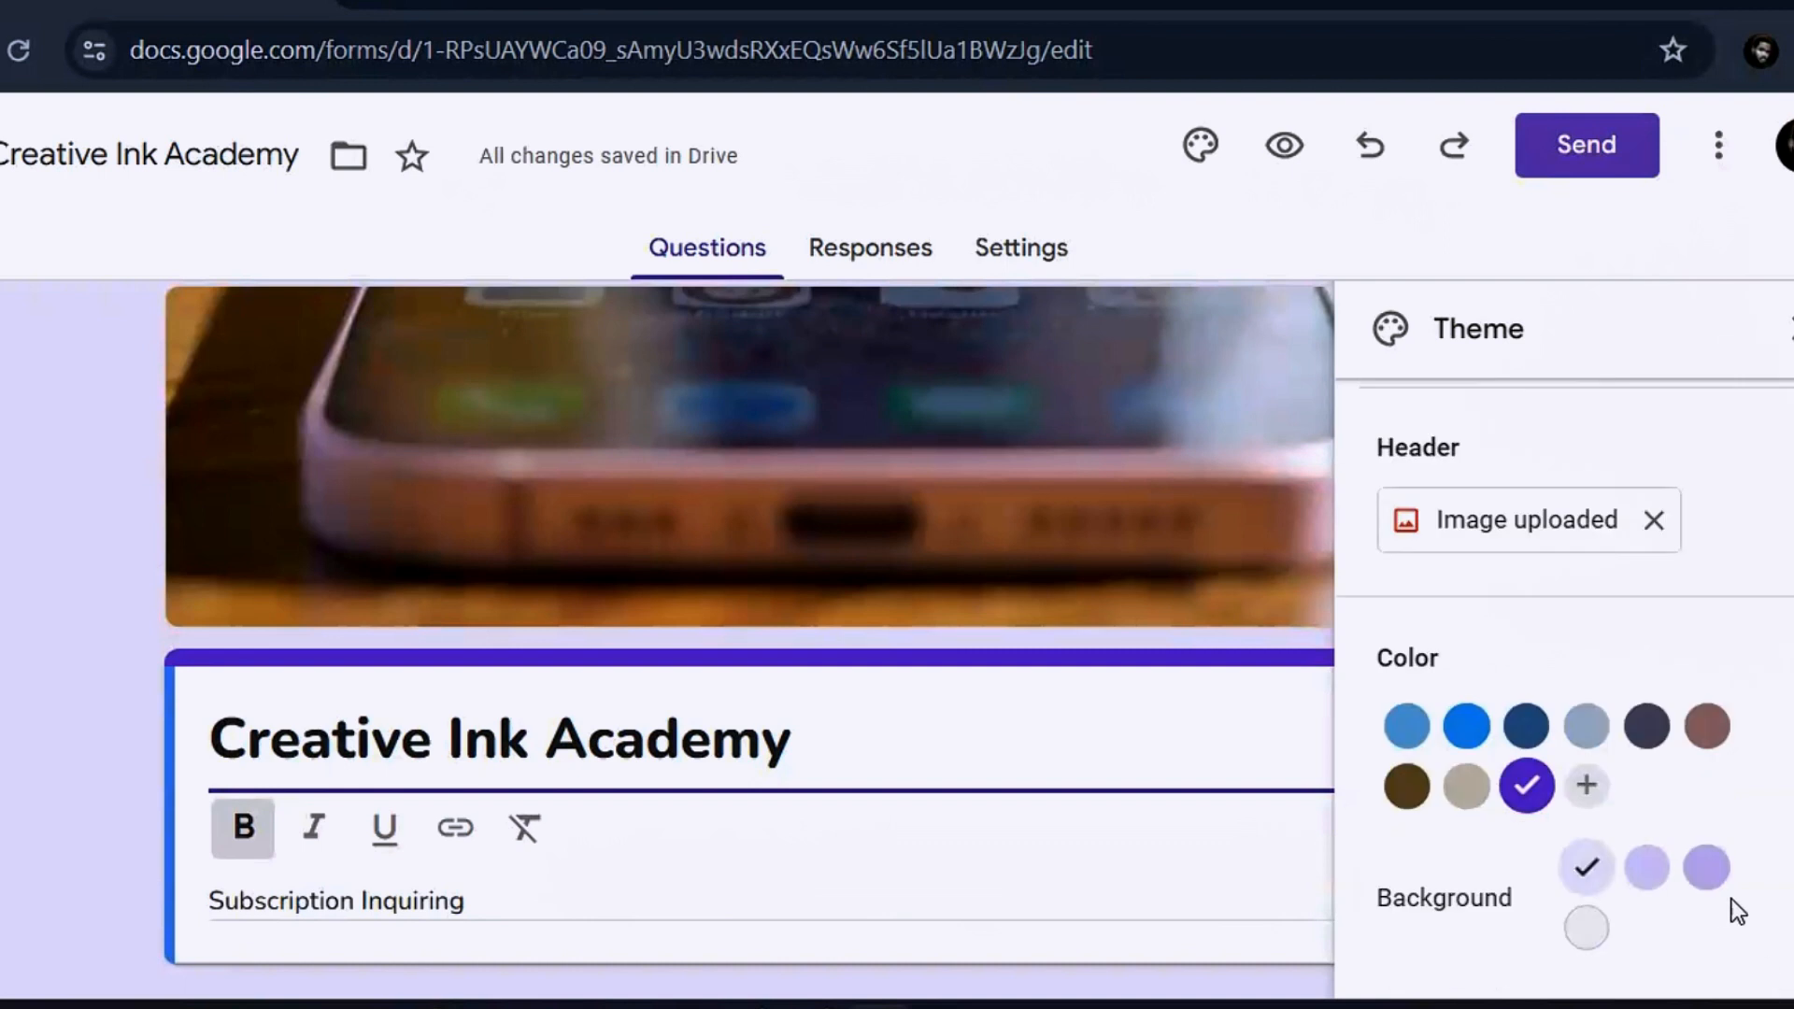
{"action": "left_click", "coordinate": [1706, 872]}
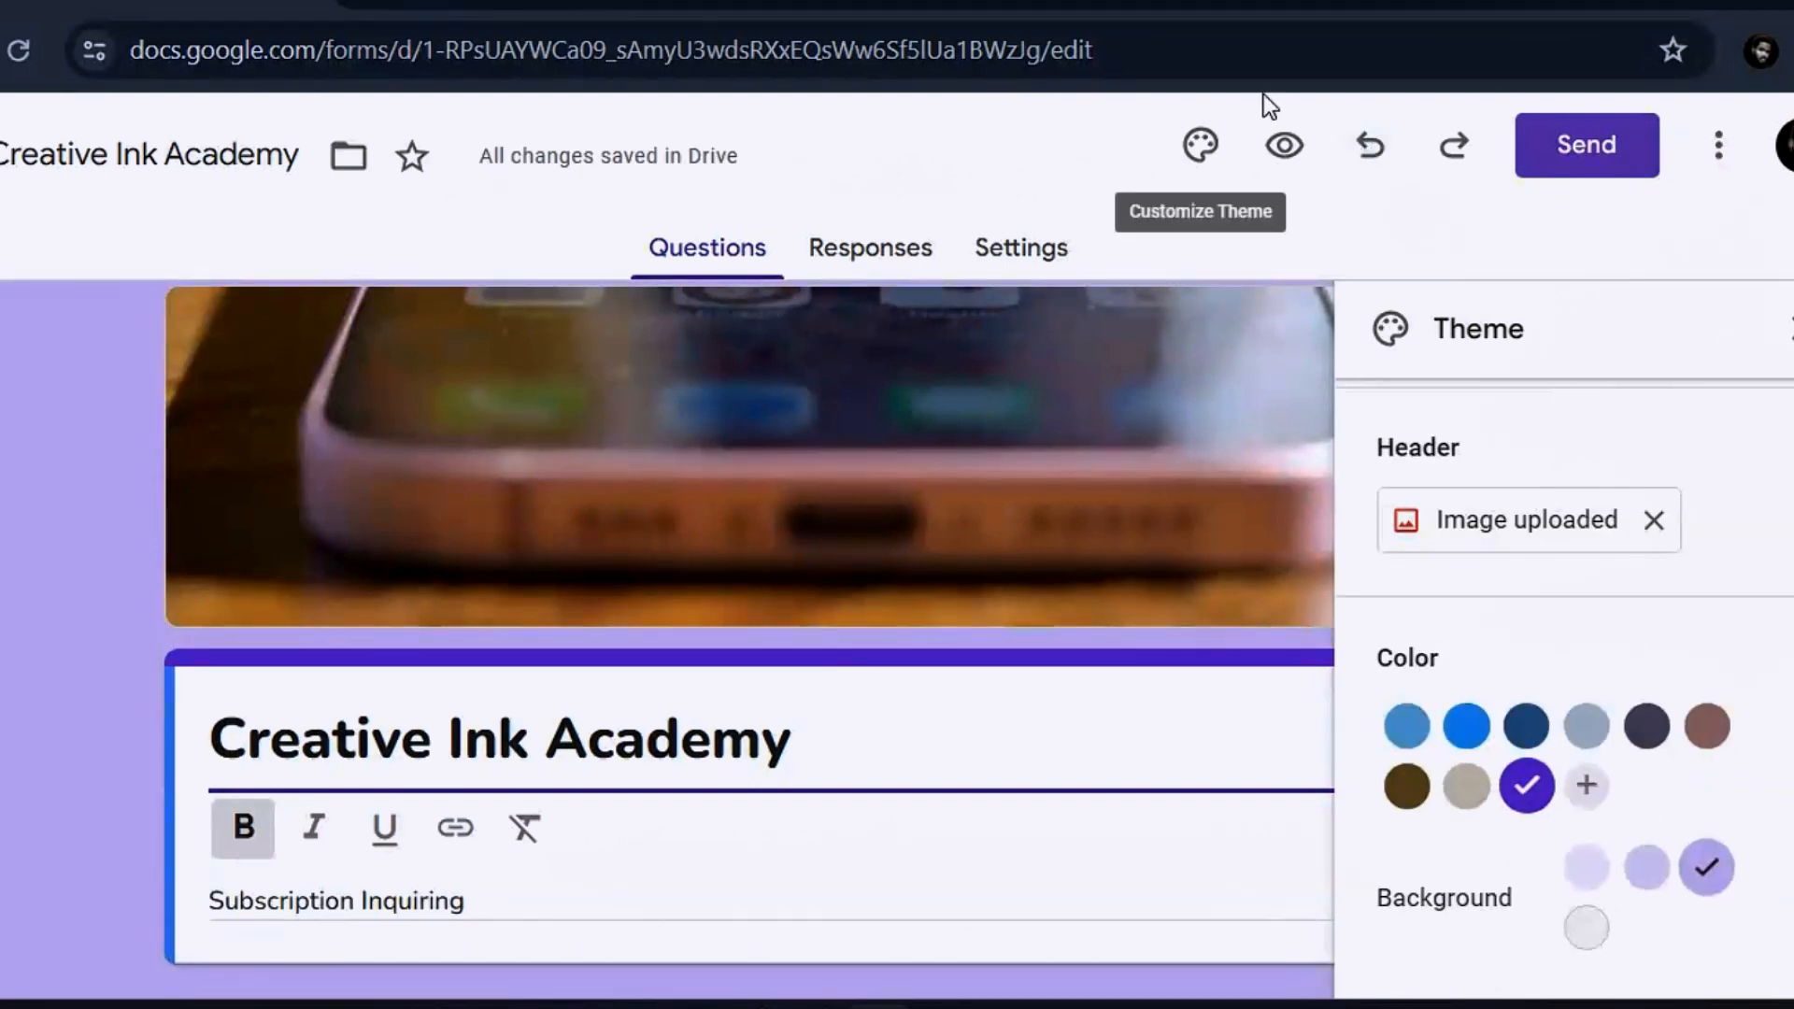
{"action": "left_click", "coordinate": [1281, 142]}
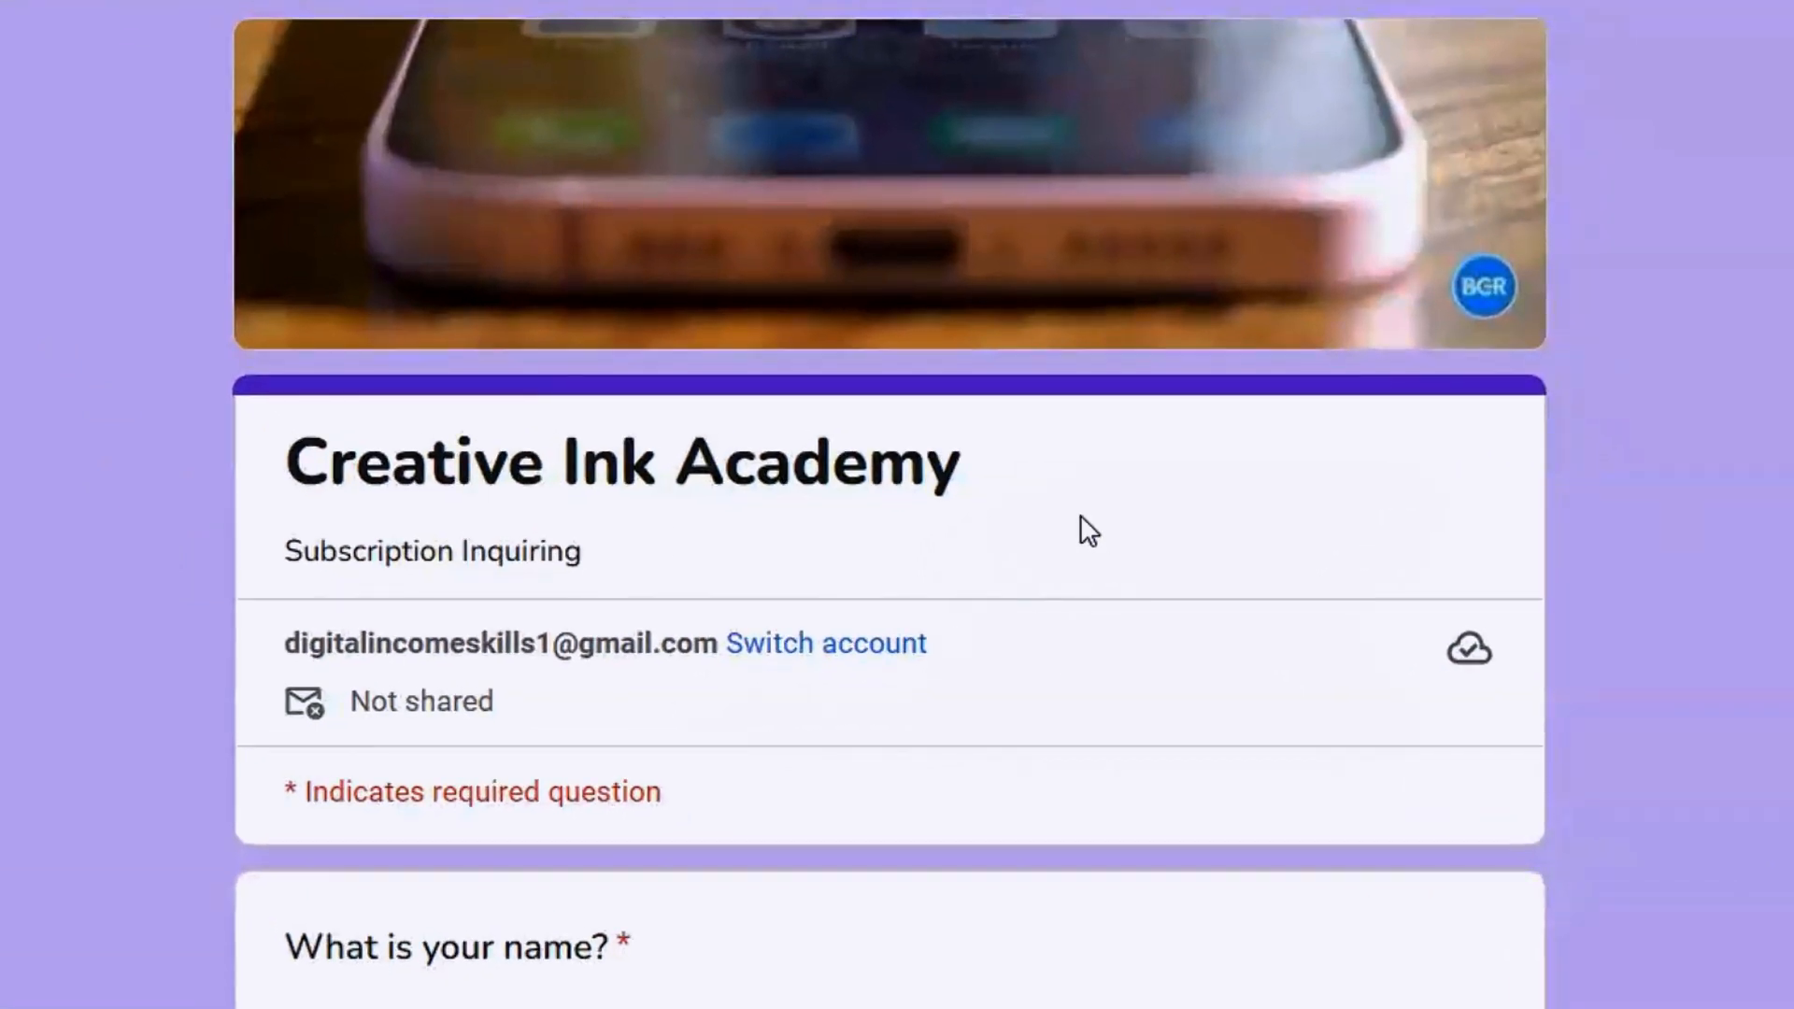
{"action": "scroll", "coordinate": [897, 504], "scroll_direction": "down", "scroll_amount": 10}
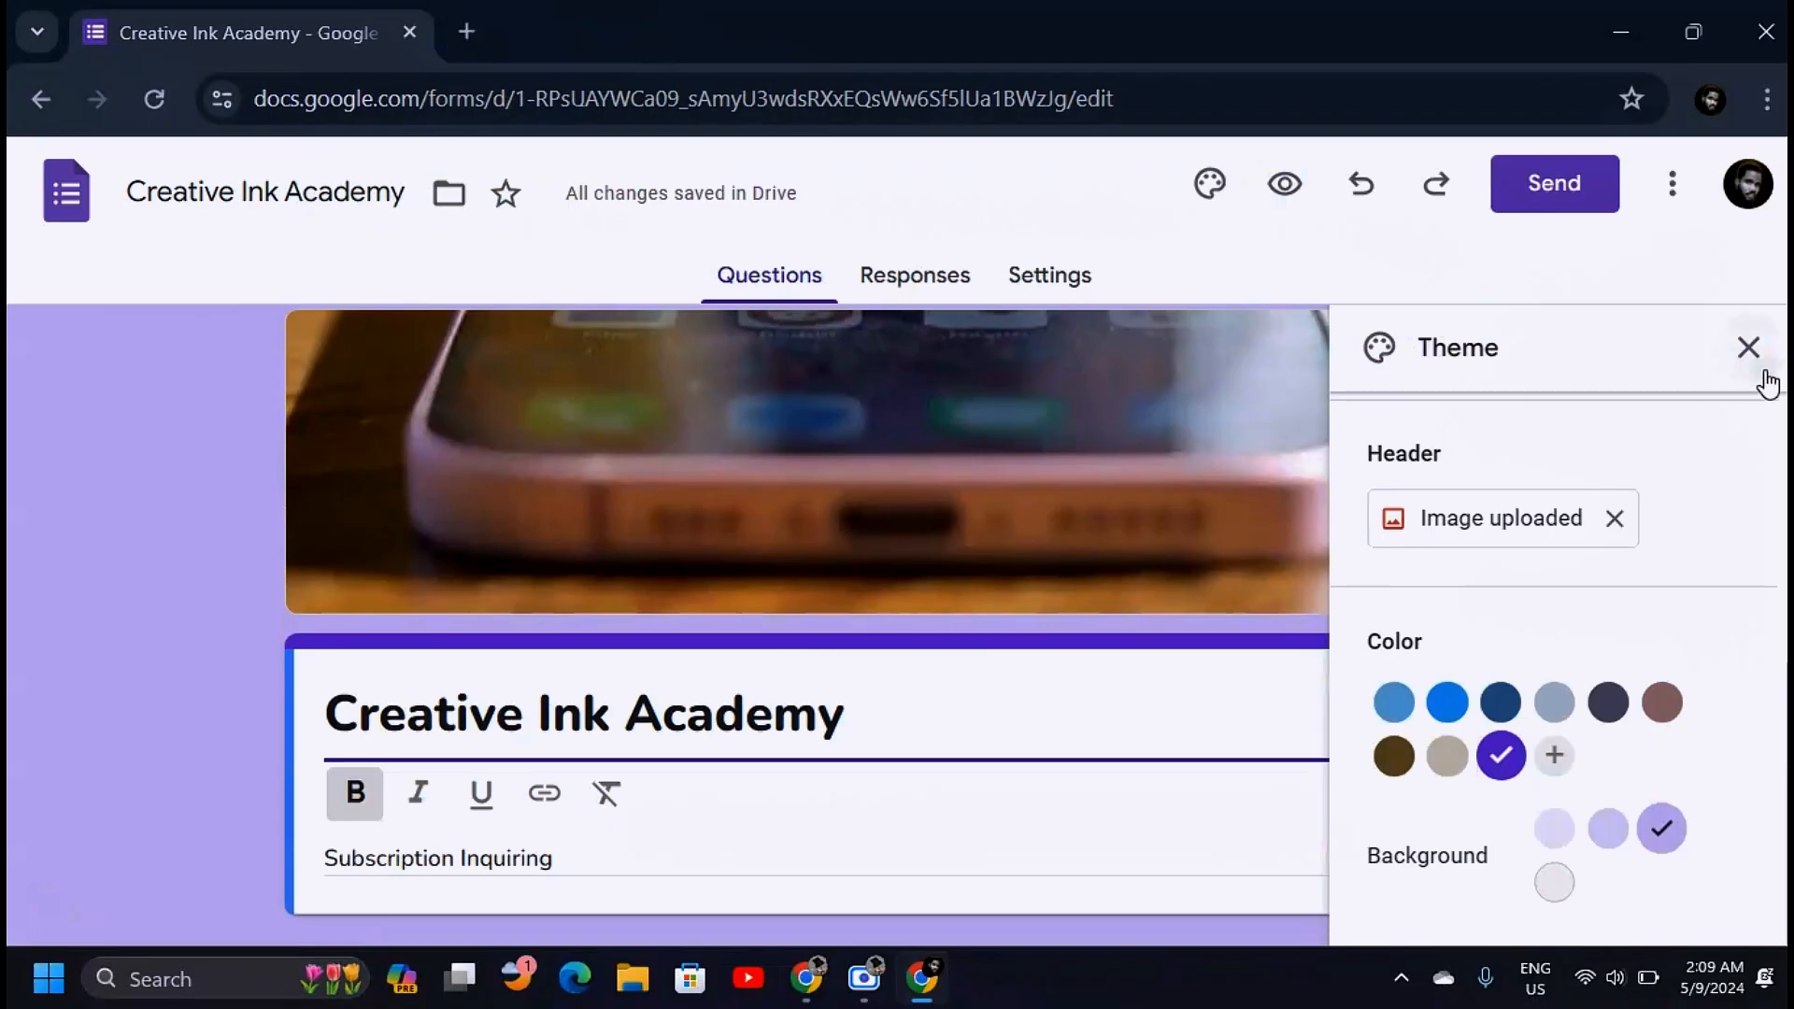
Open the Send dialog and bring up the form's sharing link
{"action": "left_click", "coordinate": [1759, 366]}
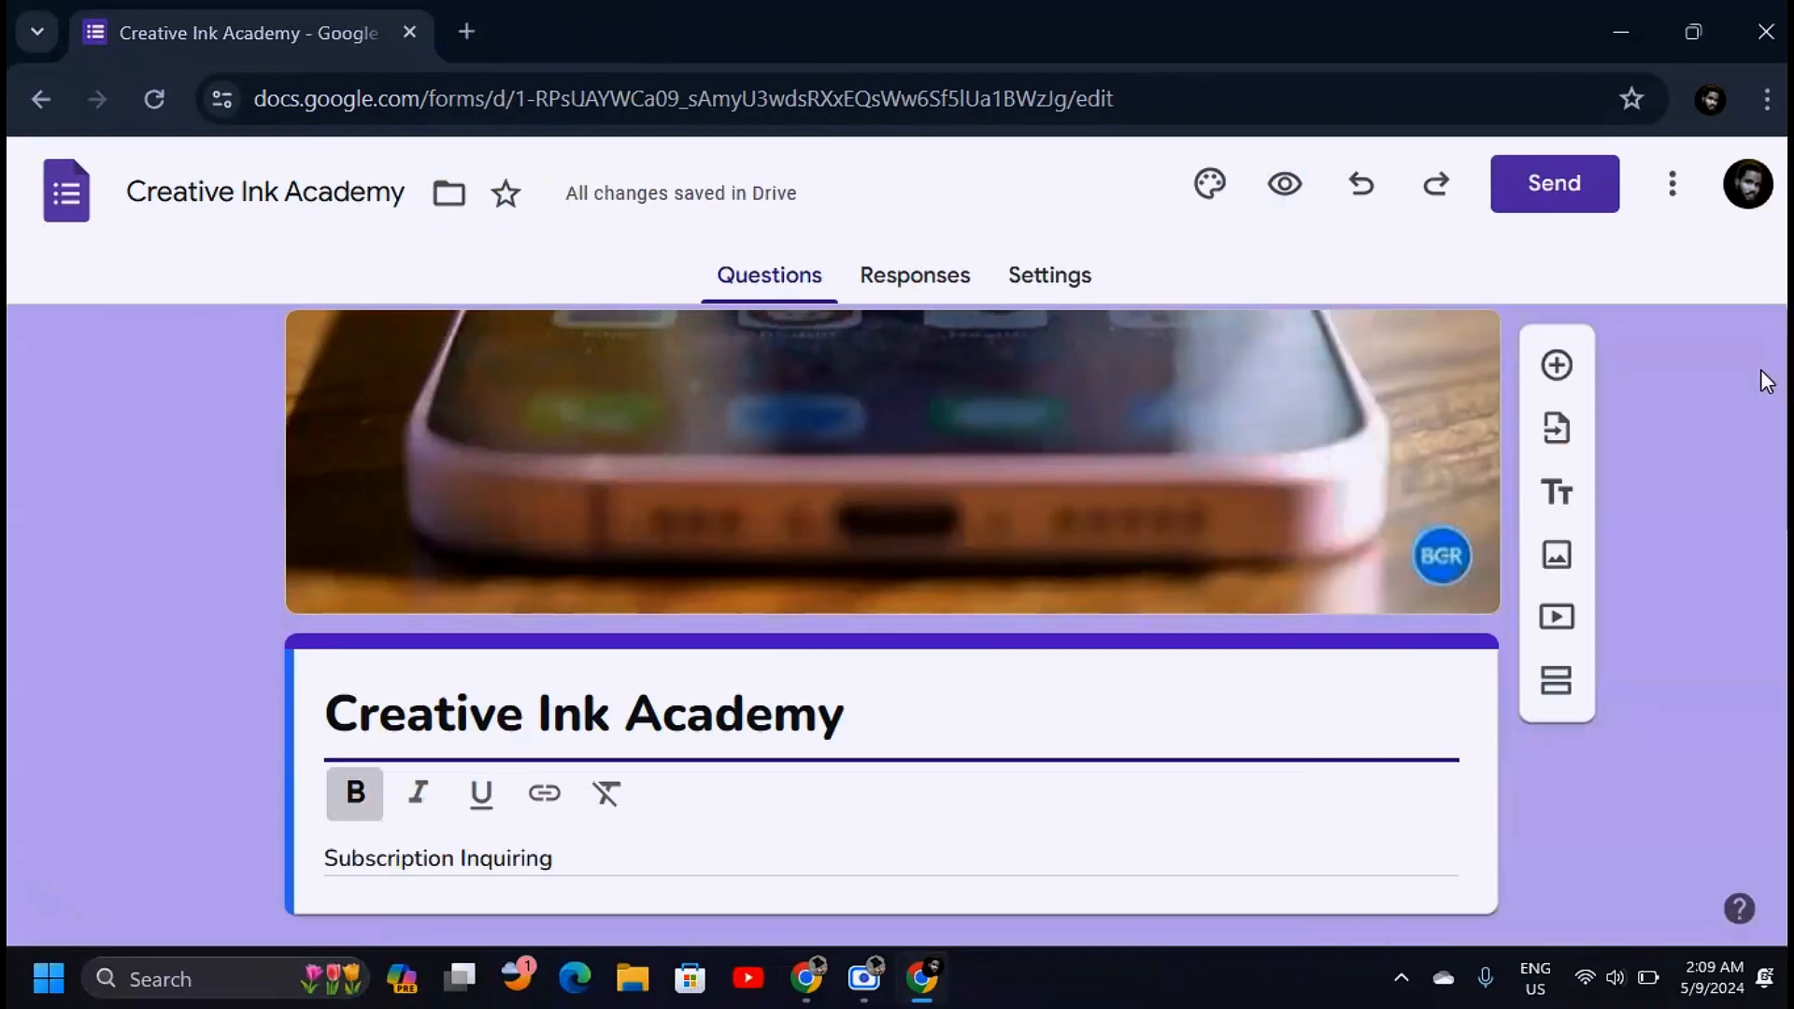
{"action": "left_click", "coordinate": [1550, 199]}
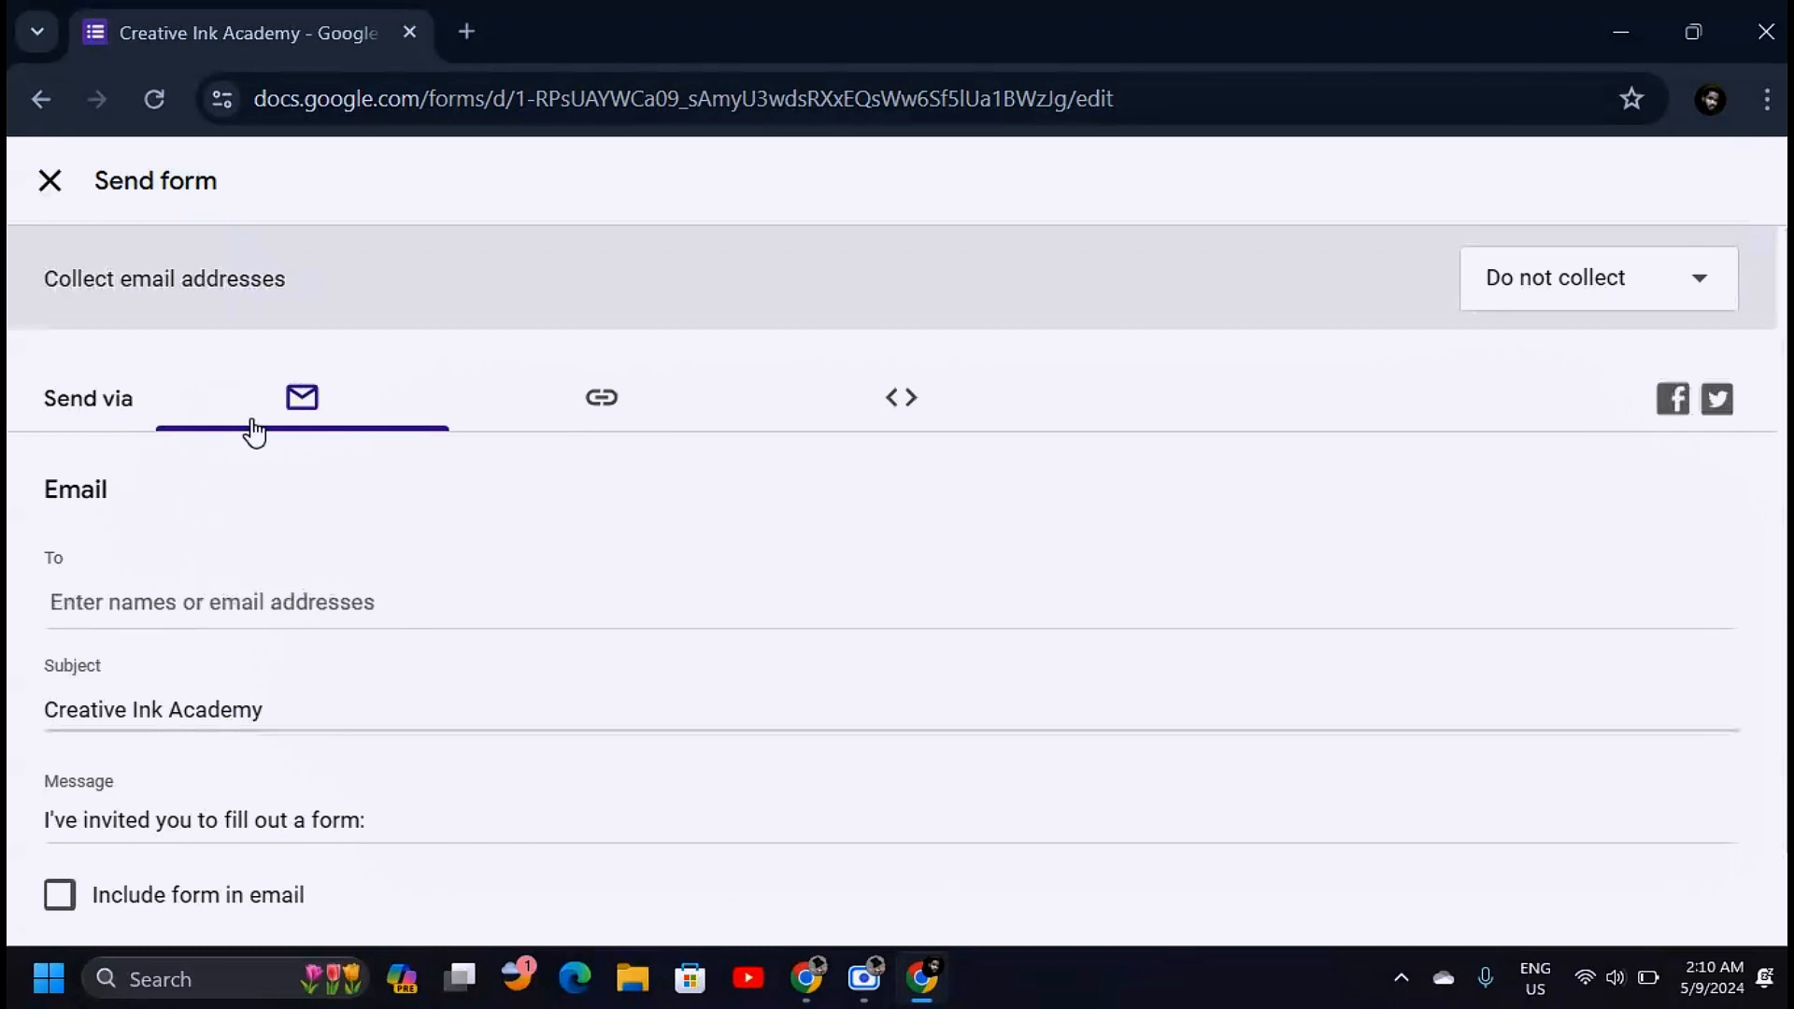
{"action": "left_click", "coordinate": [234, 602]}
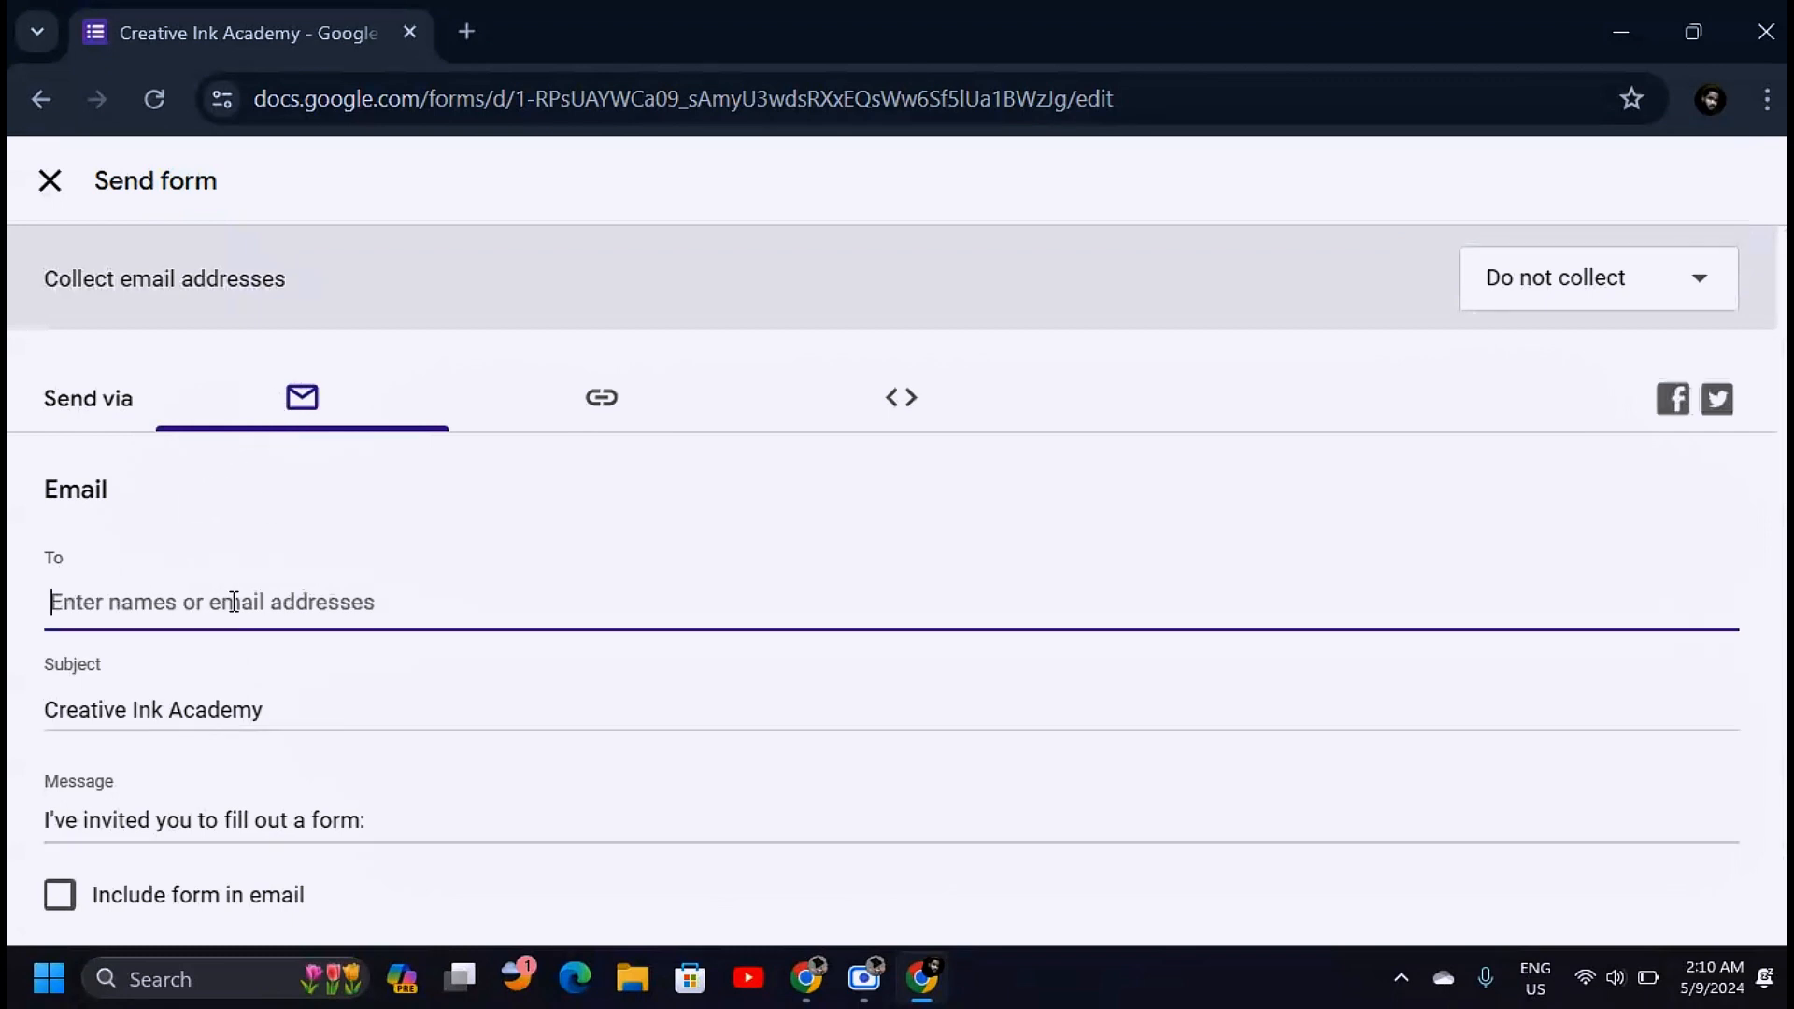
{"action": "left_click", "coordinate": [341, 395]}
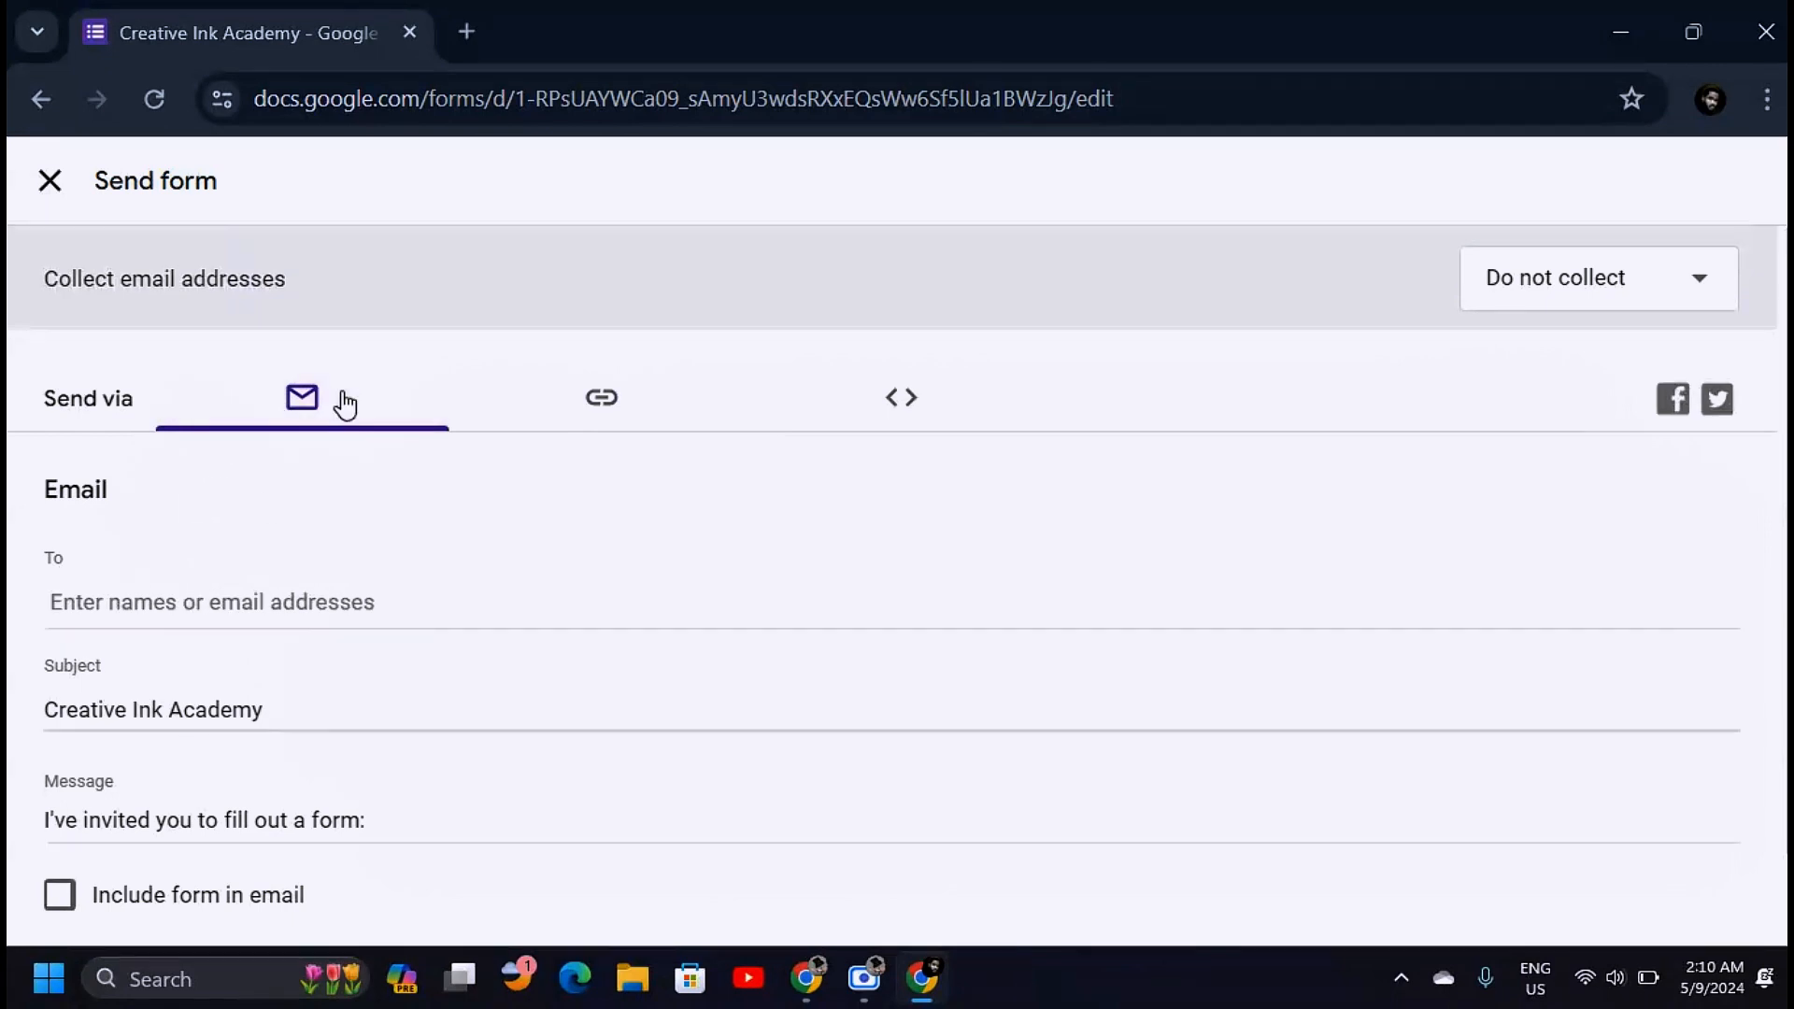
{"action": "left_click", "coordinate": [605, 407]}
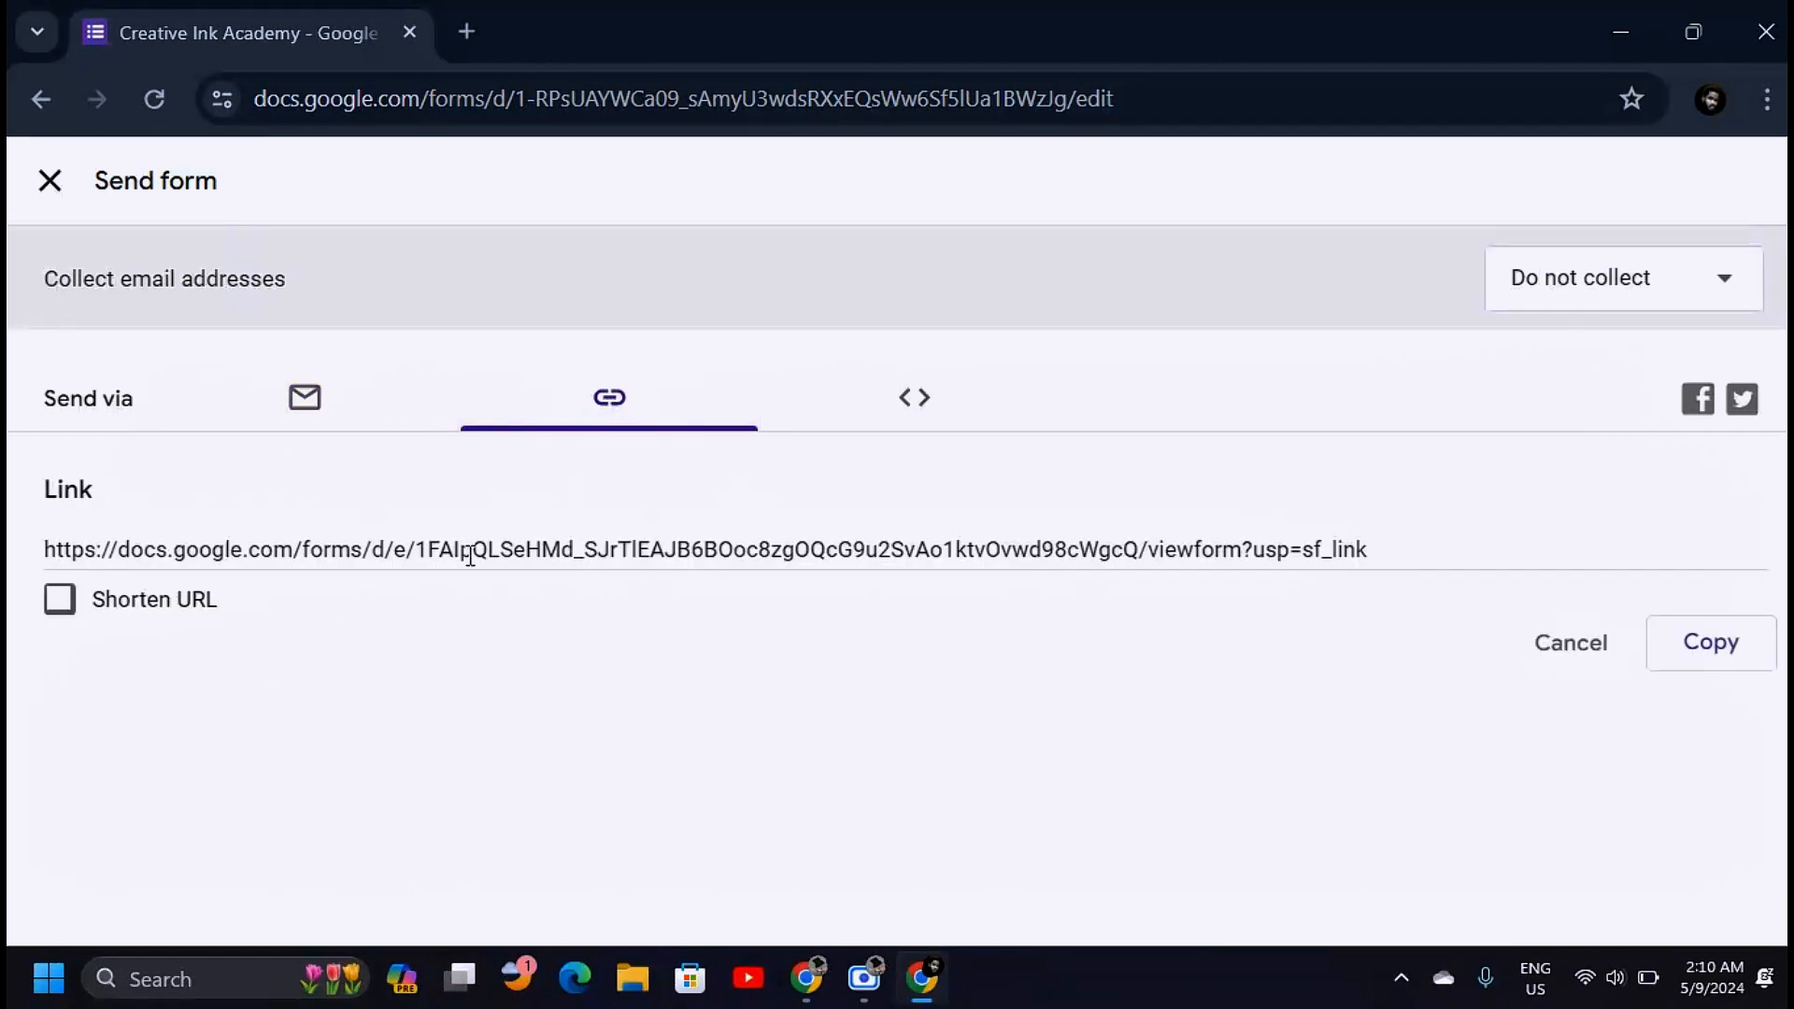
{"action": "left_click", "coordinate": [1015, 567]}
{"action": "key", "text": "ctrl+c"}
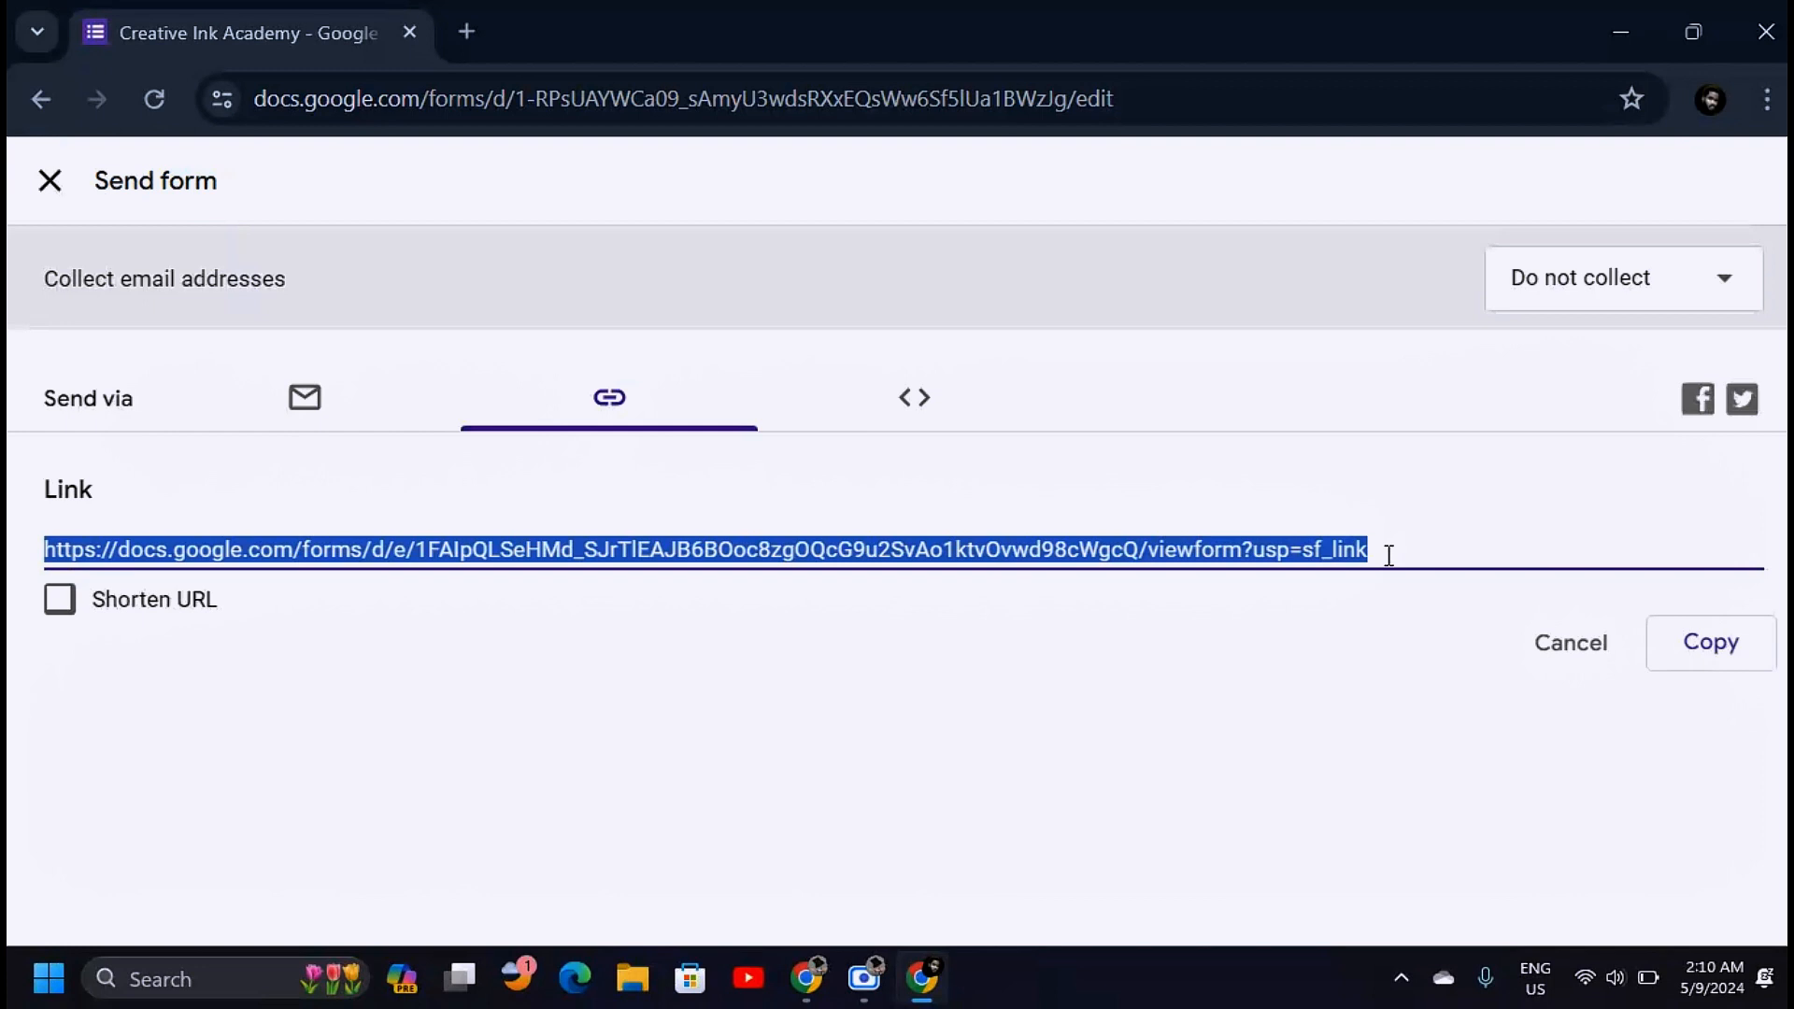
Try the shortened URL and embed code, then copy the full-length form link
{"action": "left_click", "coordinate": [60, 601]}
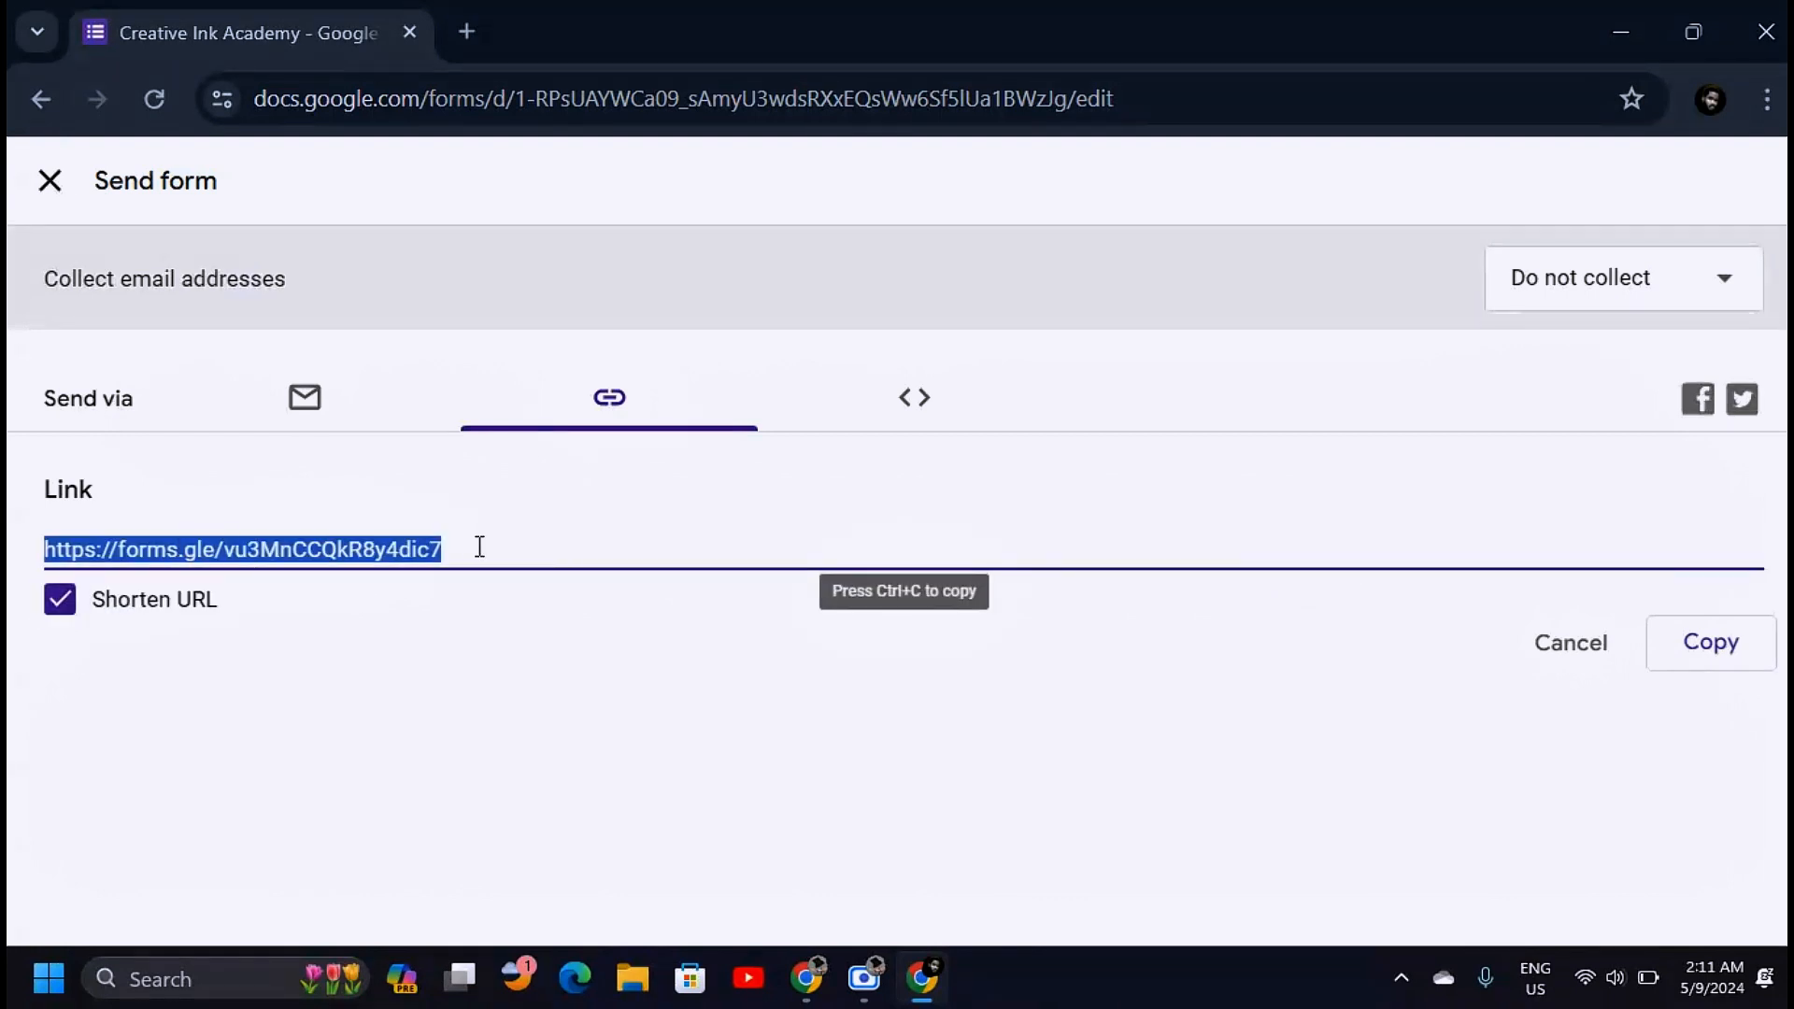
{"action": "left_click", "coordinate": [926, 411]}
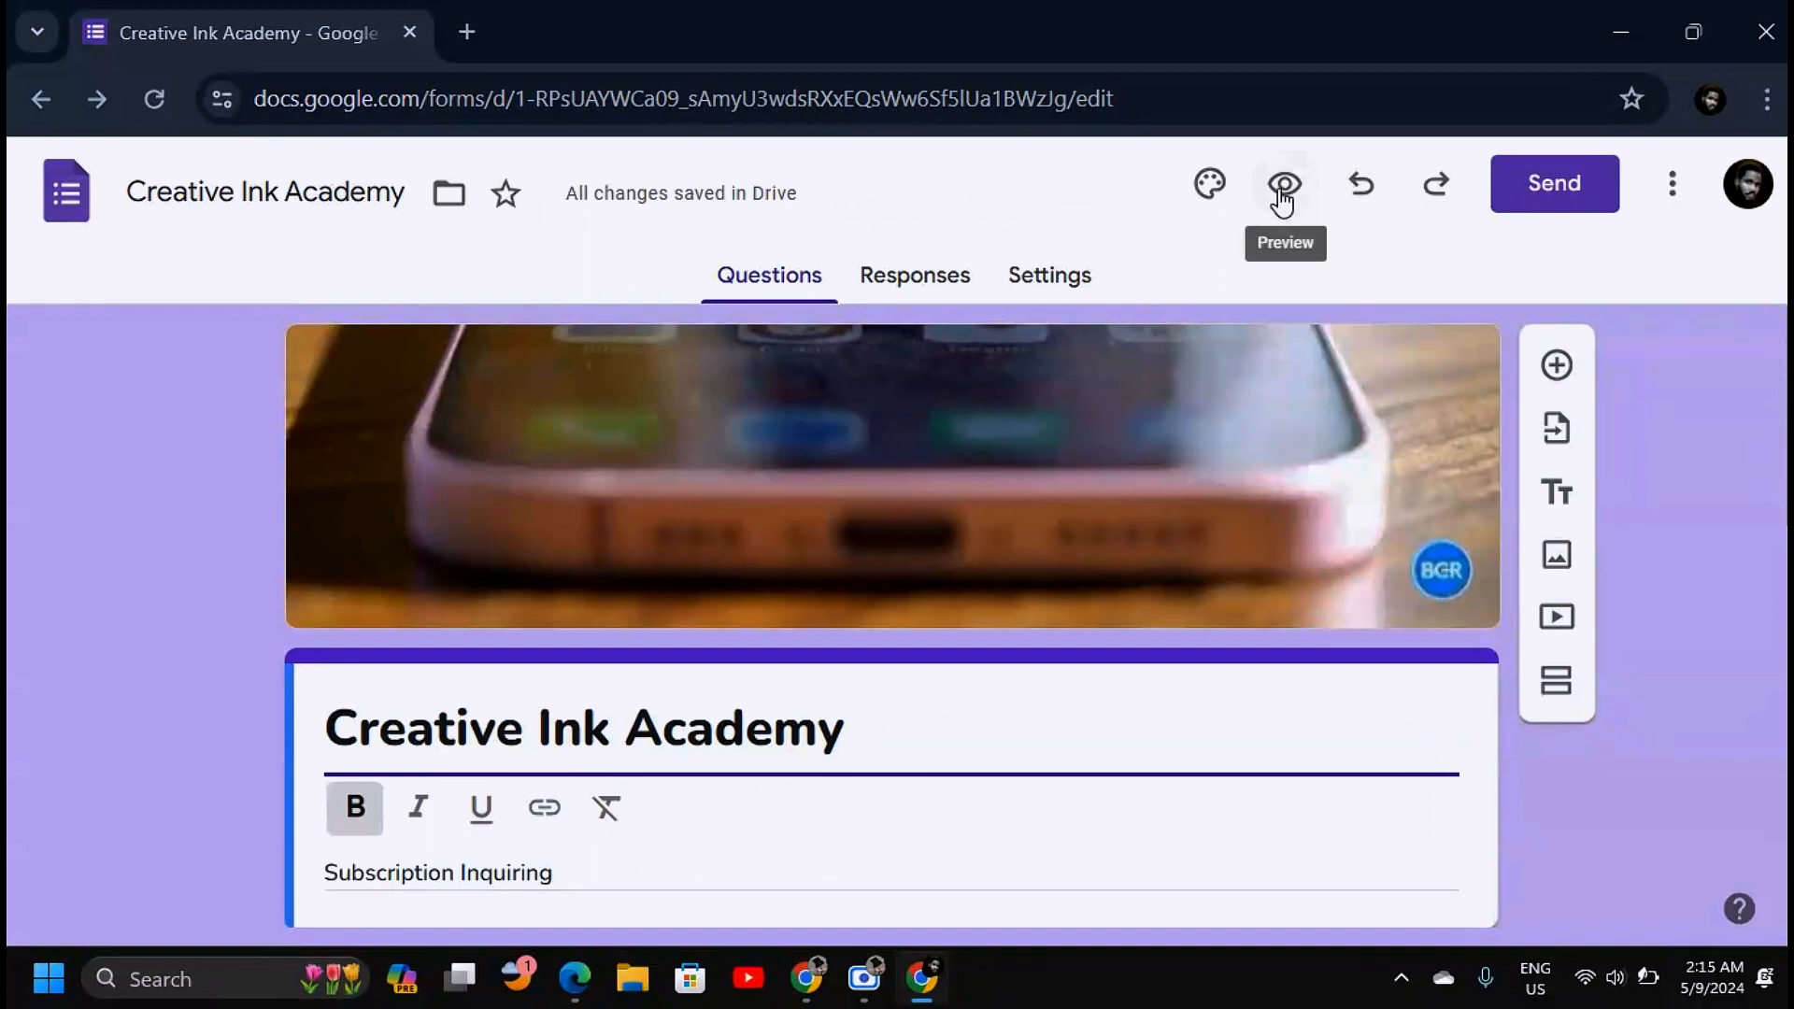
{"action": "left_click", "coordinate": [1554, 197]}
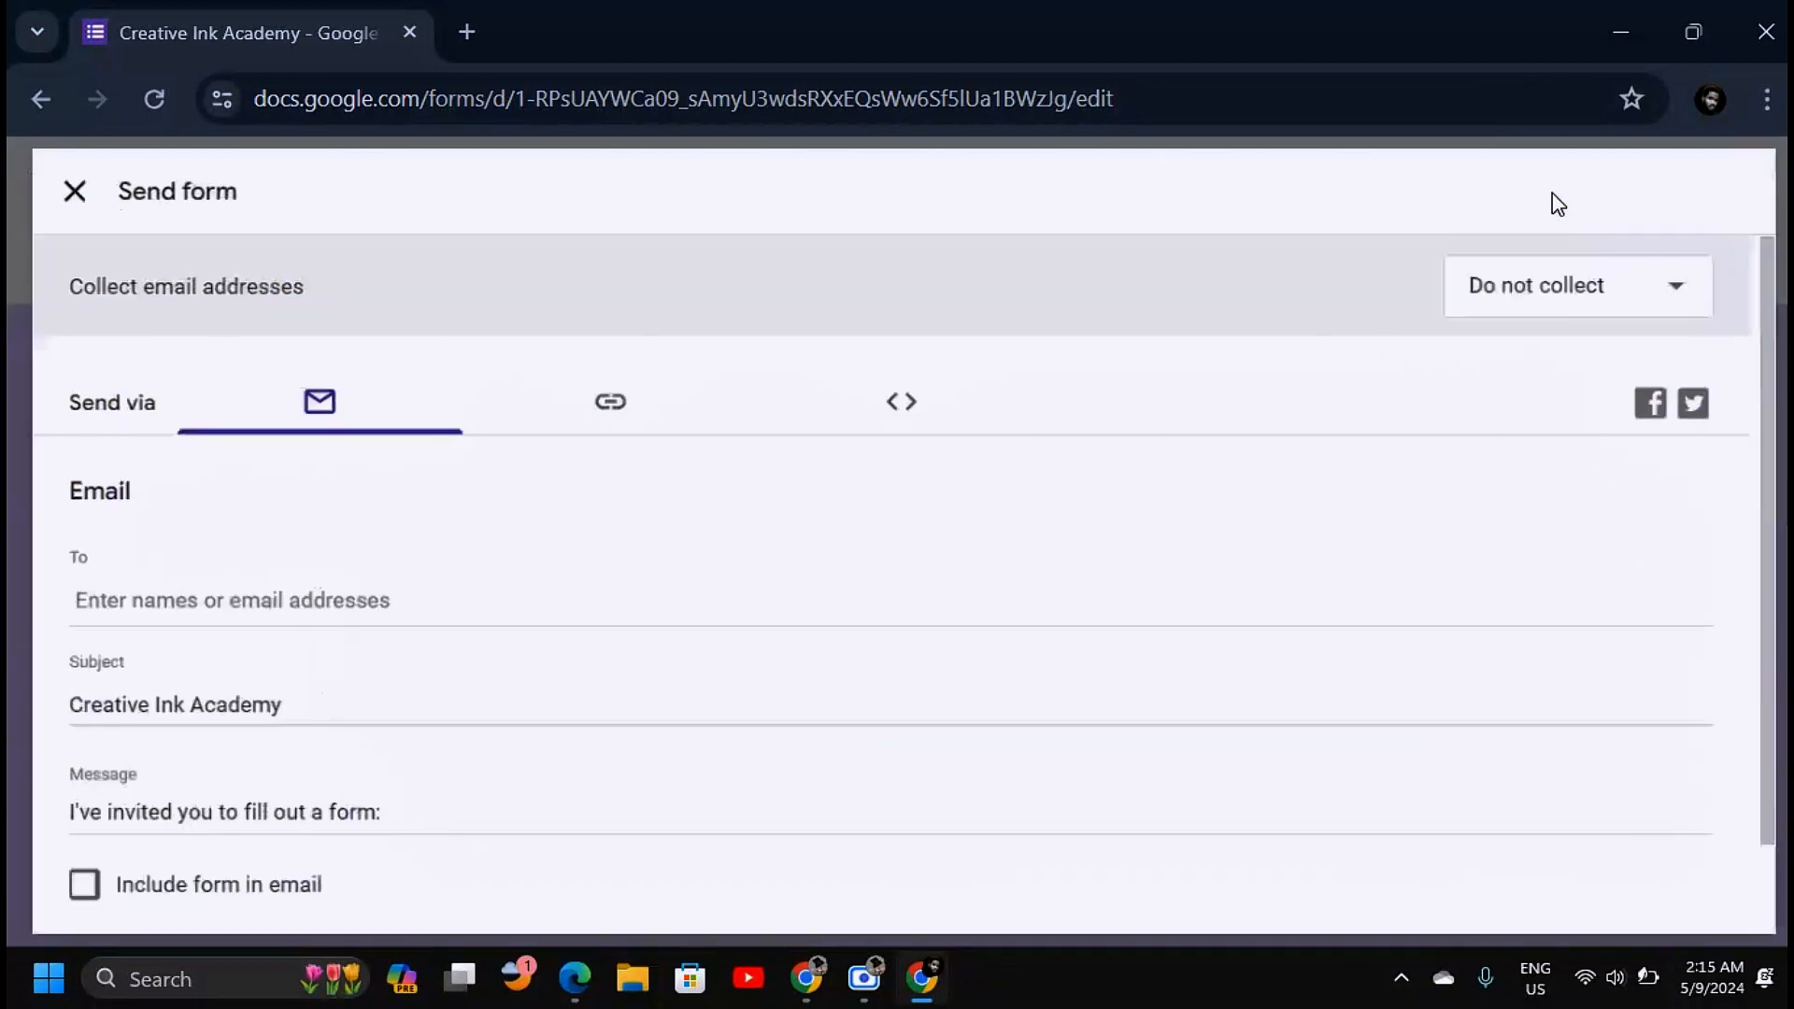
{"action": "left_click", "coordinate": [605, 404]}
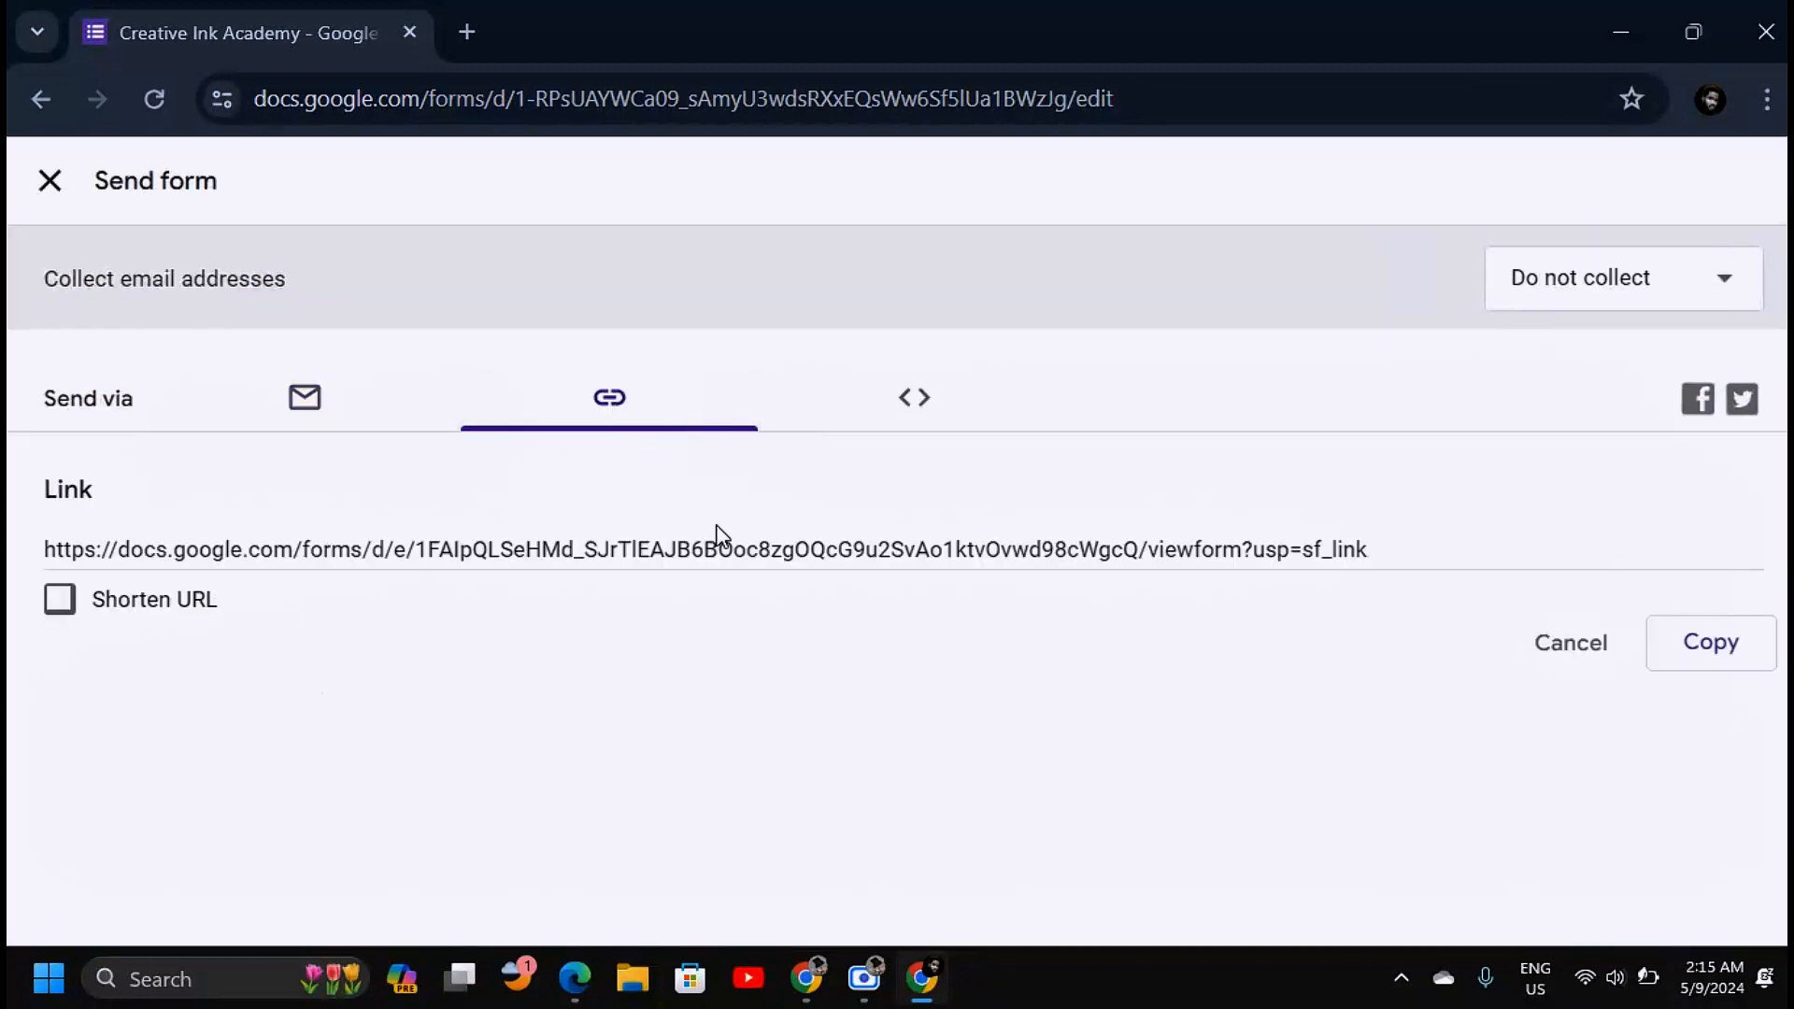
{"action": "left_click", "coordinate": [764, 530]}
{"action": "key", "text": "ctrl+v"}
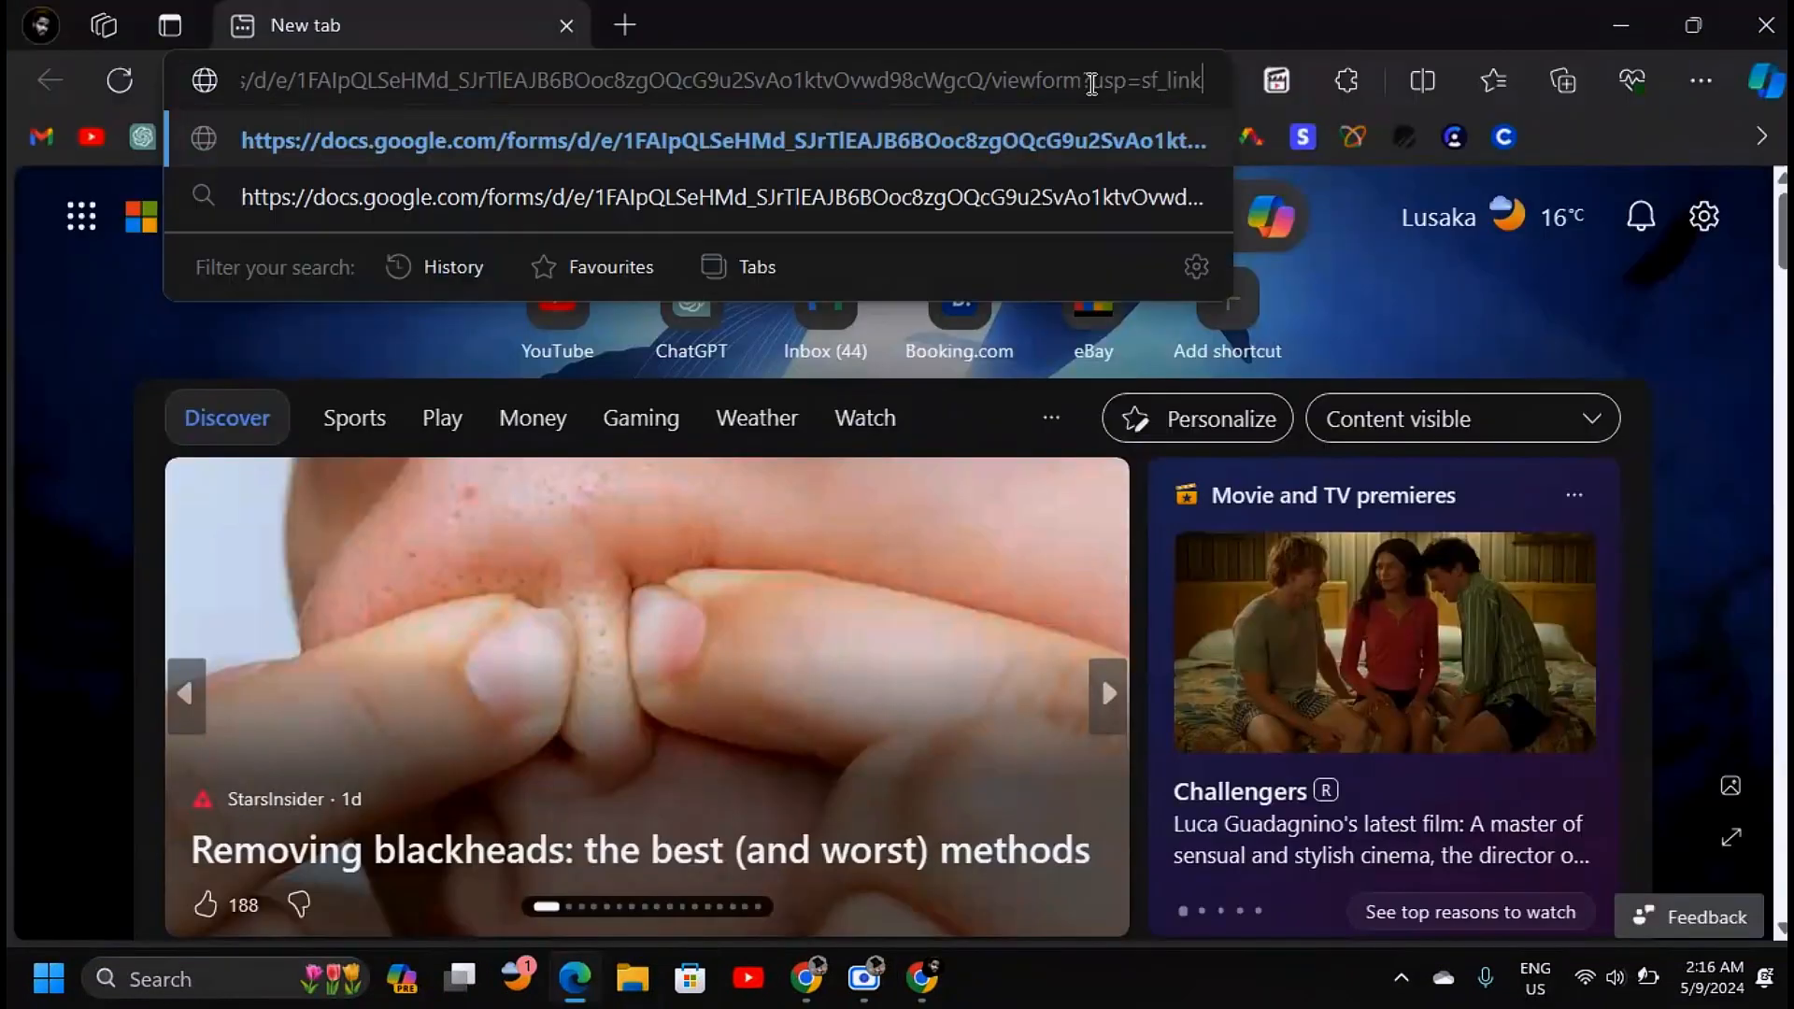
Submit a test response via the shared link answering Yes with a channel comment
{"action": "key", "text": "Return"}
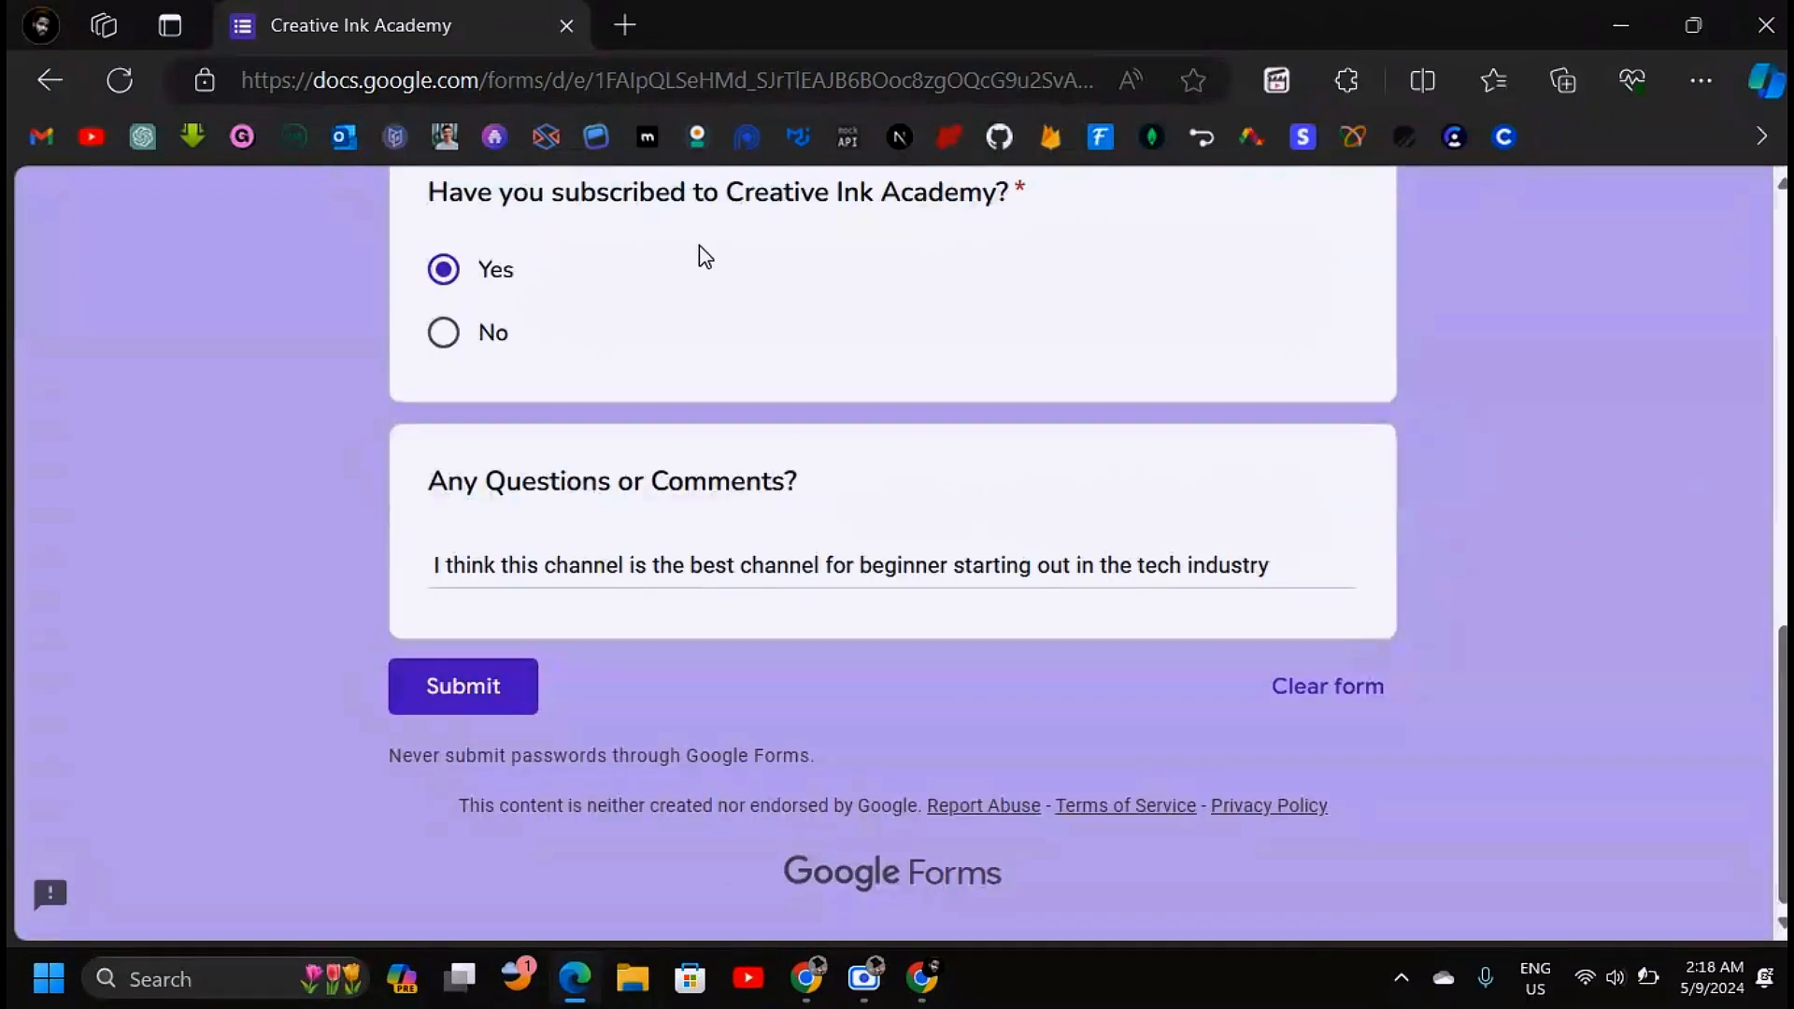
{"action": "left_click", "coordinate": [456, 688]}
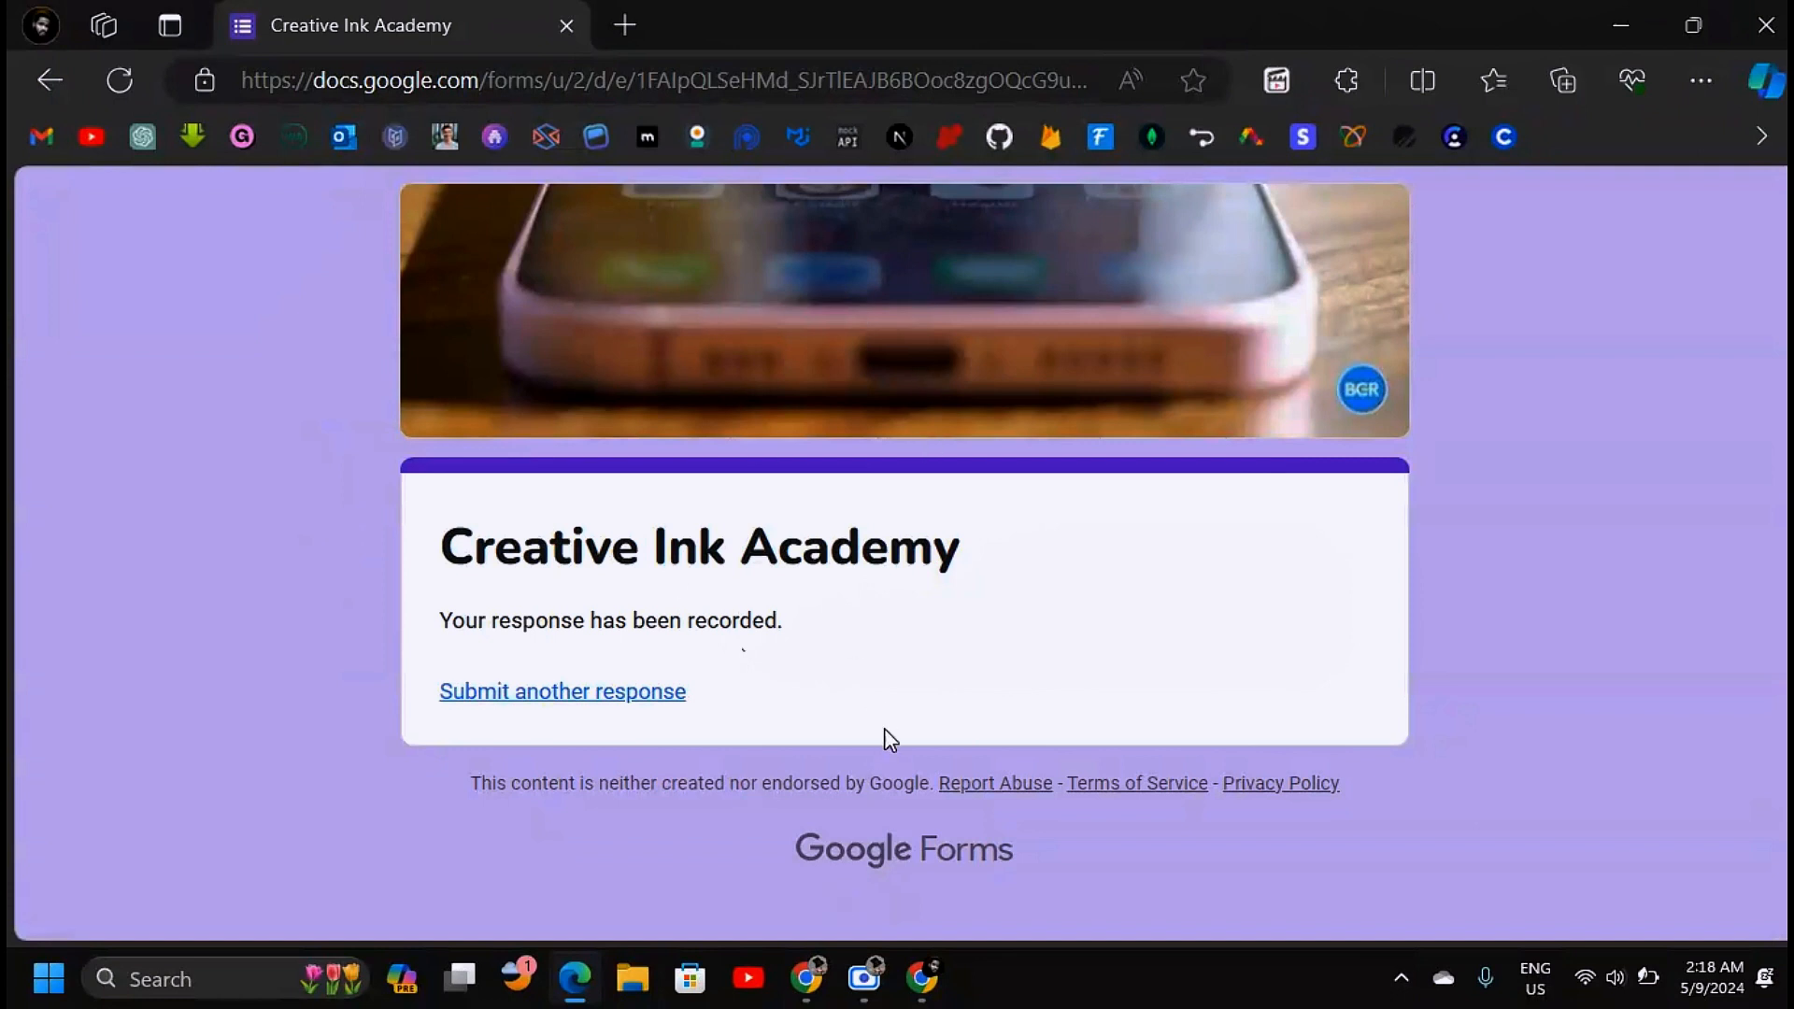
{"action": "key", "text": "alt+Tab"}
{"action": "left_click", "coordinate": [45, 184]}
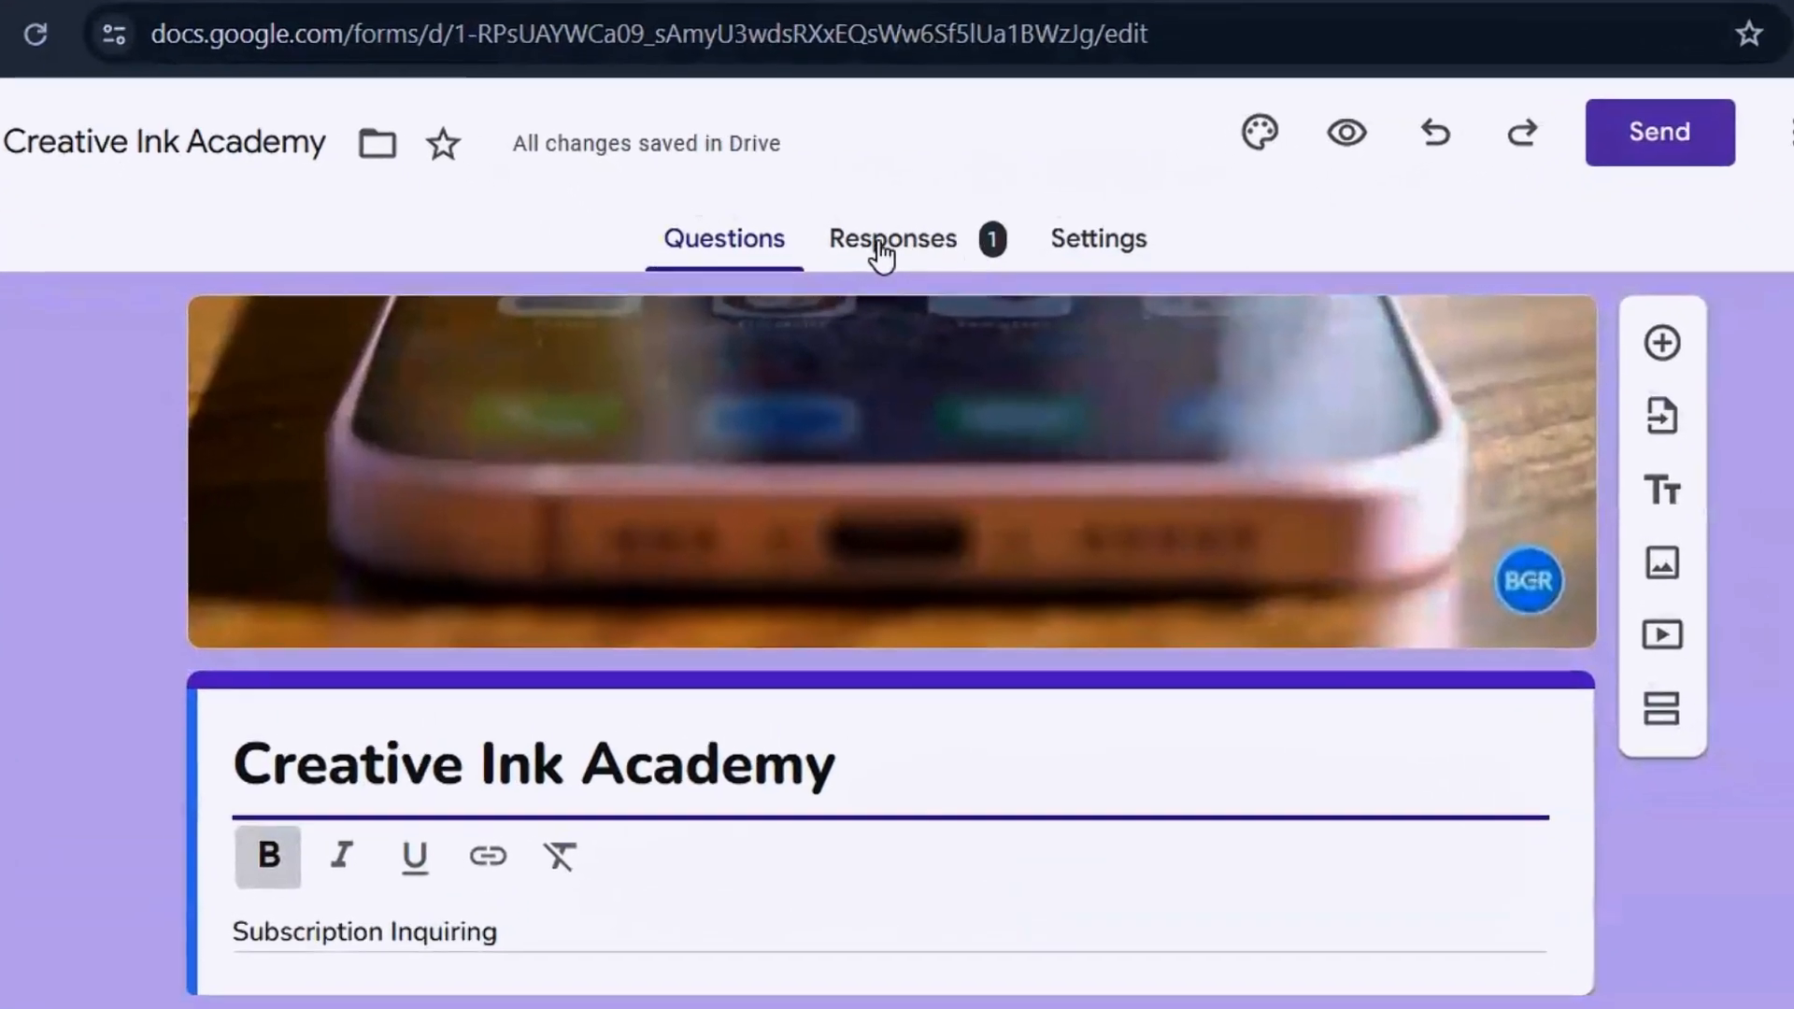
Review the Responses summary: one submission, name and email answers, 100% Yes chart, comment
{"action": "left_click", "coordinate": [914, 221]}
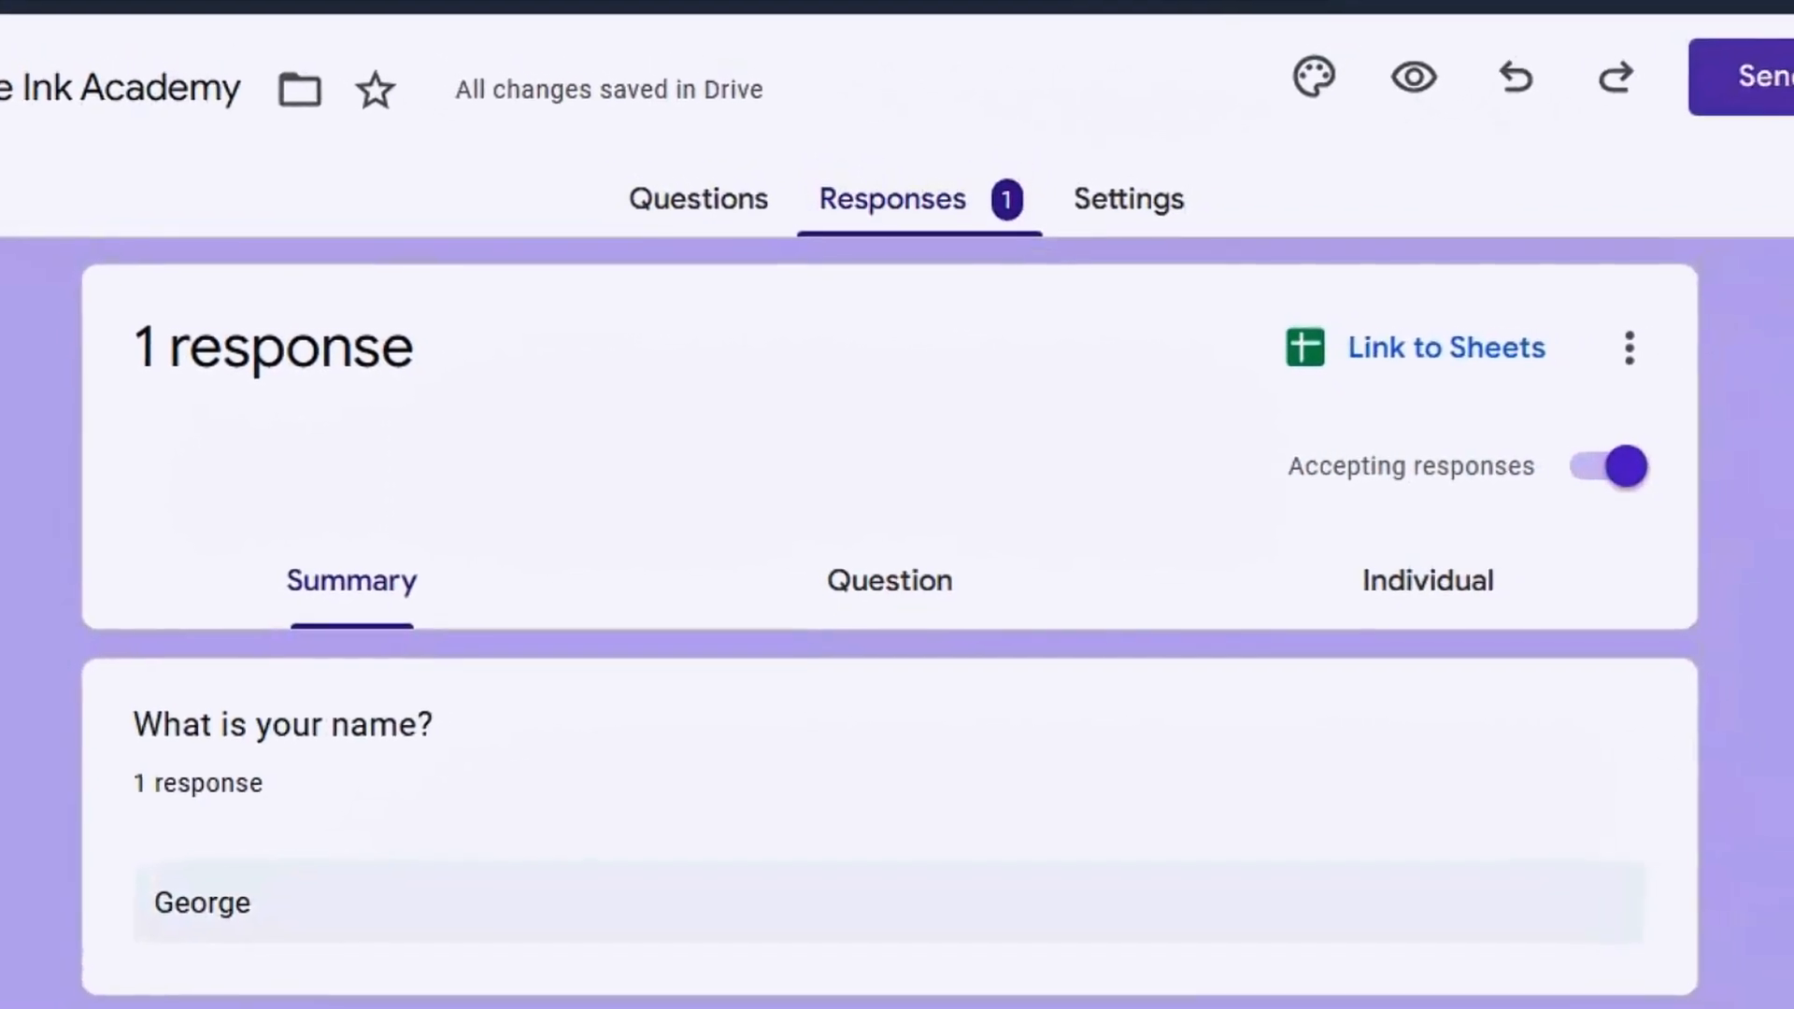
{"action": "scroll", "coordinate": [897, 607], "scroll_direction": "down", "scroll_amount": 5}
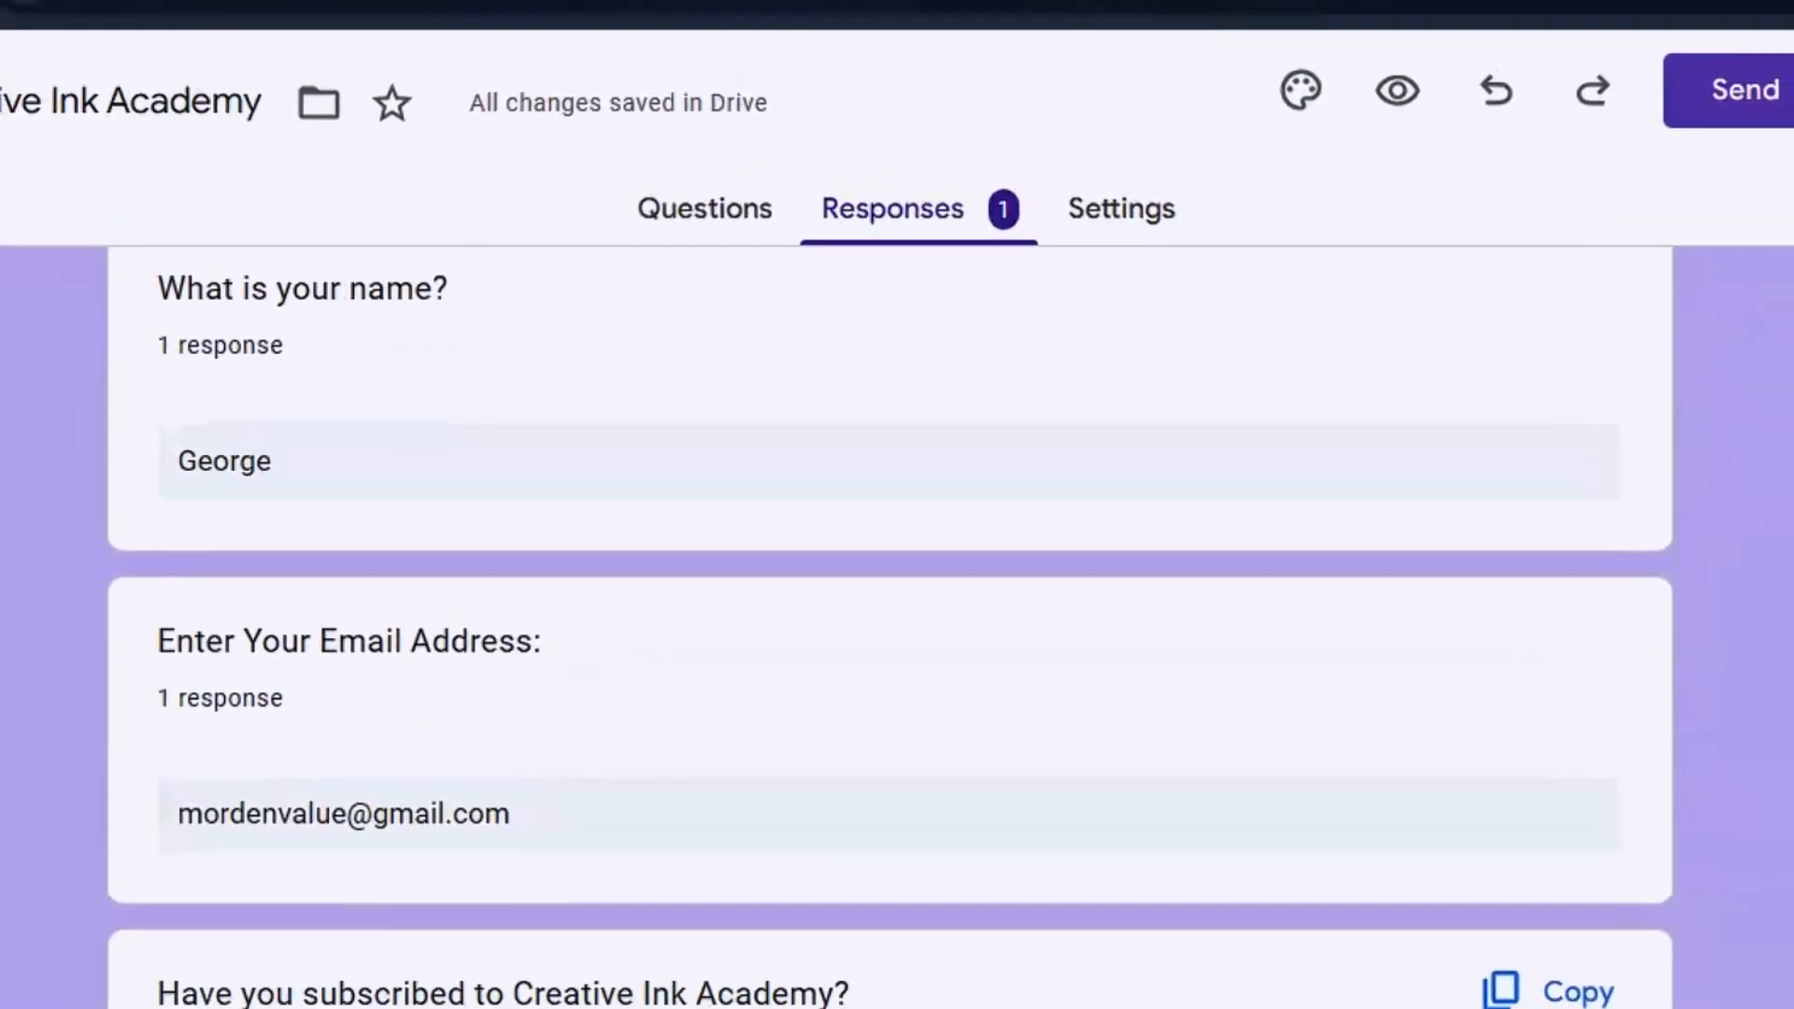
{"action": "scroll", "coordinate": [711, 358], "scroll_direction": "up", "scroll_amount": 5}
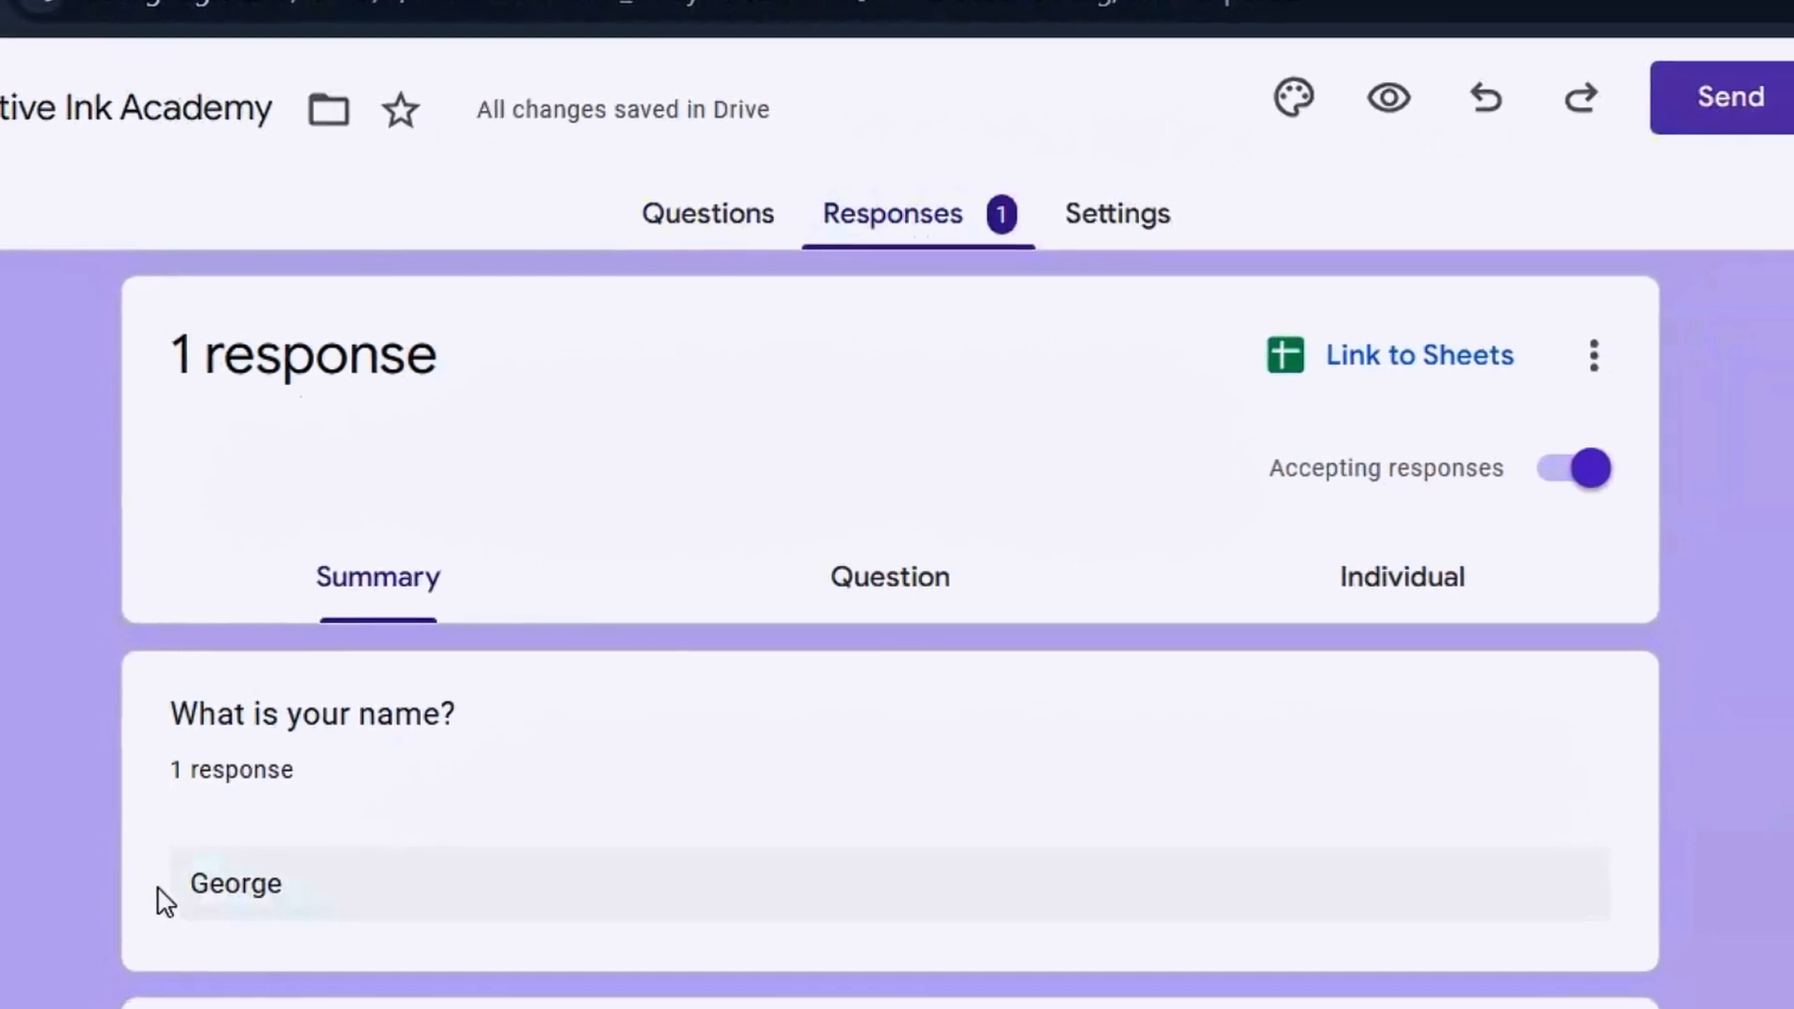
{"action": "scroll", "coordinate": [949, 223], "scroll_direction": "down", "scroll_amount": 10}
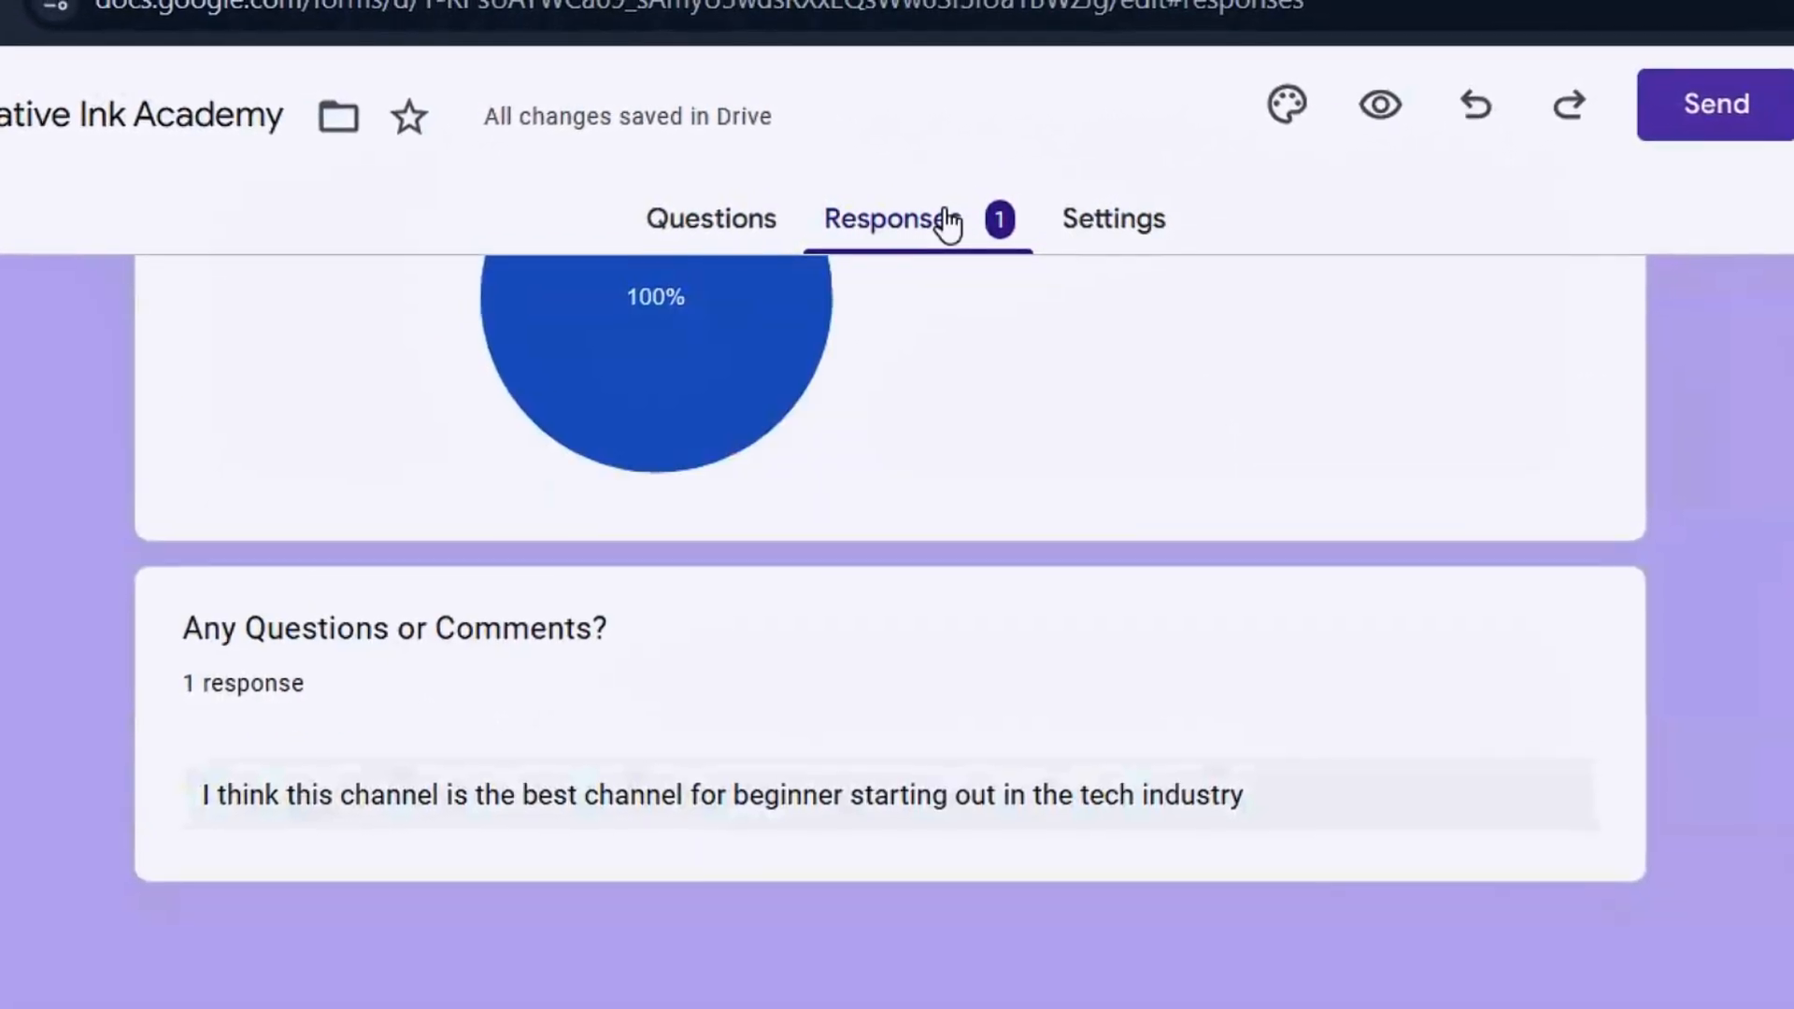
{"action": "scroll", "coordinate": [893, 579], "scroll_direction": "up", "scroll_amount": 10}
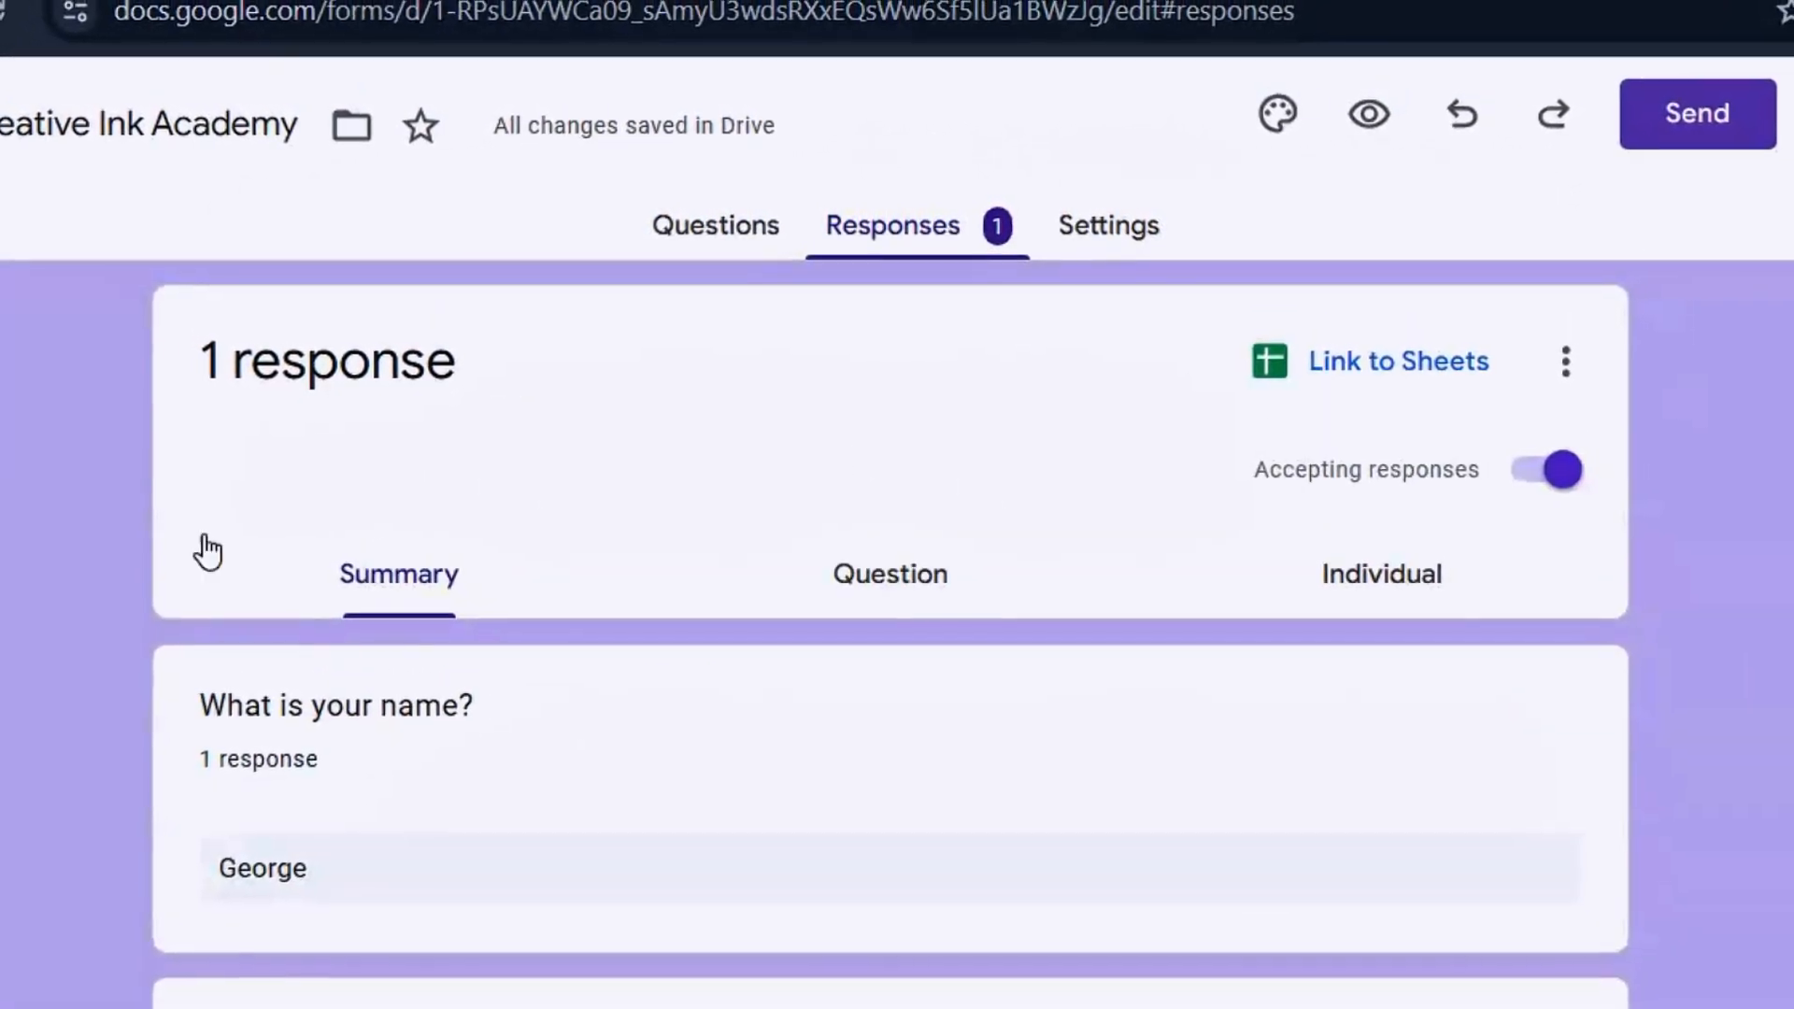
{"action": "scroll", "coordinate": [579, 668], "scroll_direction": "down", "scroll_amount": 10}
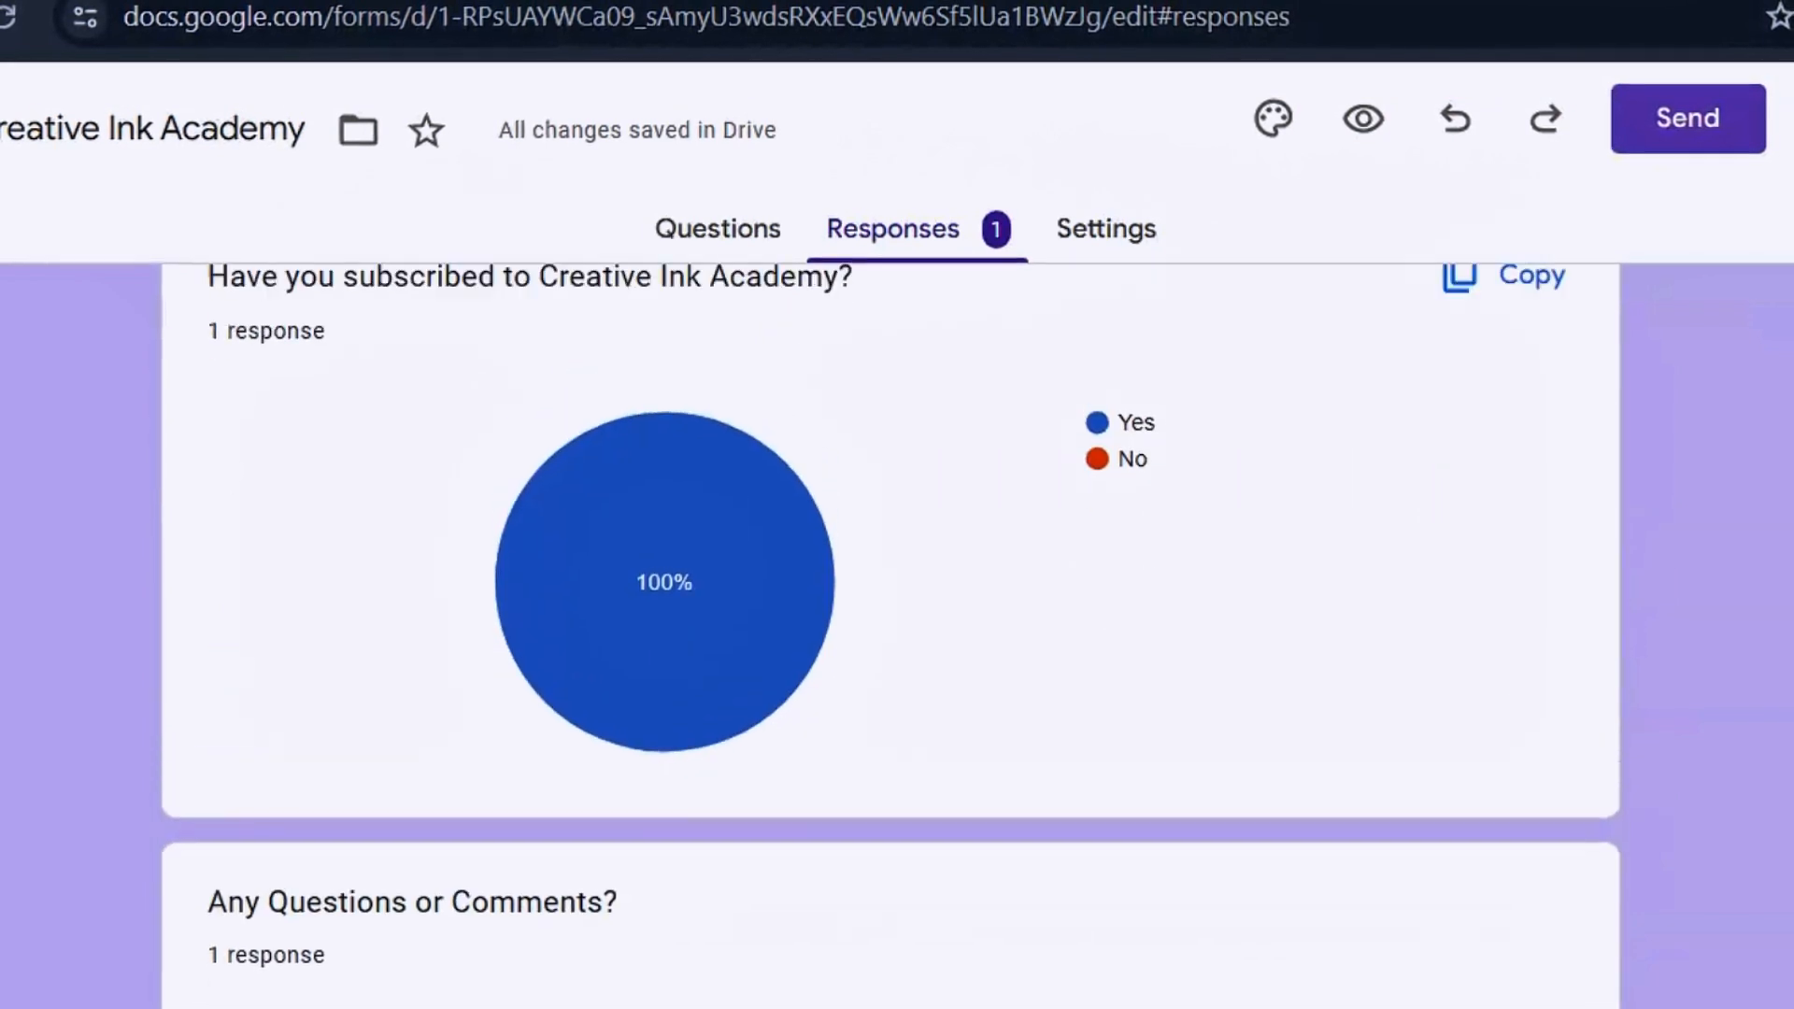
{"action": "scroll", "coordinate": [580, 668], "scroll_direction": "up", "scroll_amount": 10}
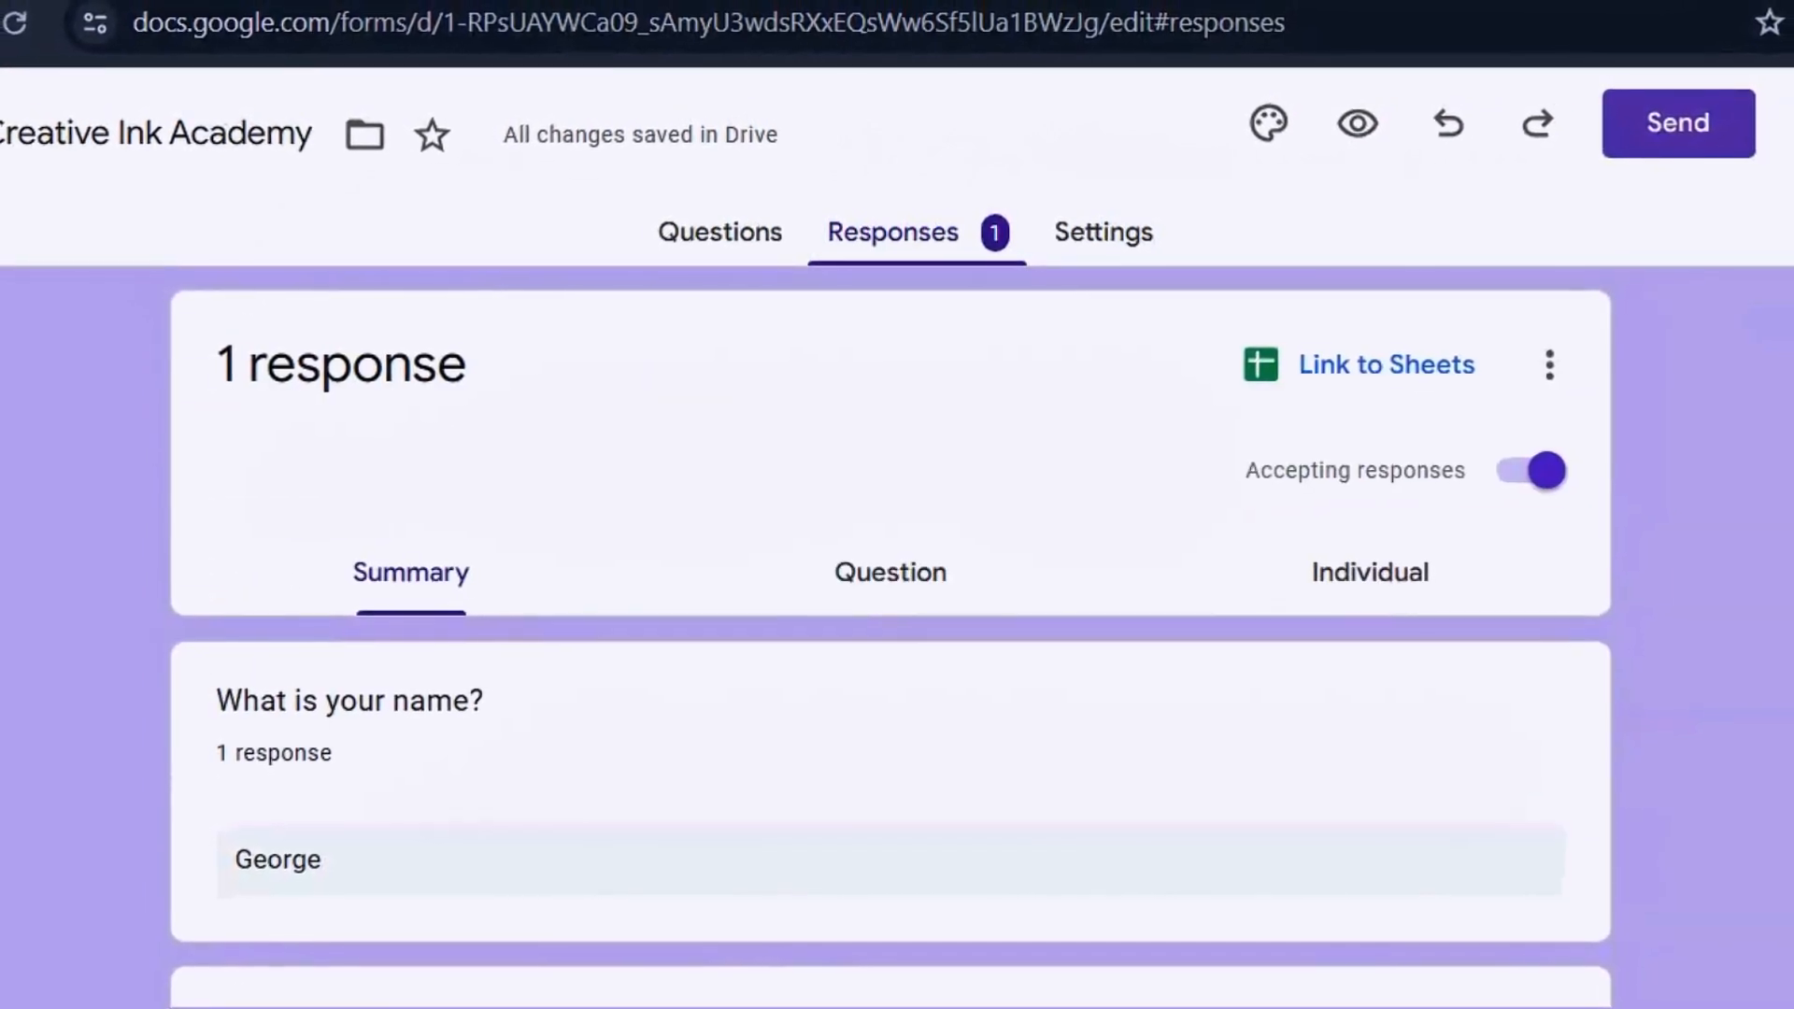